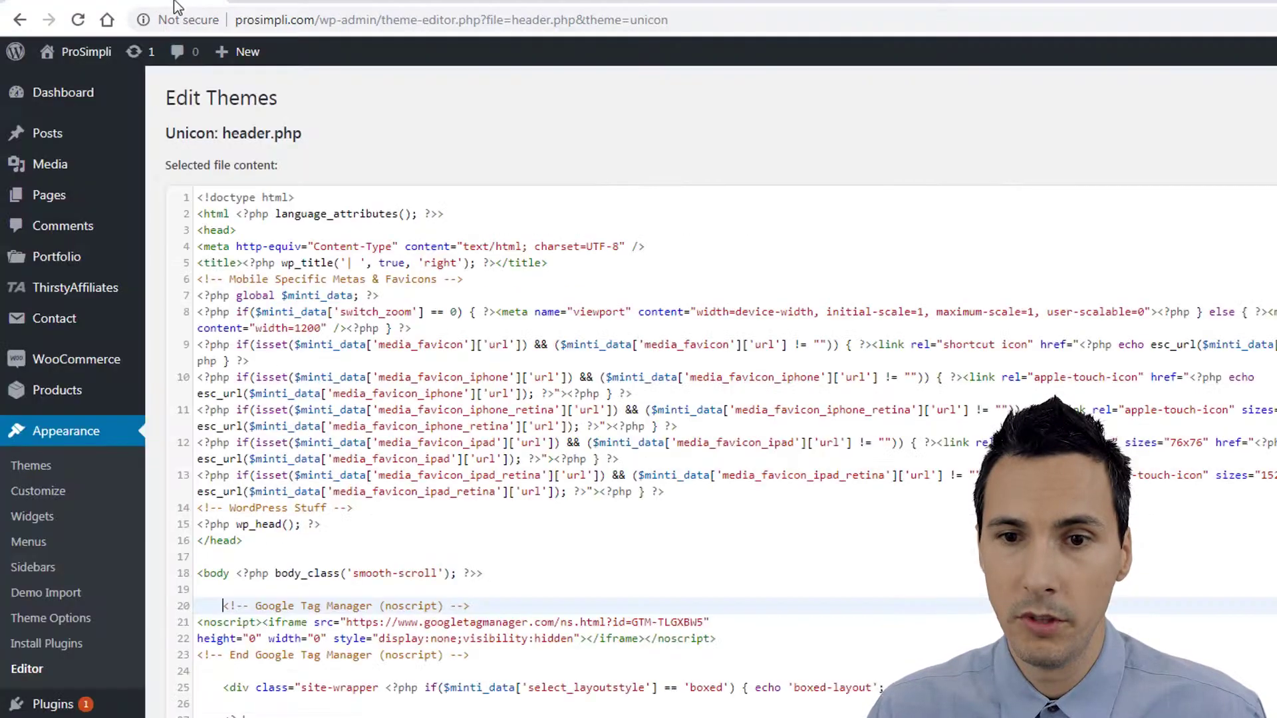
Show the Unicon theme's header.php with its GTM noscript snippet, then the Installed Plugins list
{"action": "left_click", "coordinate": [178, 5]}
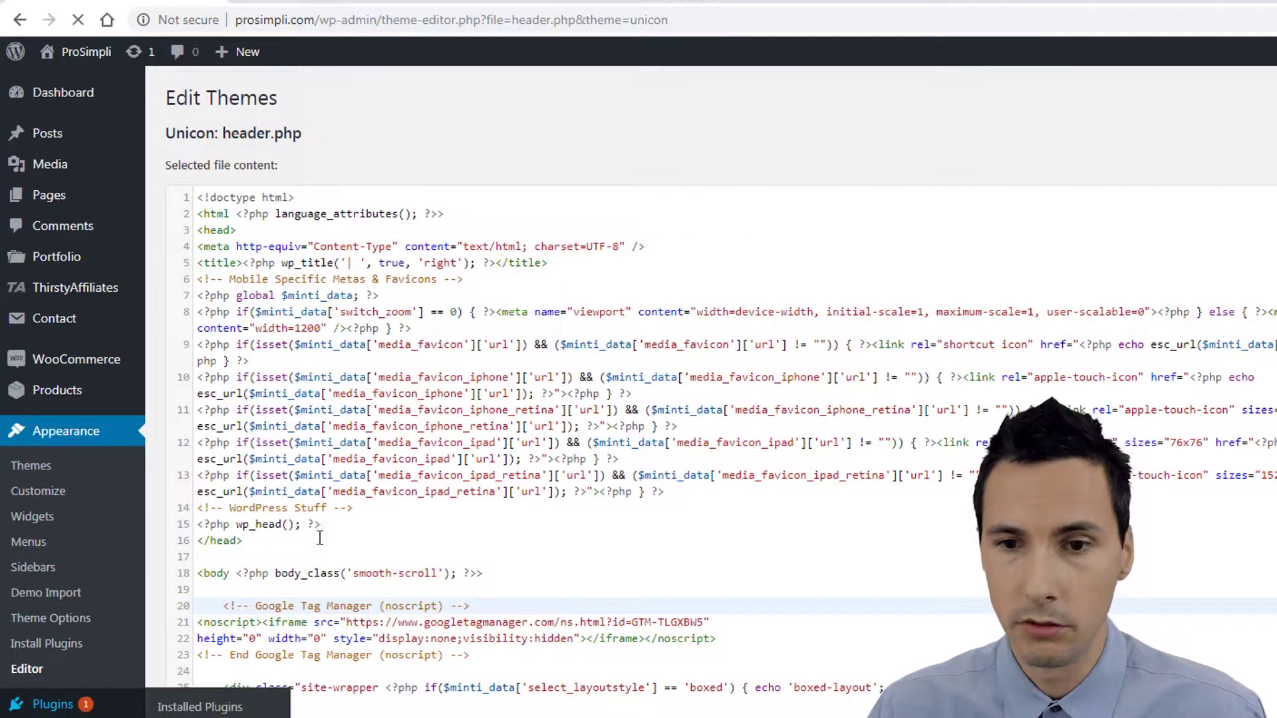
{"action": "left_click", "coordinate": [70, 704]}
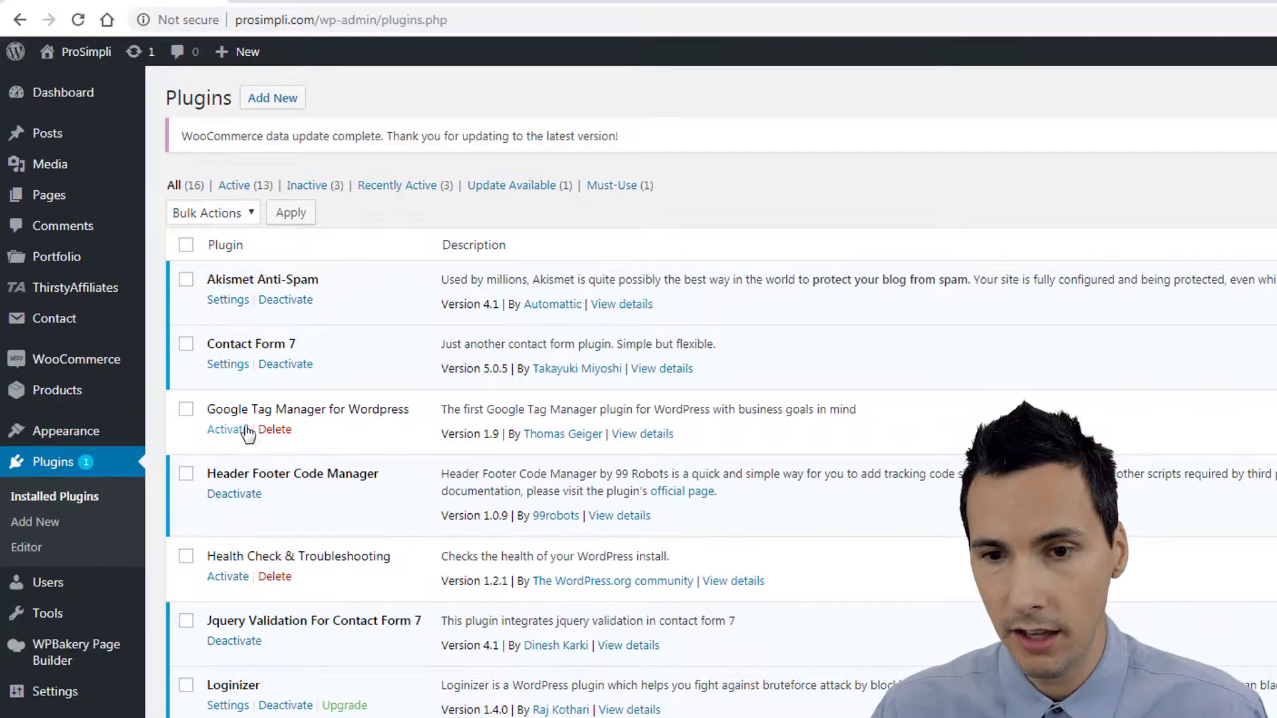
Review the GTM code in Plugins, HFCM snippets and header.php lines 20–23, then reload the ProSimpli homepage
{"action": "left_click_drag", "start_coordinate": [391, 409], "coordinate": [215, 427]}
{"action": "left_click", "coordinate": [229, 411]}
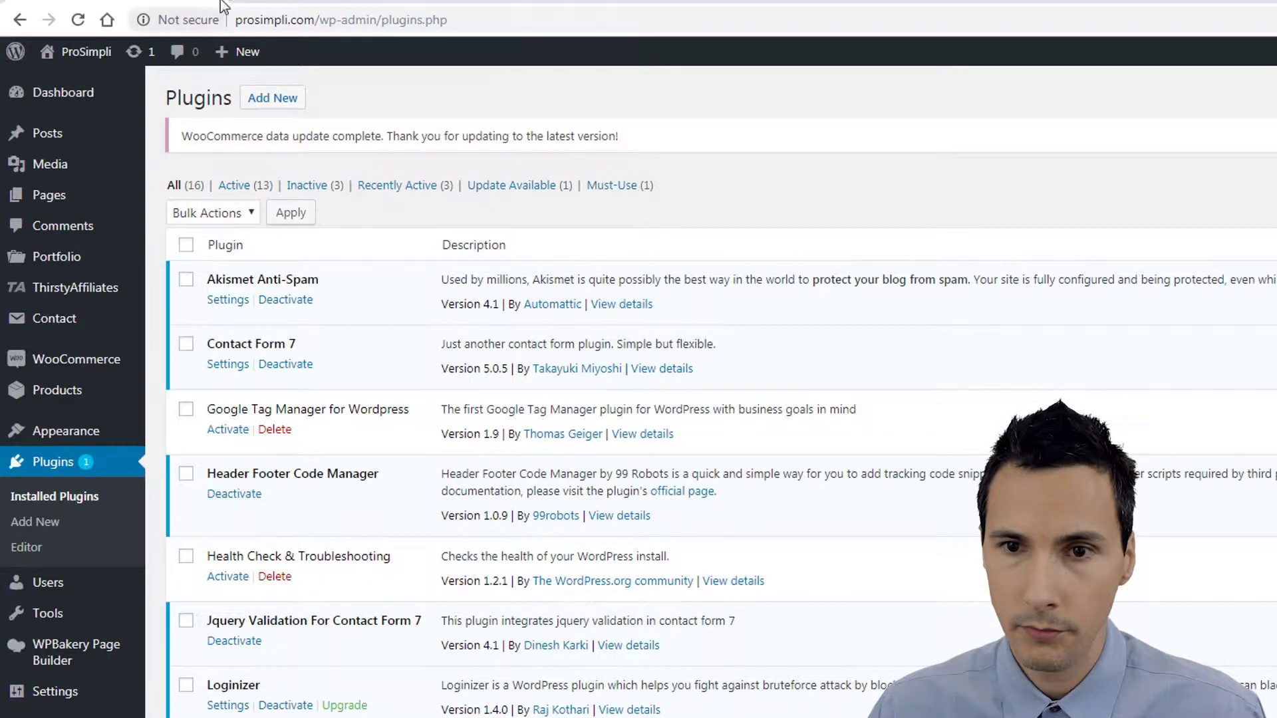
{"action": "mouse_move", "coordinate": [41, 439]}
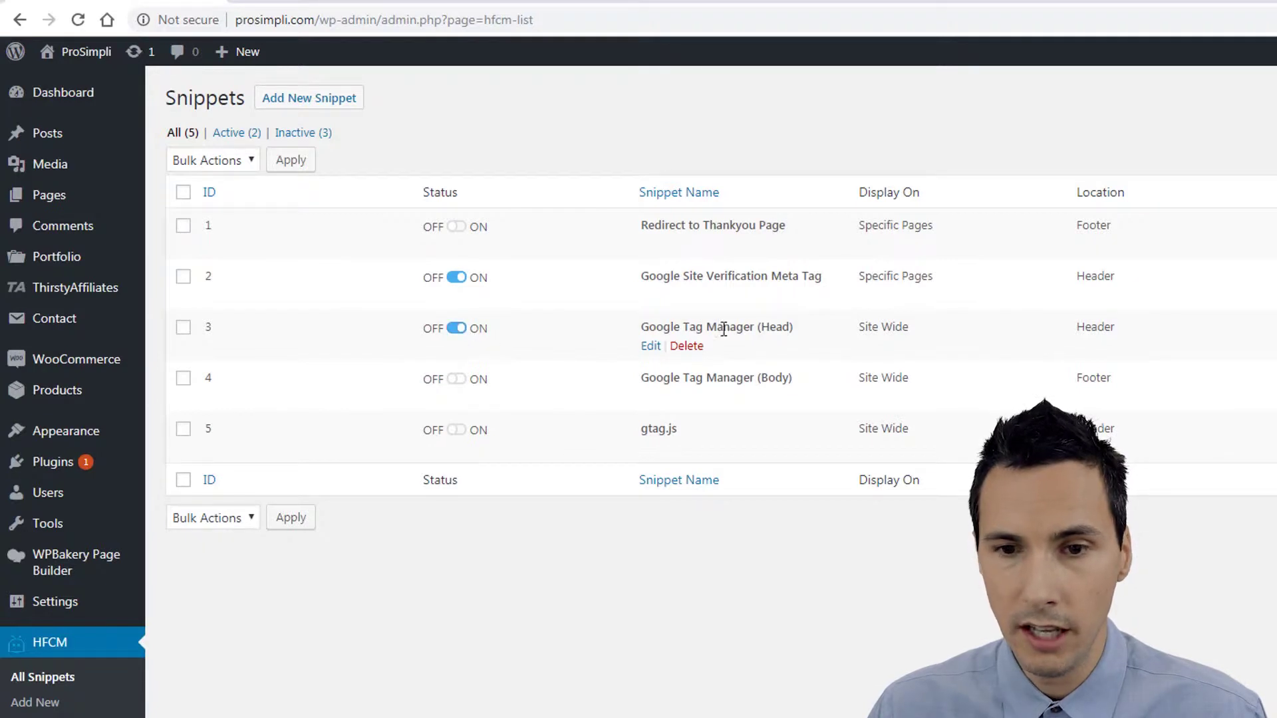
{"action": "mouse_move", "coordinate": [66, 477]}
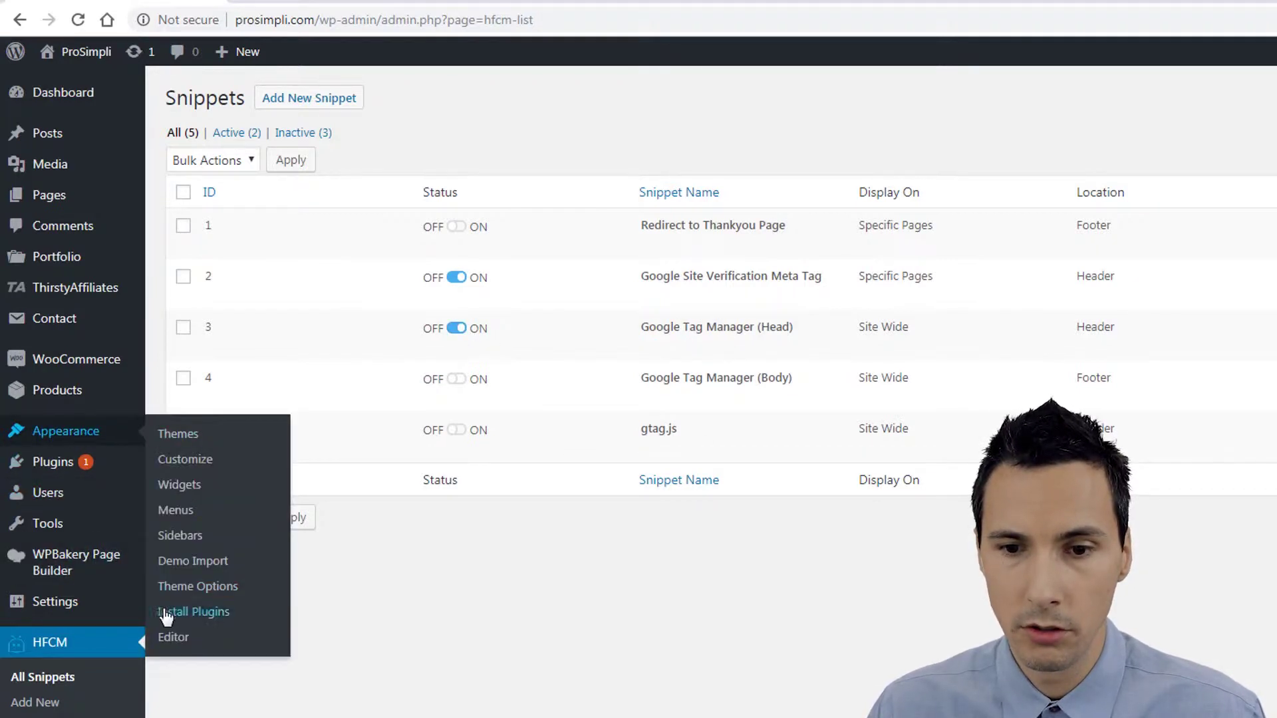
{"action": "left_click", "coordinate": [172, 637]}
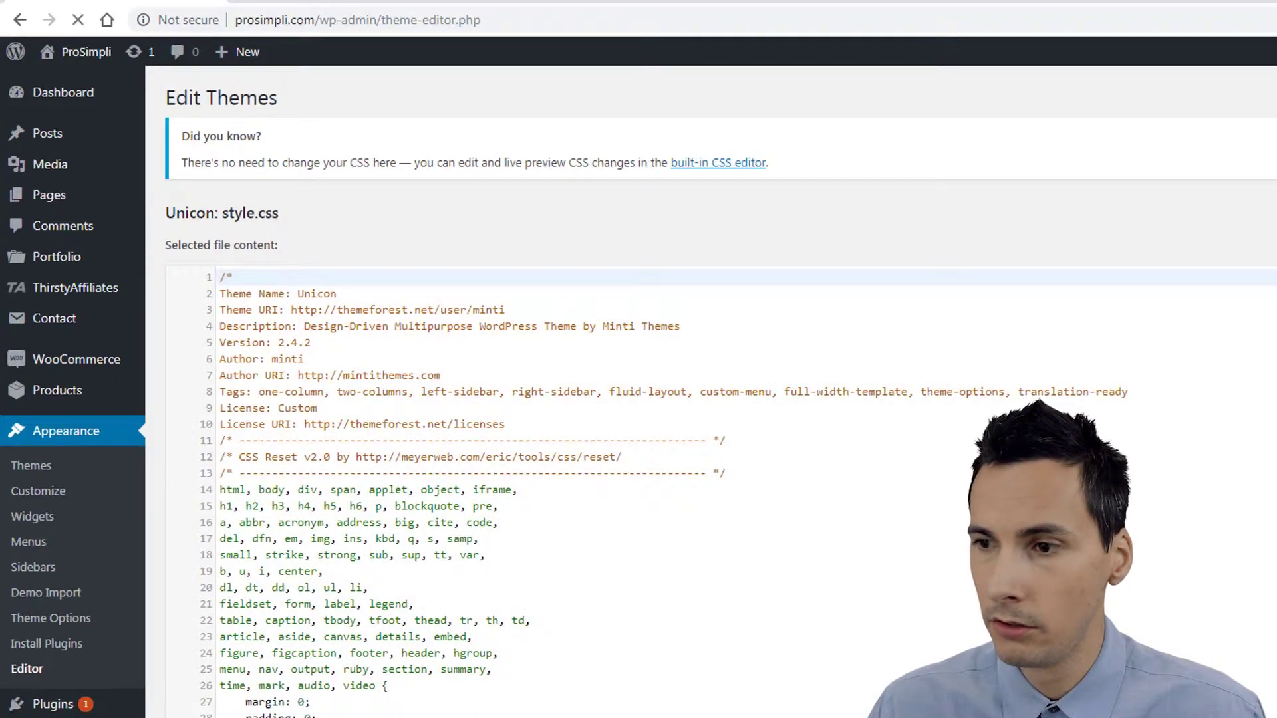
{"action": "scroll", "coordinate": [464, 683], "scroll_direction": "down", "scroll_amount": 2}
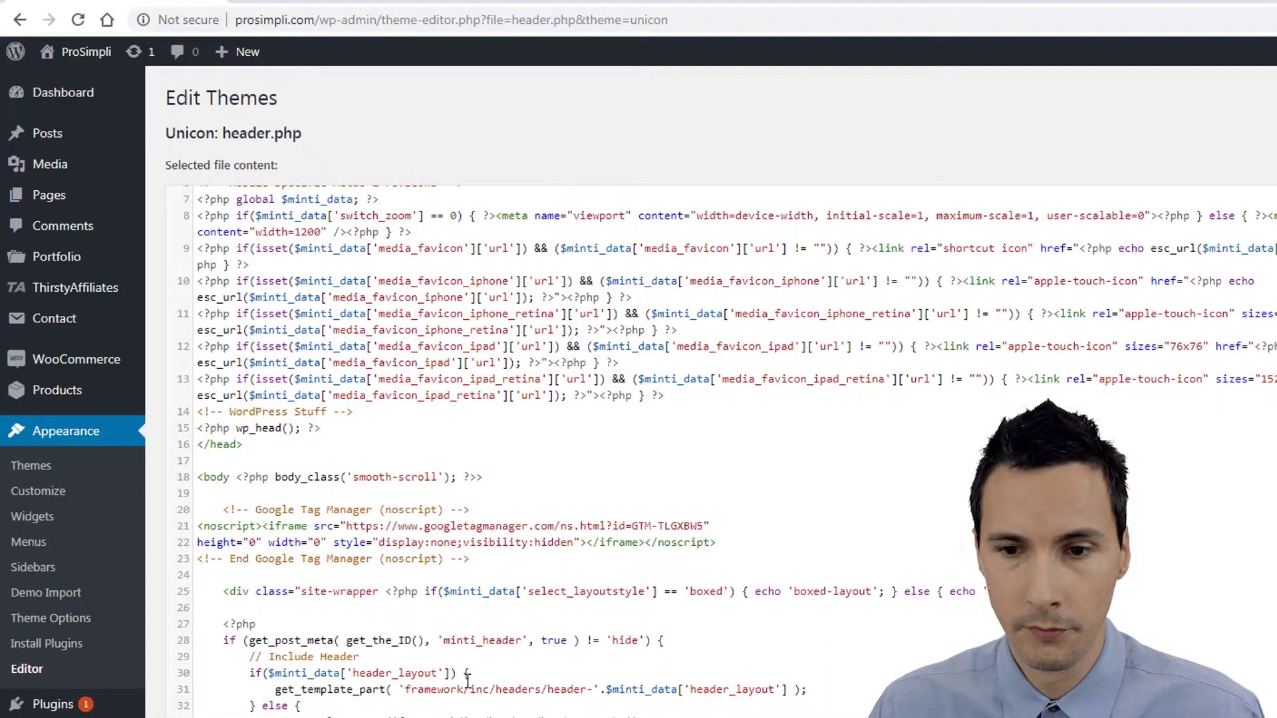
{"action": "left_click_drag", "start_coordinate": [490, 560], "coordinate": [223, 509]}
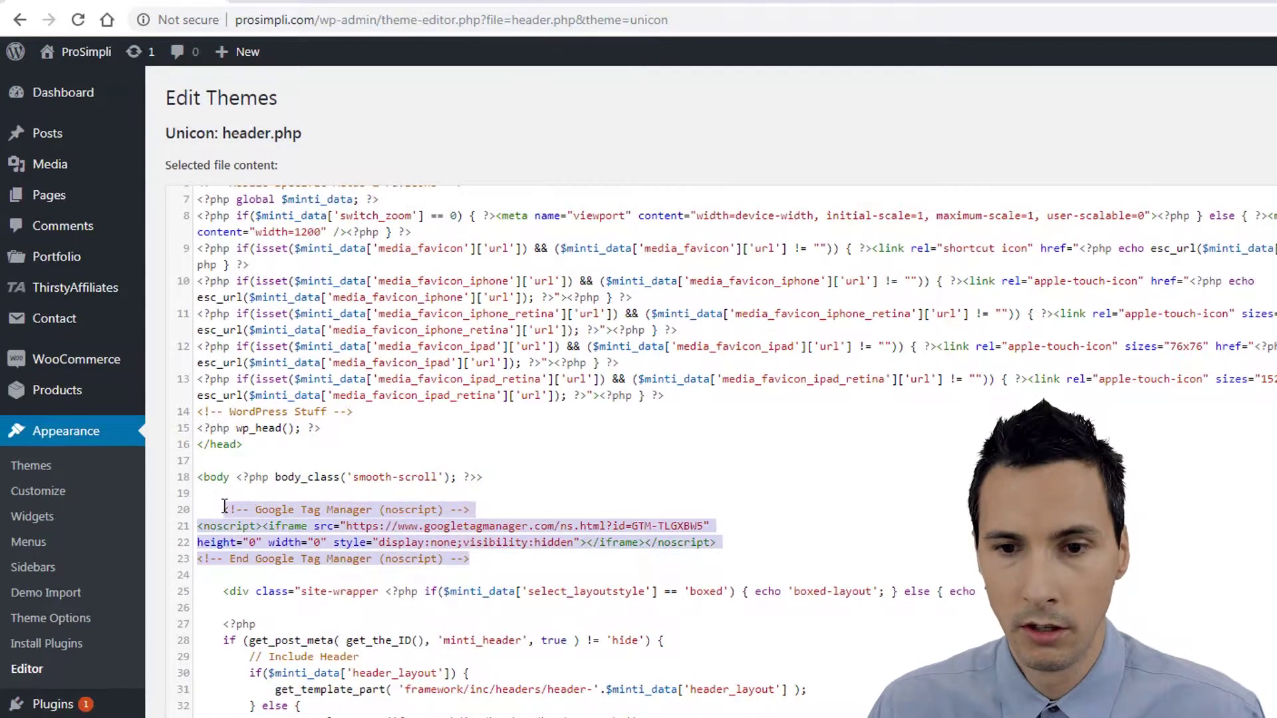
{"action": "left_click", "coordinate": [336, 531]}
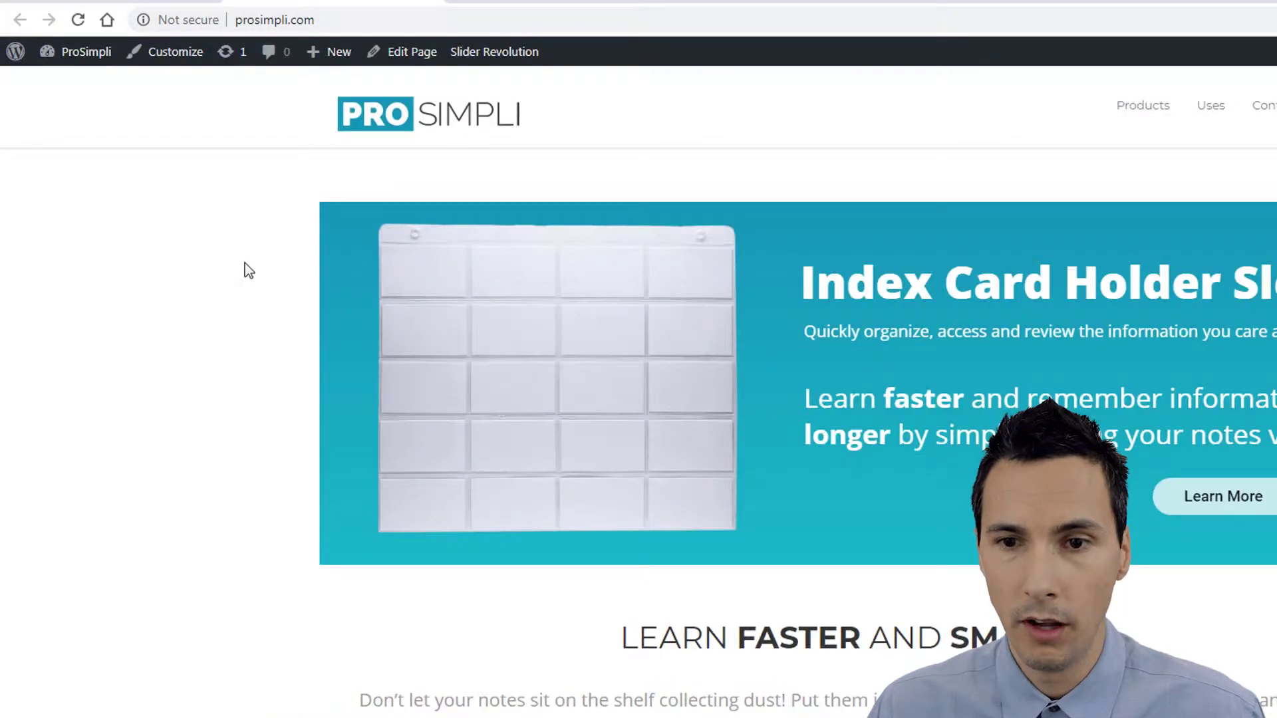
{"action": "key", "text": "F5"}
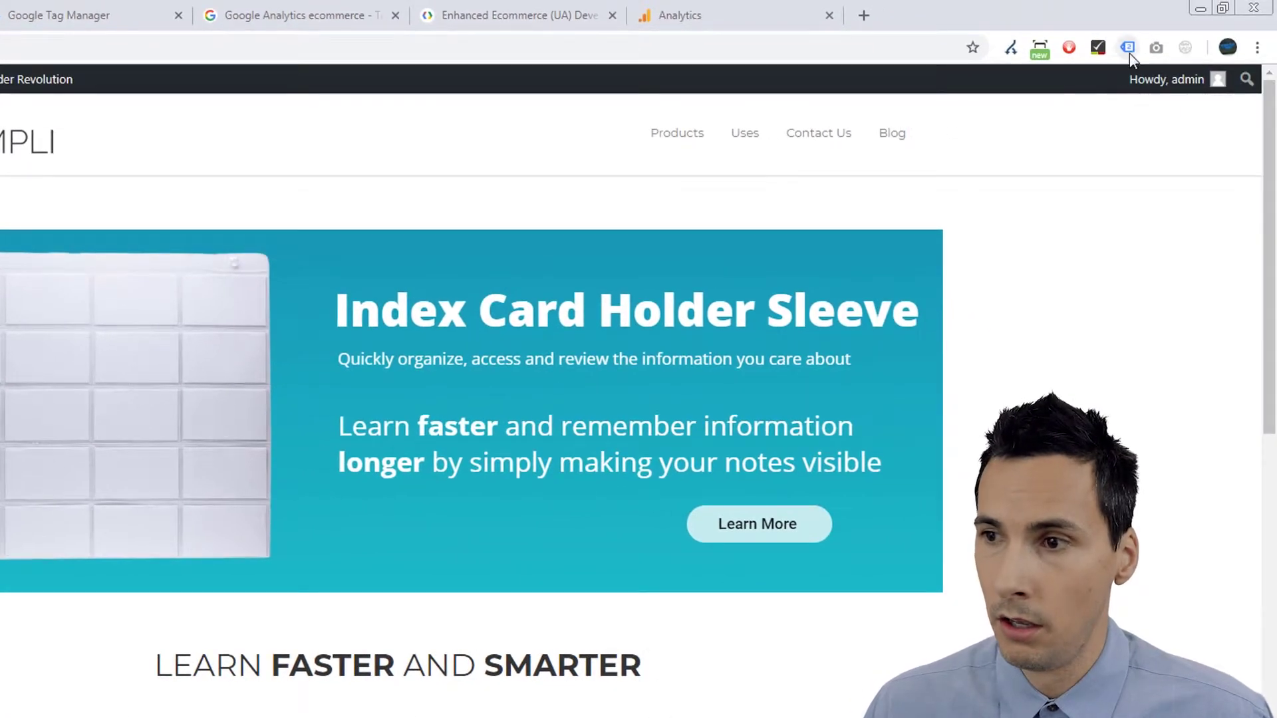
{"action": "left_click", "coordinate": [1128, 49]}
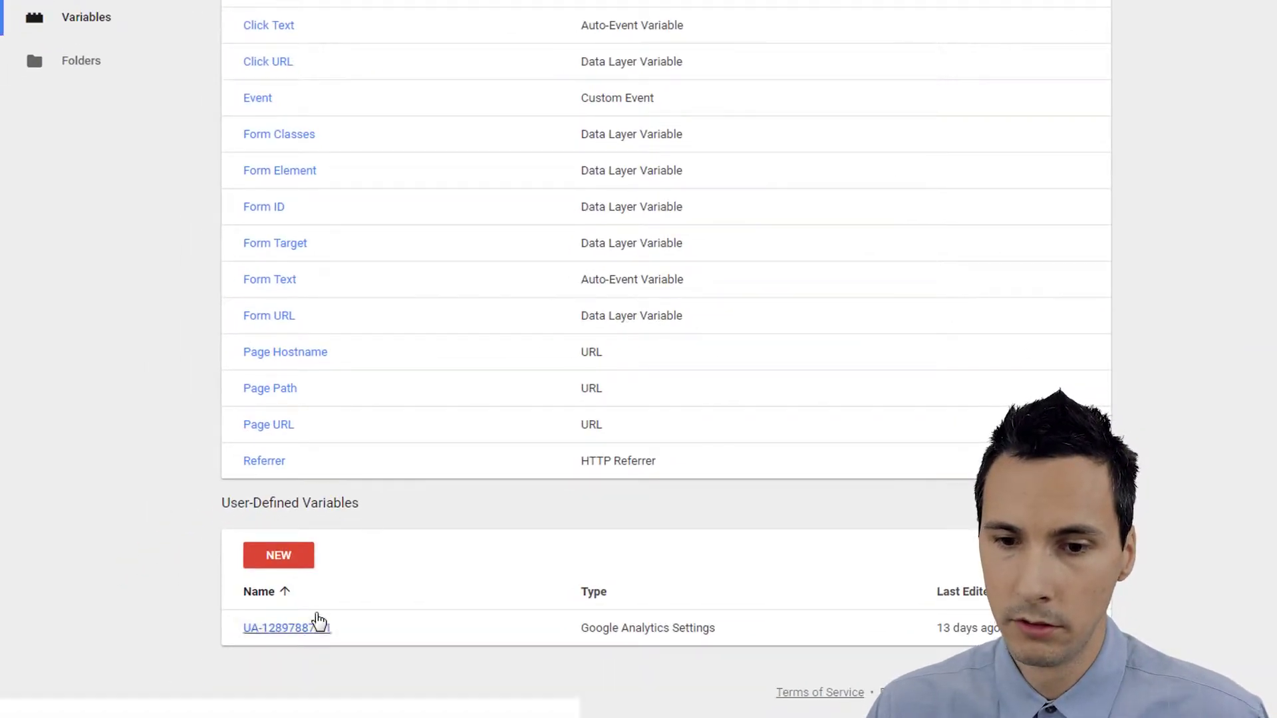
{"action": "left_click", "coordinate": [319, 622]}
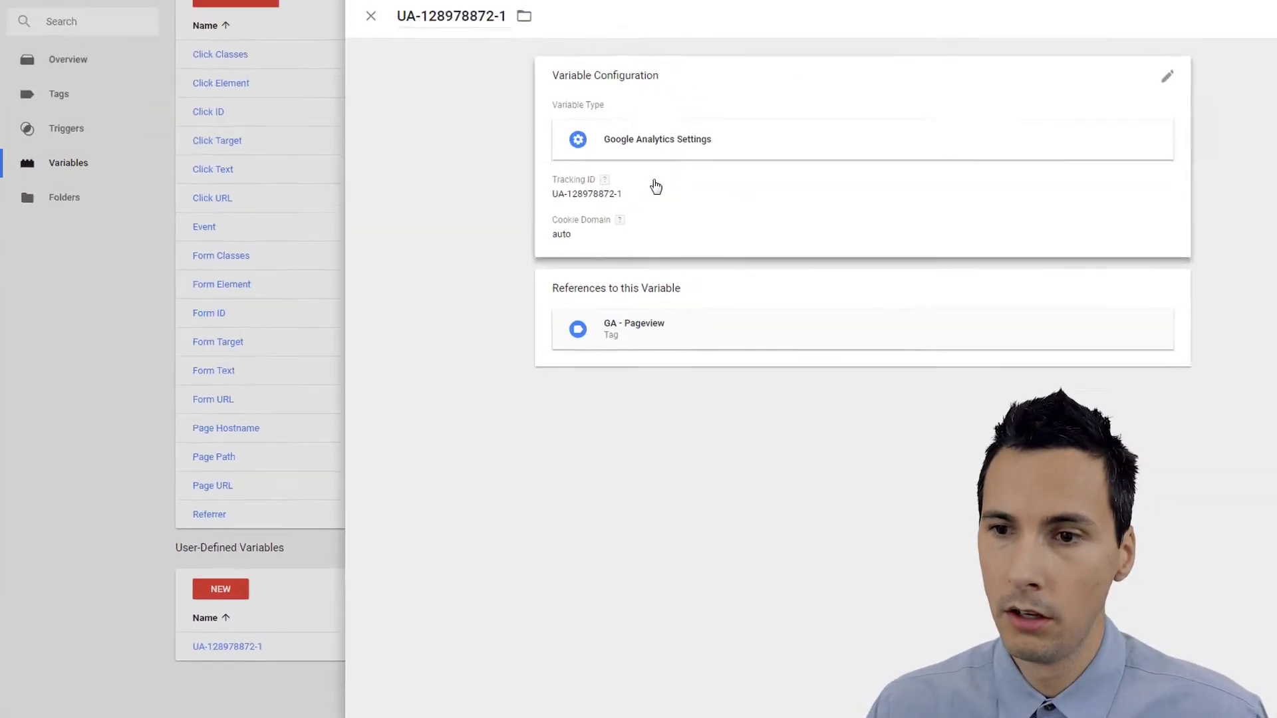
{"action": "left_click", "coordinate": [686, 208]}
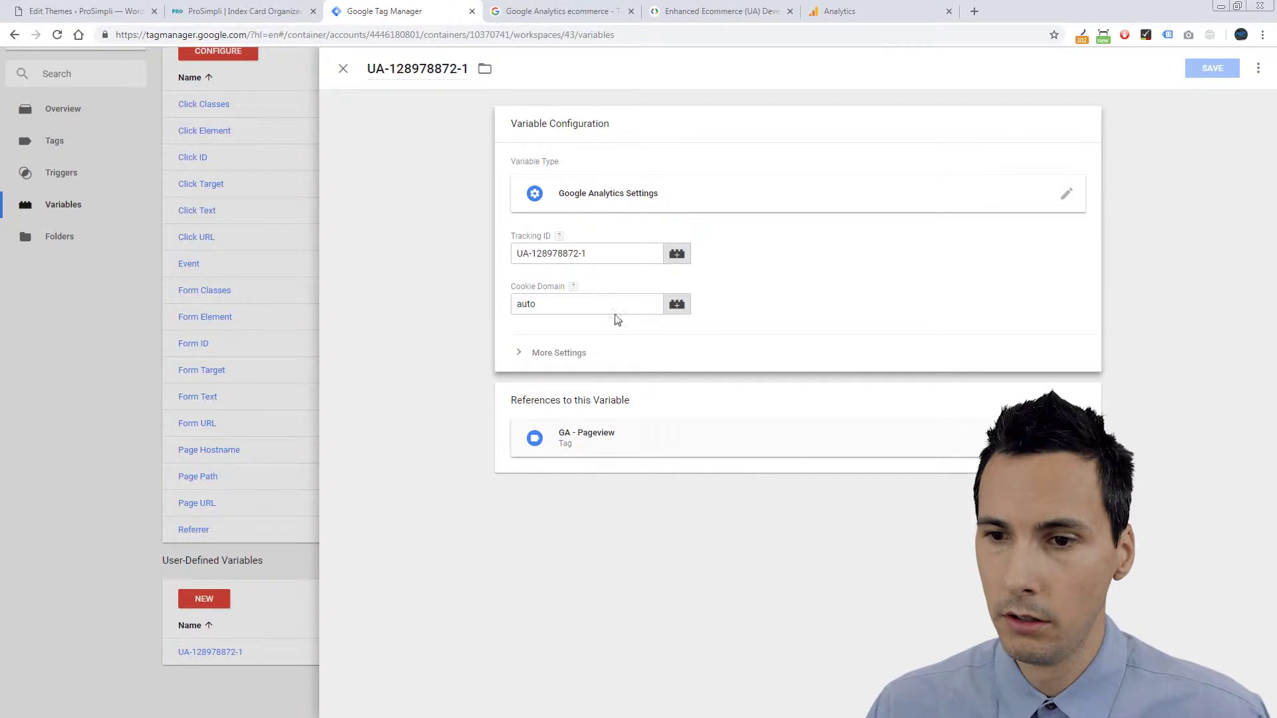
{"action": "left_click", "coordinate": [575, 357]}
{"action": "left_click", "coordinate": [576, 544]}
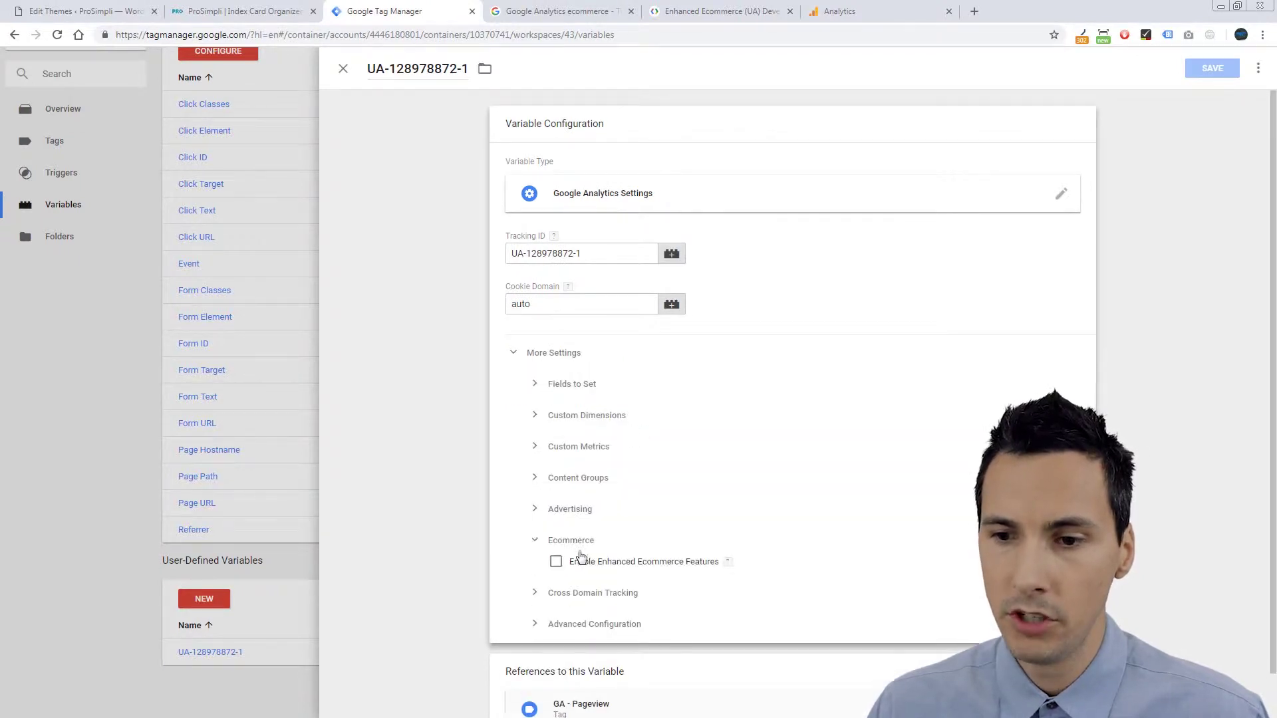
{"action": "left_click", "coordinate": [557, 563]}
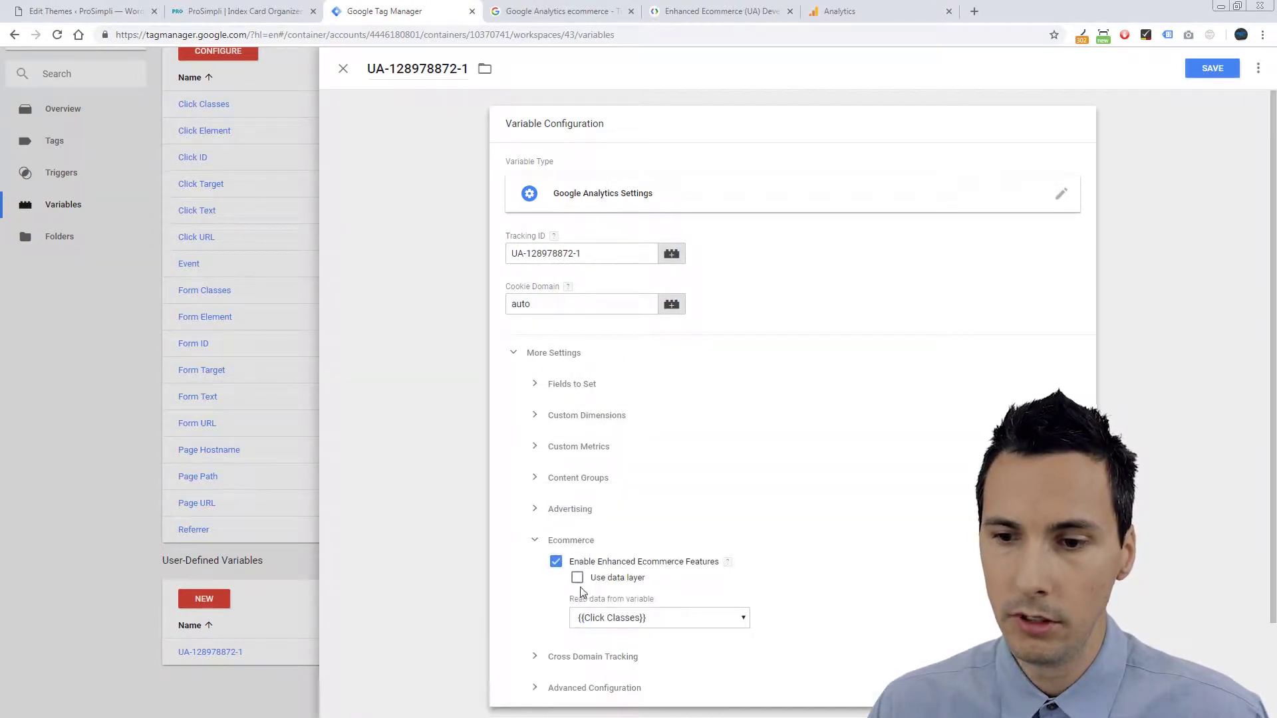
{"action": "left_click", "coordinate": [578, 579]}
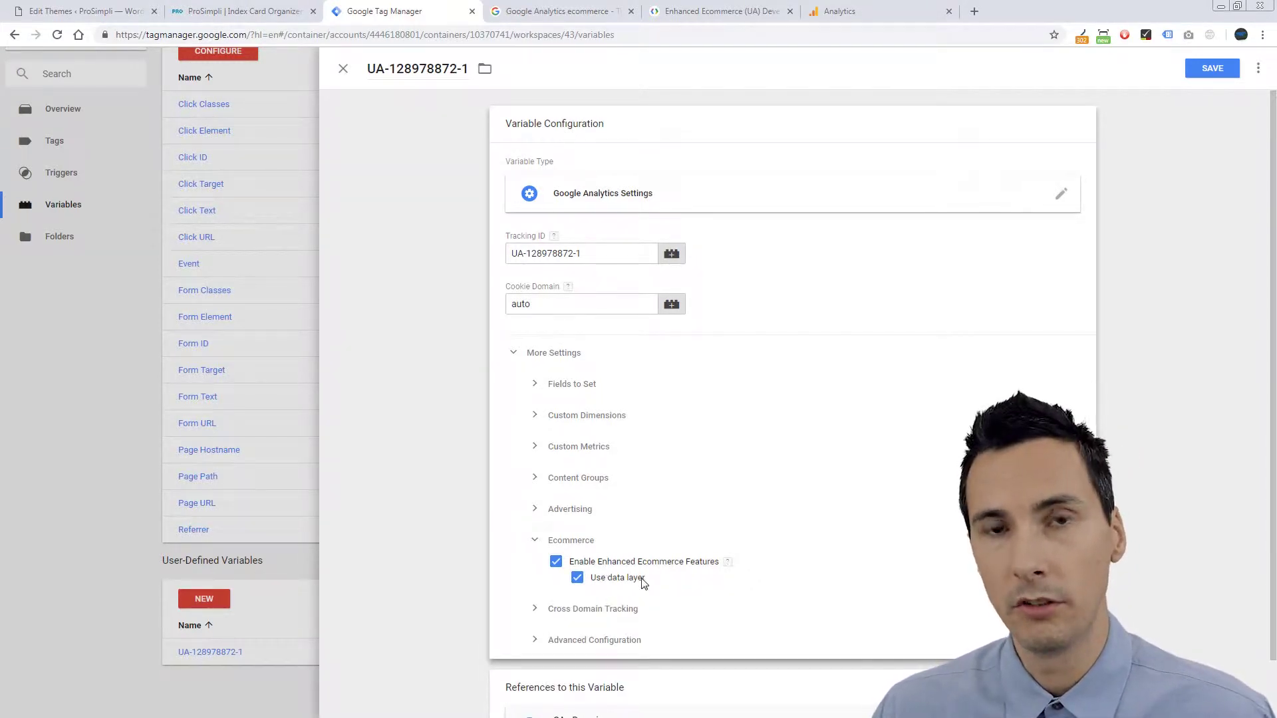
{"action": "left_click", "coordinate": [558, 510]}
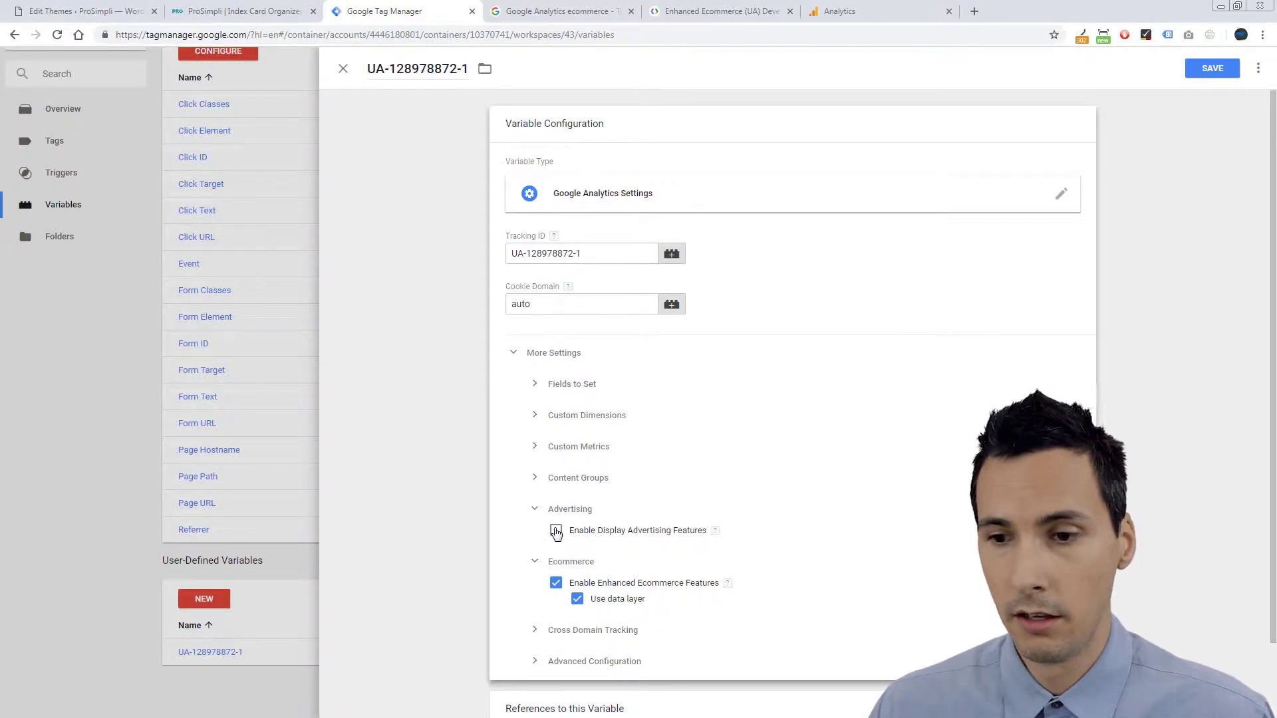
{"action": "left_click", "coordinate": [556, 531]}
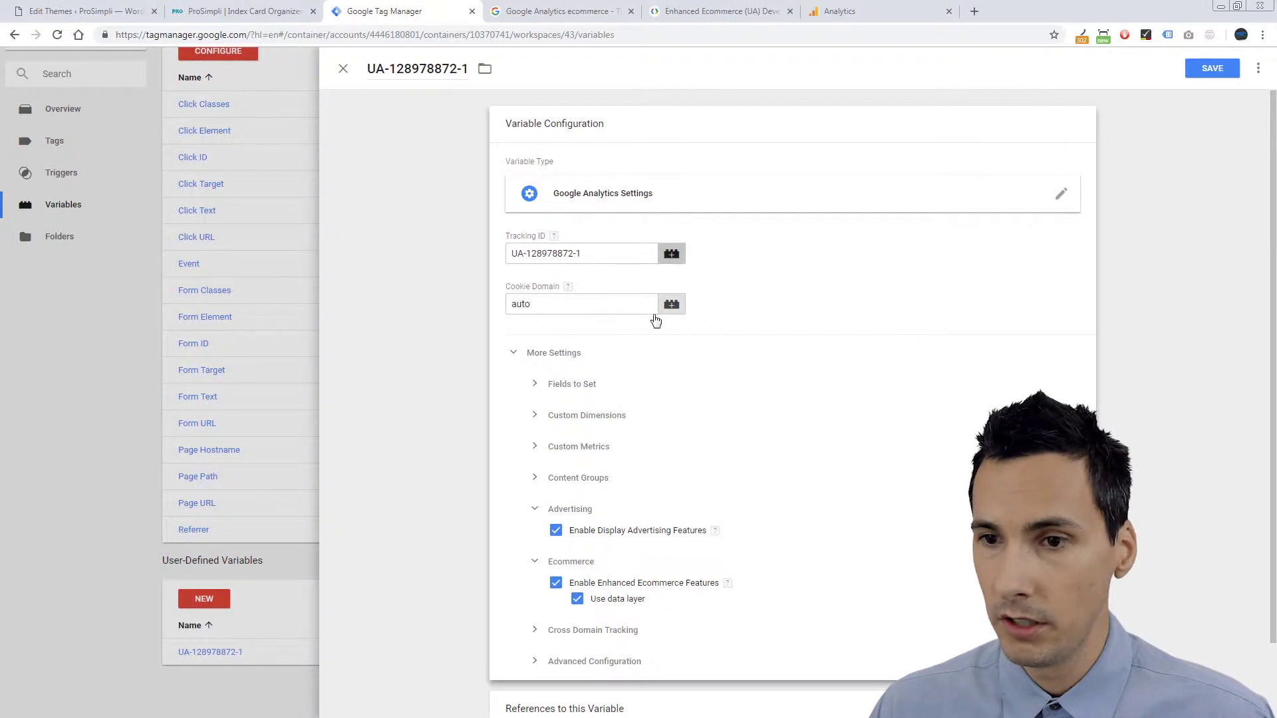
{"action": "left_click", "coordinate": [1202, 80]}
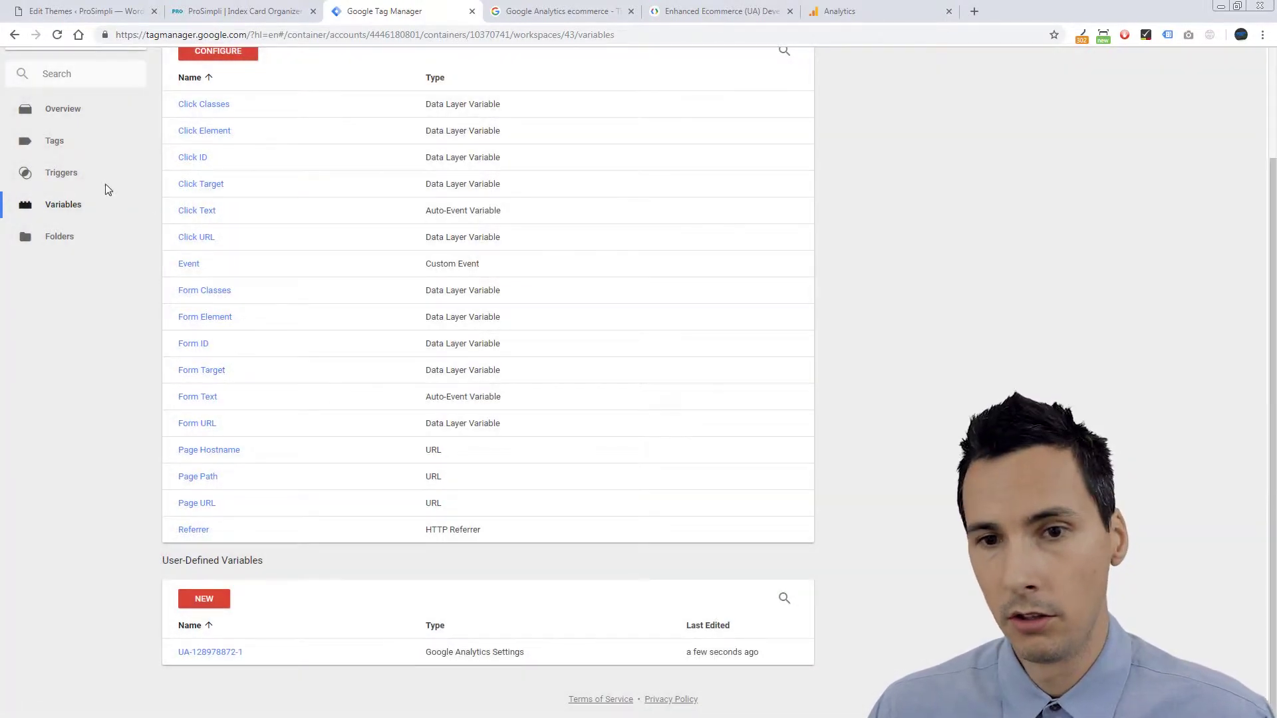
Create a new Universal Analytics Event tag with category 'Enhanced Ecommerce' and action Transaction
{"action": "left_click", "coordinate": [70, 147]}
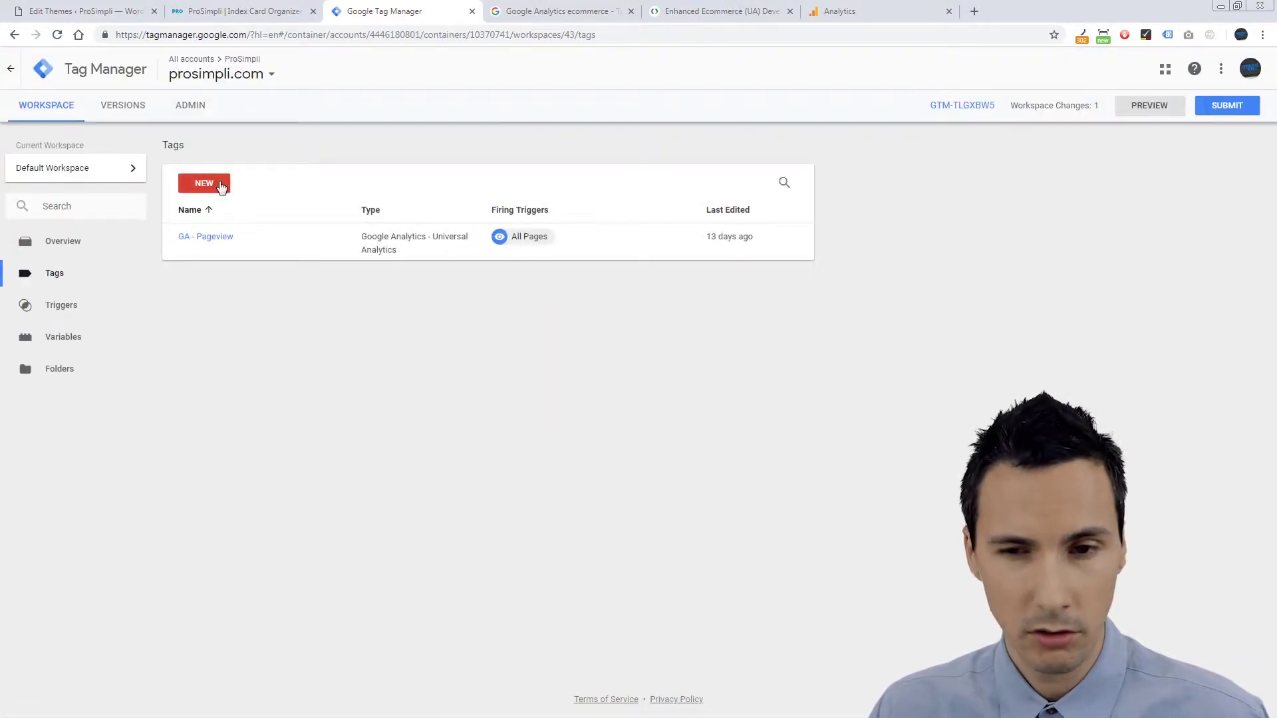
{"action": "left_click", "coordinate": [221, 186]}
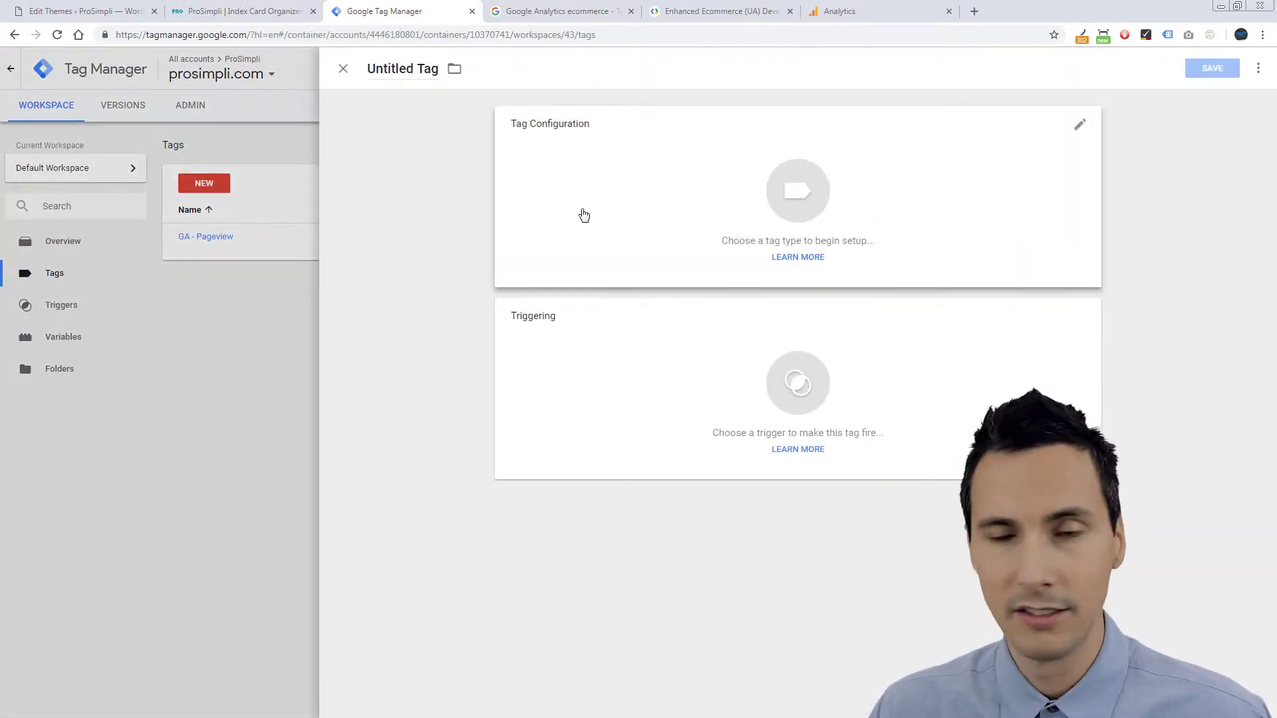
{"action": "left_click", "coordinate": [710, 213]}
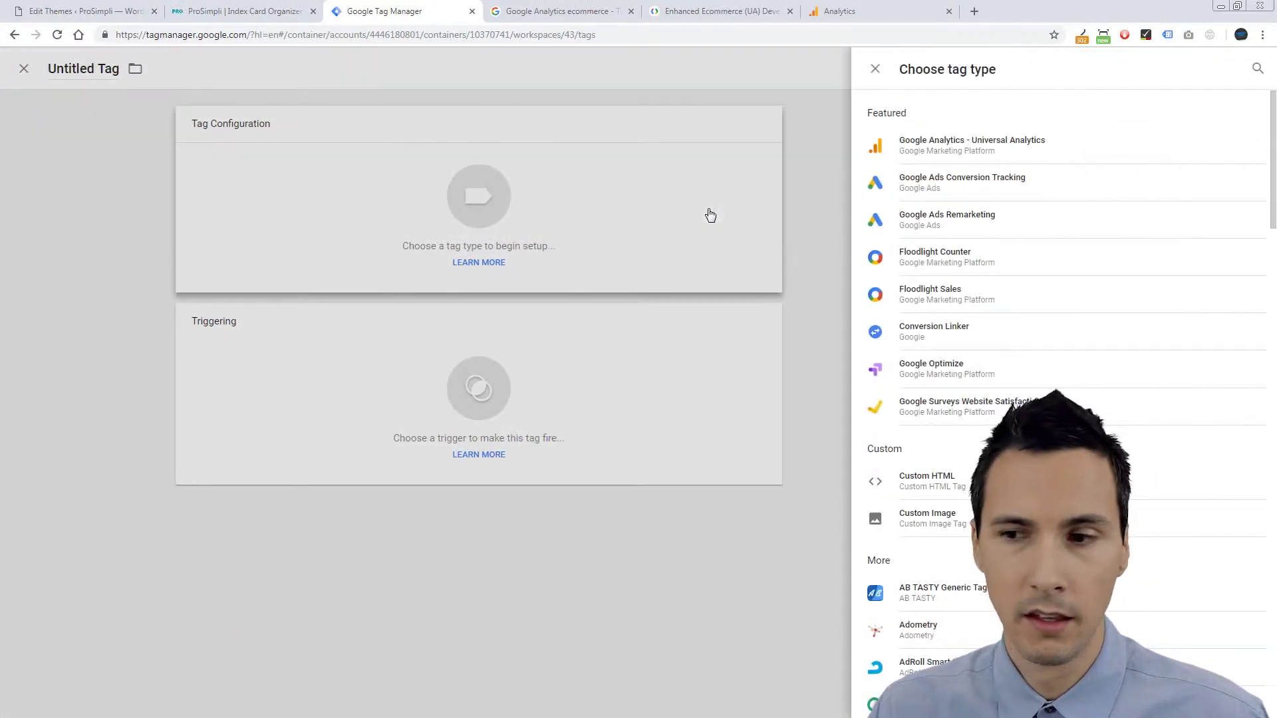
{"action": "left_click", "coordinate": [945, 137]}
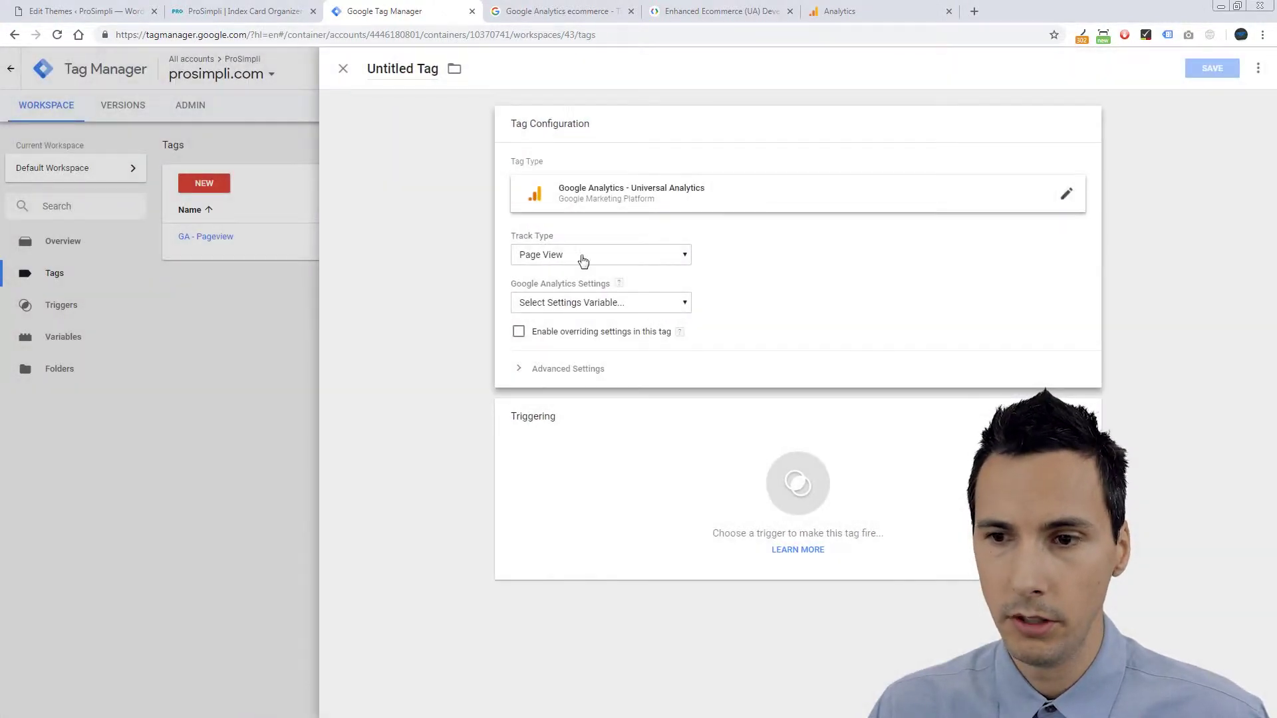
{"action": "left_click", "coordinate": [578, 258]}
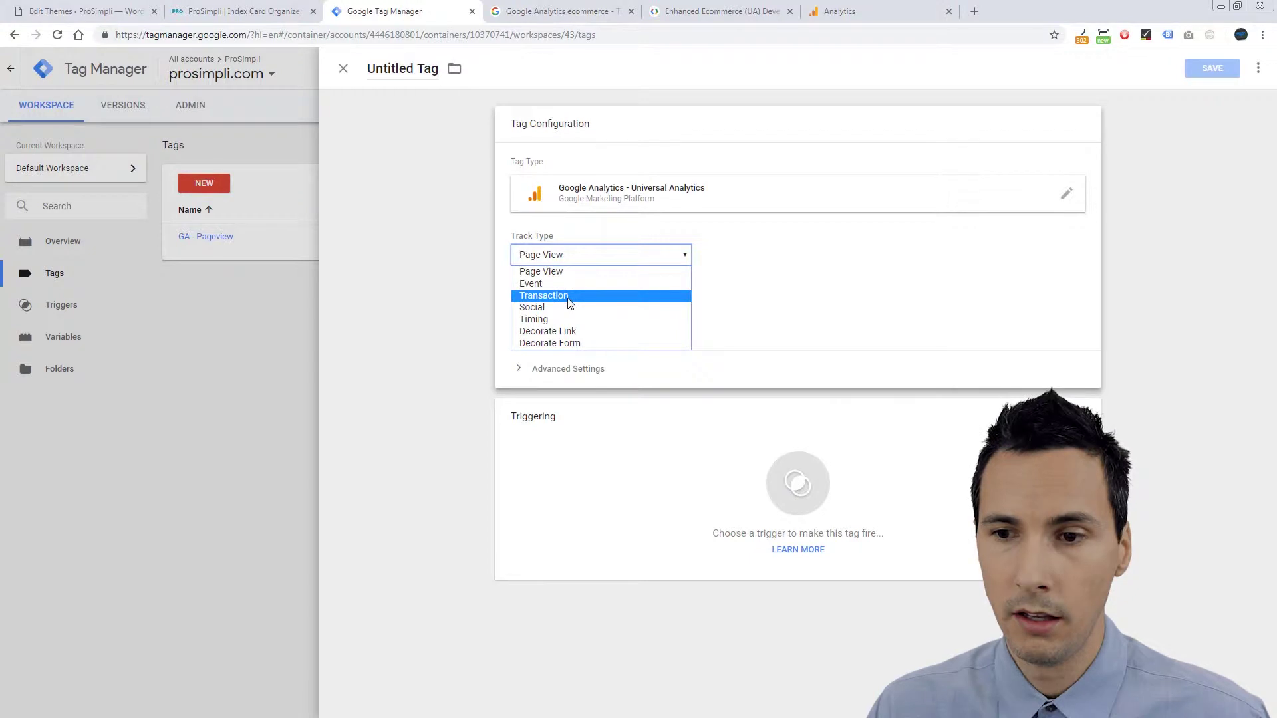
{"action": "left_click", "coordinate": [572, 284]}
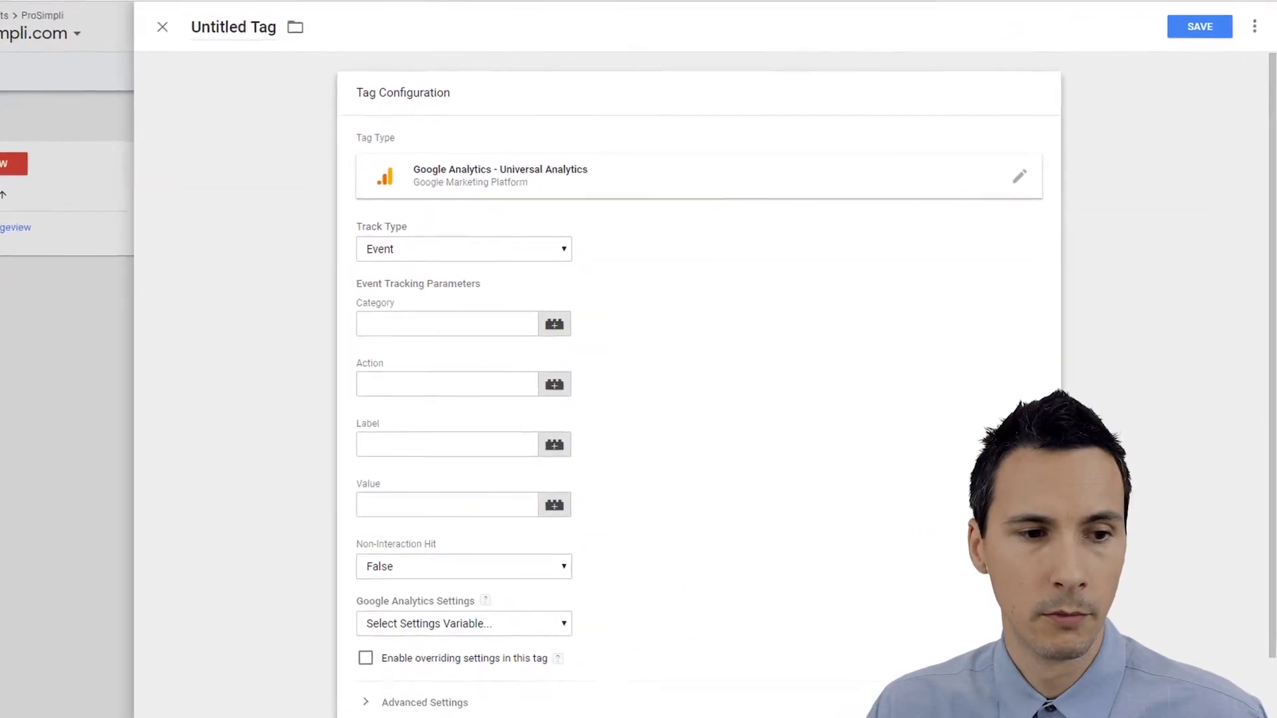
{"action": "left_click", "coordinate": [439, 325]}
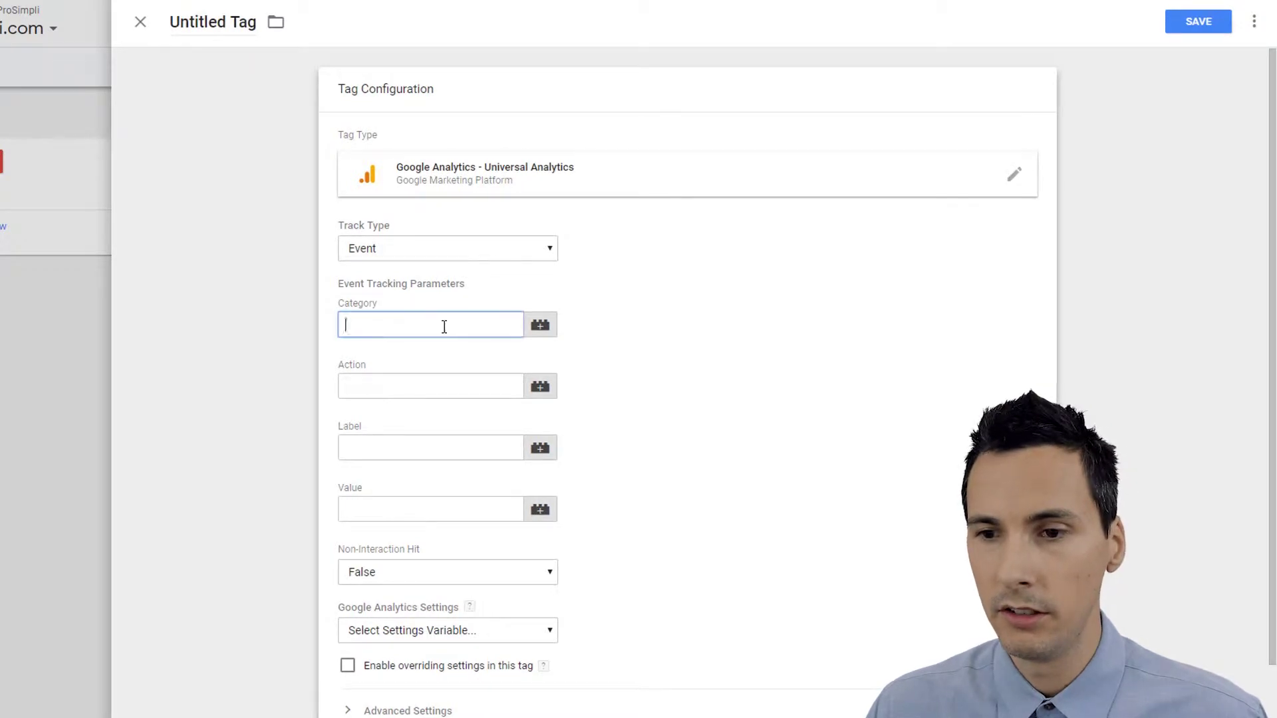
{"action": "type", "text": "Enhanced Ecommerce"}
{"action": "left_click", "coordinate": [399, 379]}
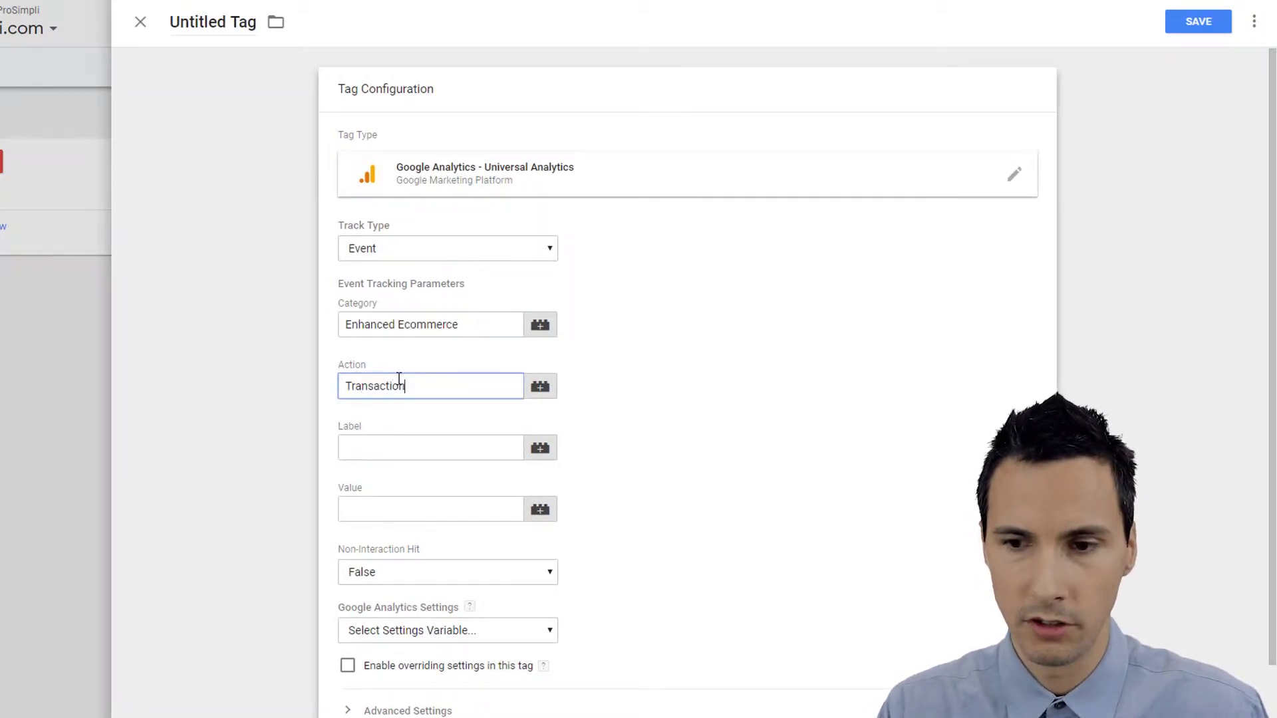
Set Non-Interaction Hit to True and link the tag to the Google Analytics Settings variable
{"action": "left_click", "coordinate": [392, 579]}
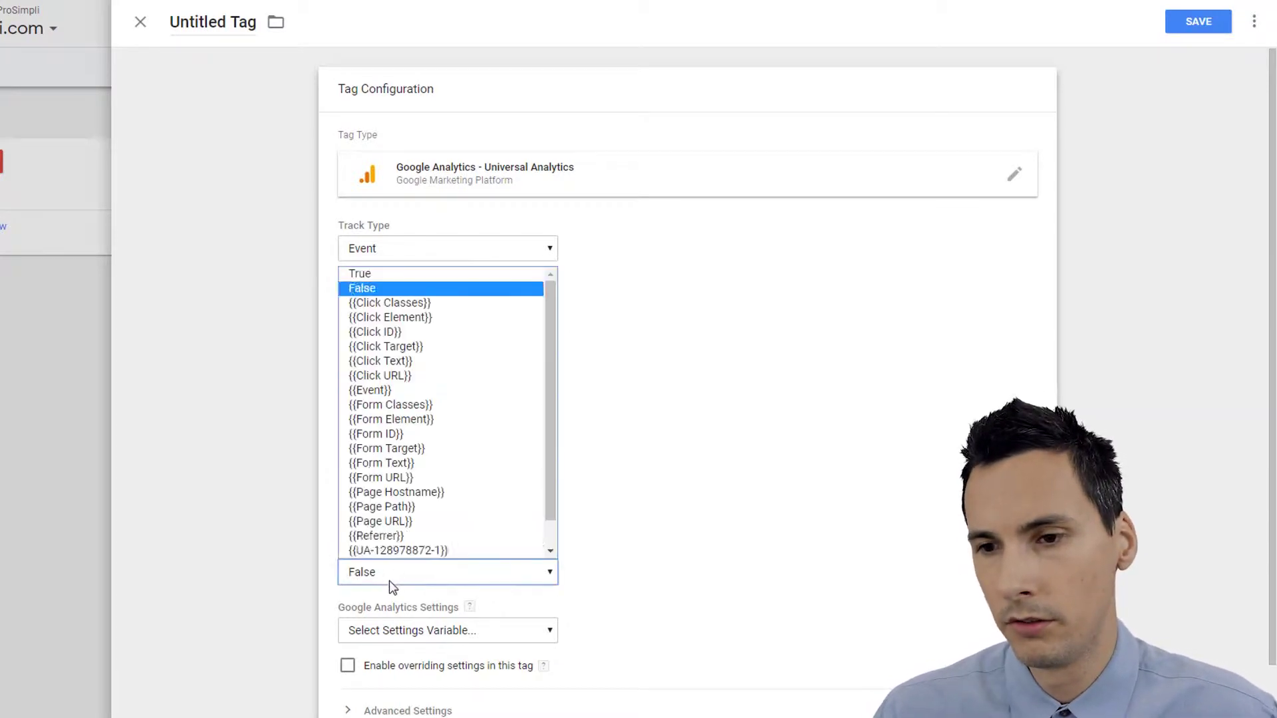
{"action": "left_click", "coordinate": [374, 276]}
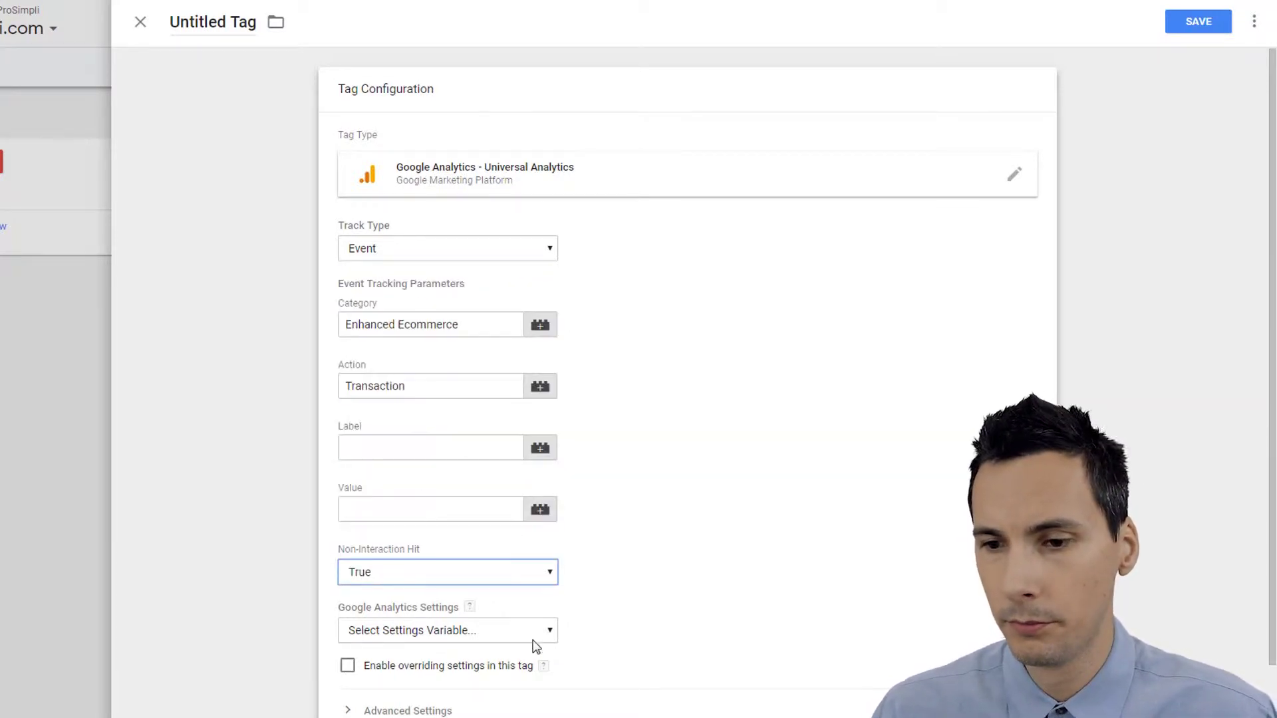
{"action": "left_click", "coordinate": [404, 631]}
{"action": "left_click", "coordinate": [405, 665]}
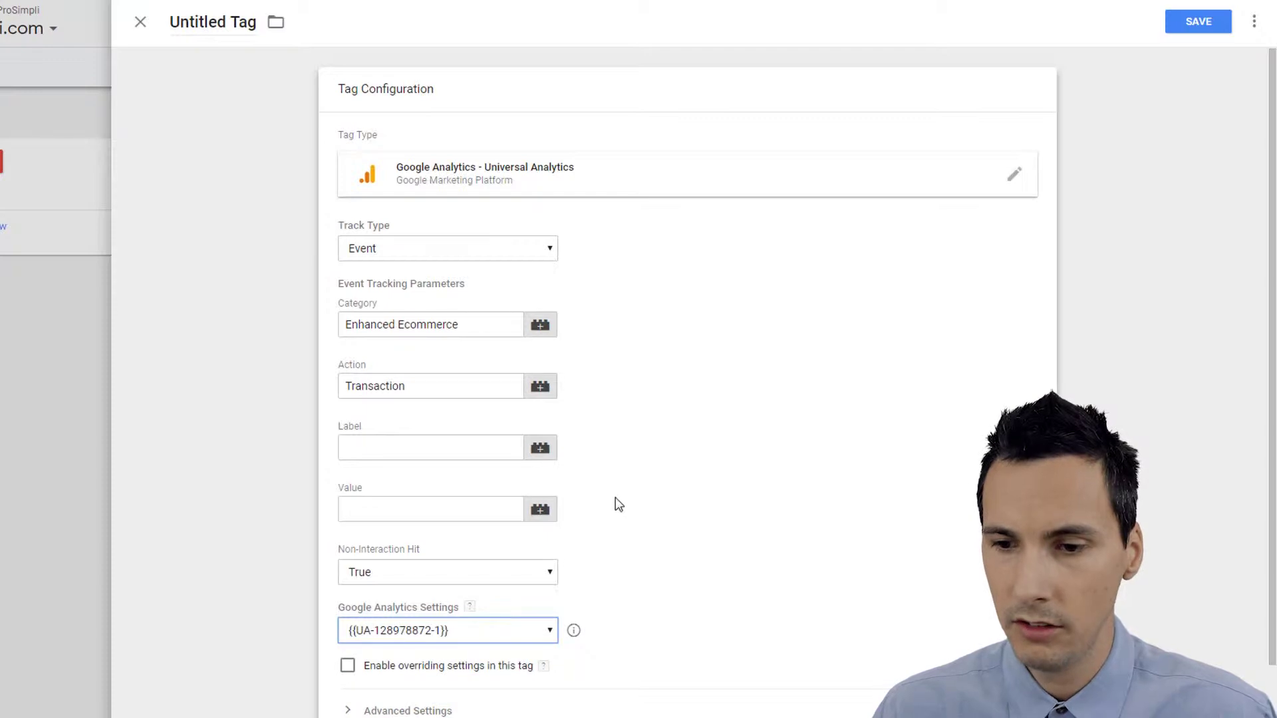
{"action": "scroll", "coordinate": [618, 504], "scroll_direction": "down", "scroll_amount": 3}
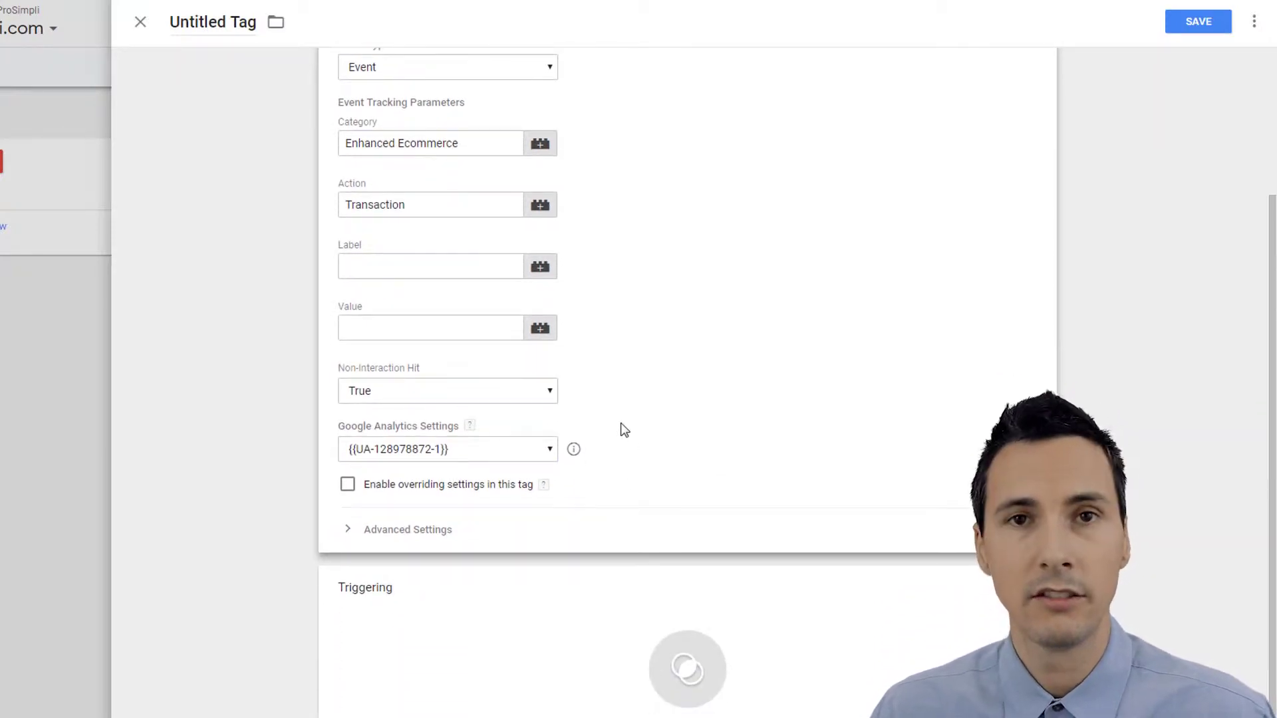
{"action": "left_click", "coordinate": [612, 663]}
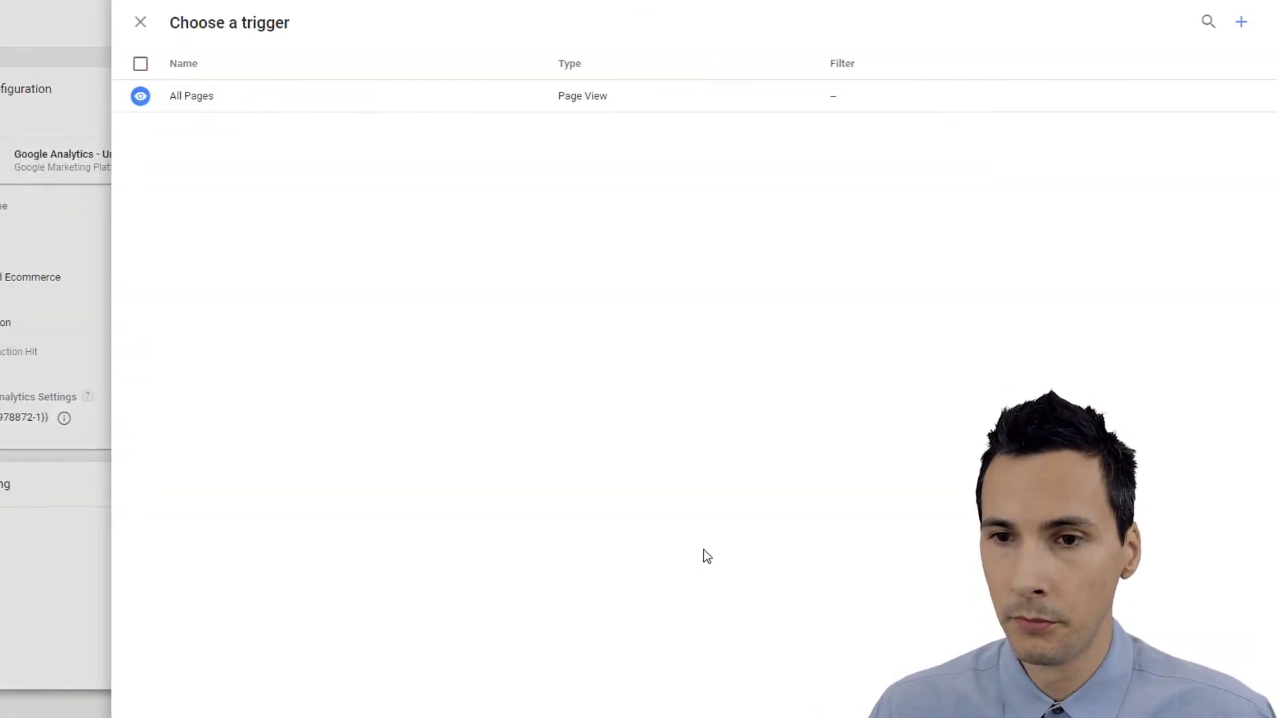
Create a new Custom Event trigger for the tag and begin entering its event name
{"action": "left_click", "coordinate": [1241, 22]}
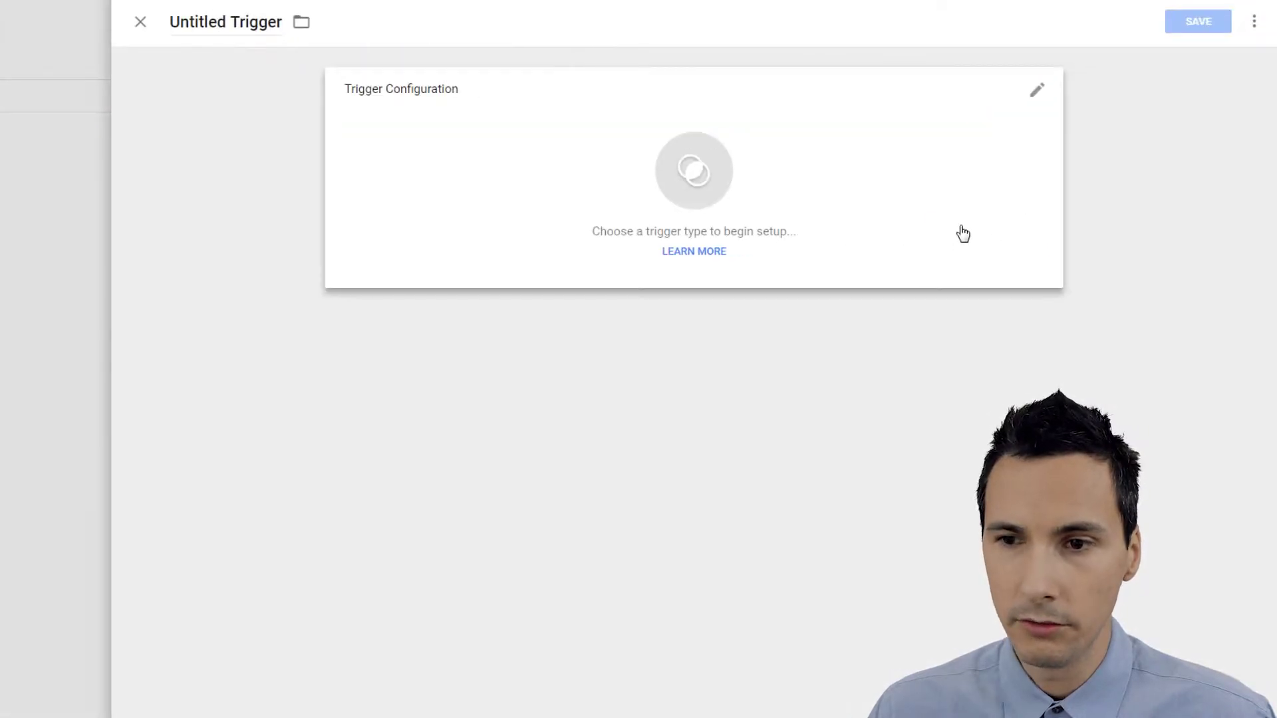
{"action": "left_click", "coordinate": [685, 171]}
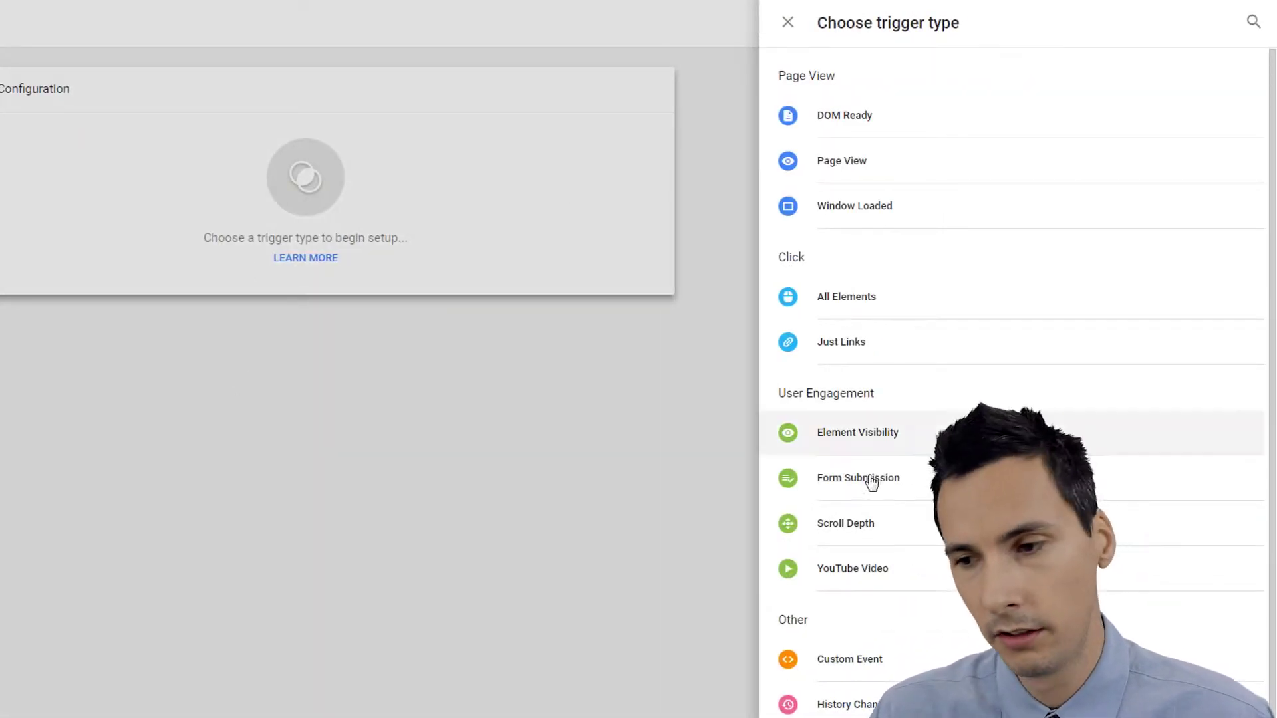
{"action": "left_click", "coordinate": [875, 658]}
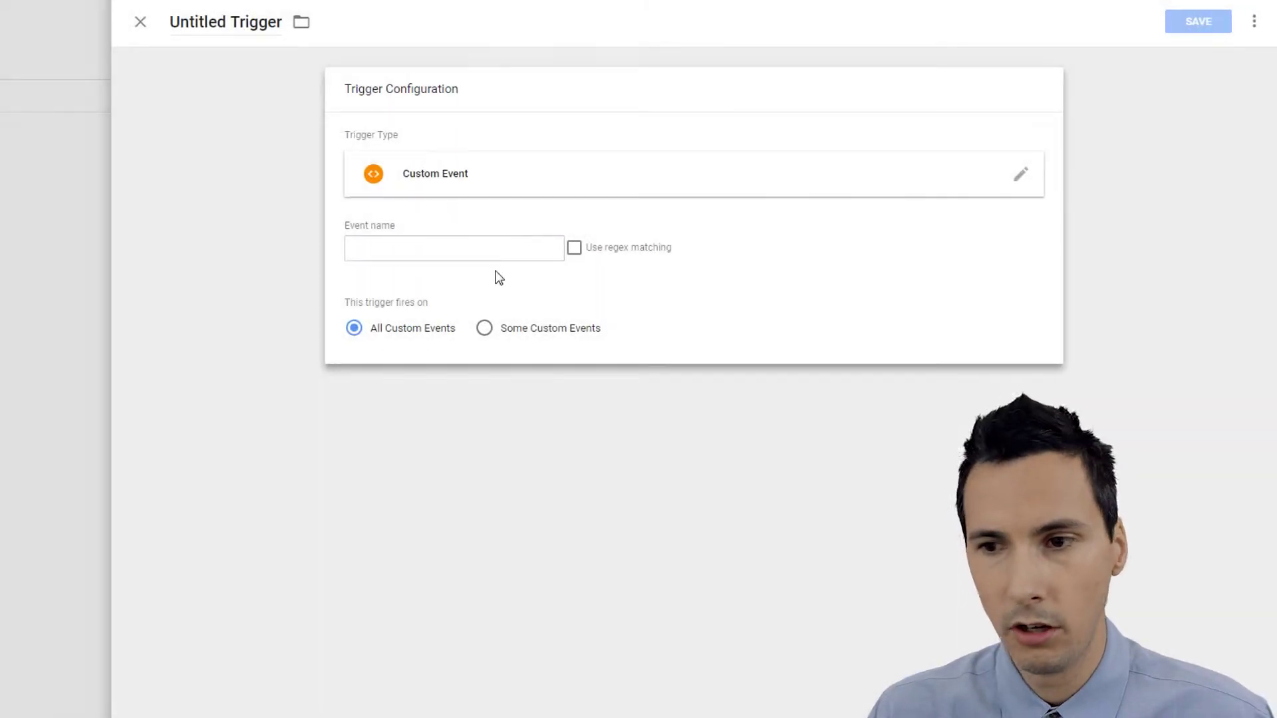
{"action": "left_click", "coordinate": [494, 254]}
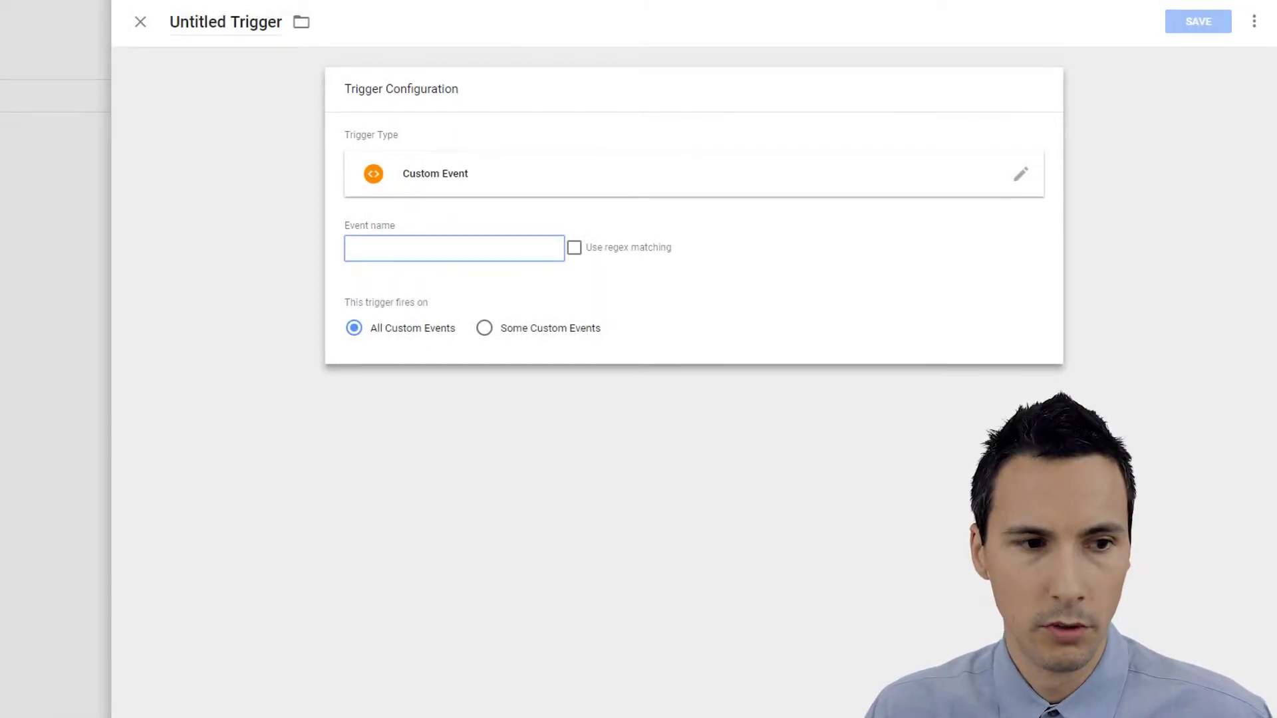
{"action": "key", "text": "alt+Tab"}
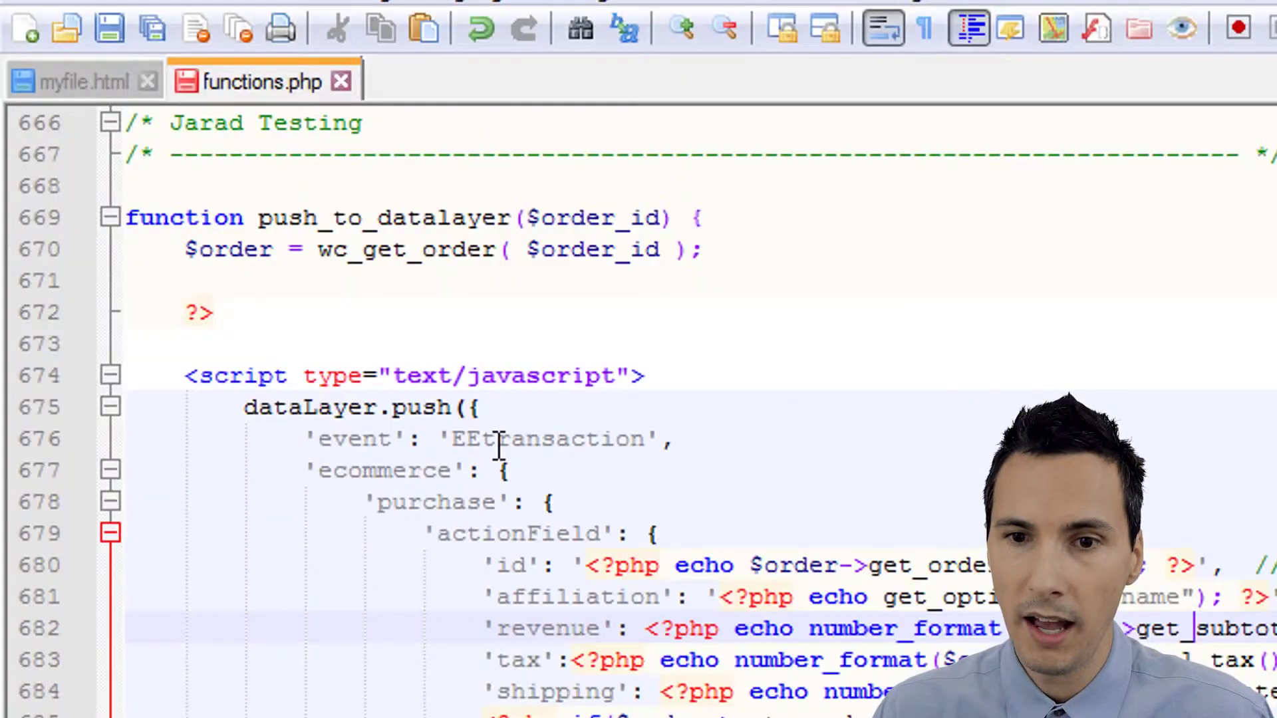
Select and copy the EEtransaction event name on line 676 of functions.php
{"action": "double_click", "coordinate": [252, 191]}
{"action": "key", "text": "ctrl+c"}
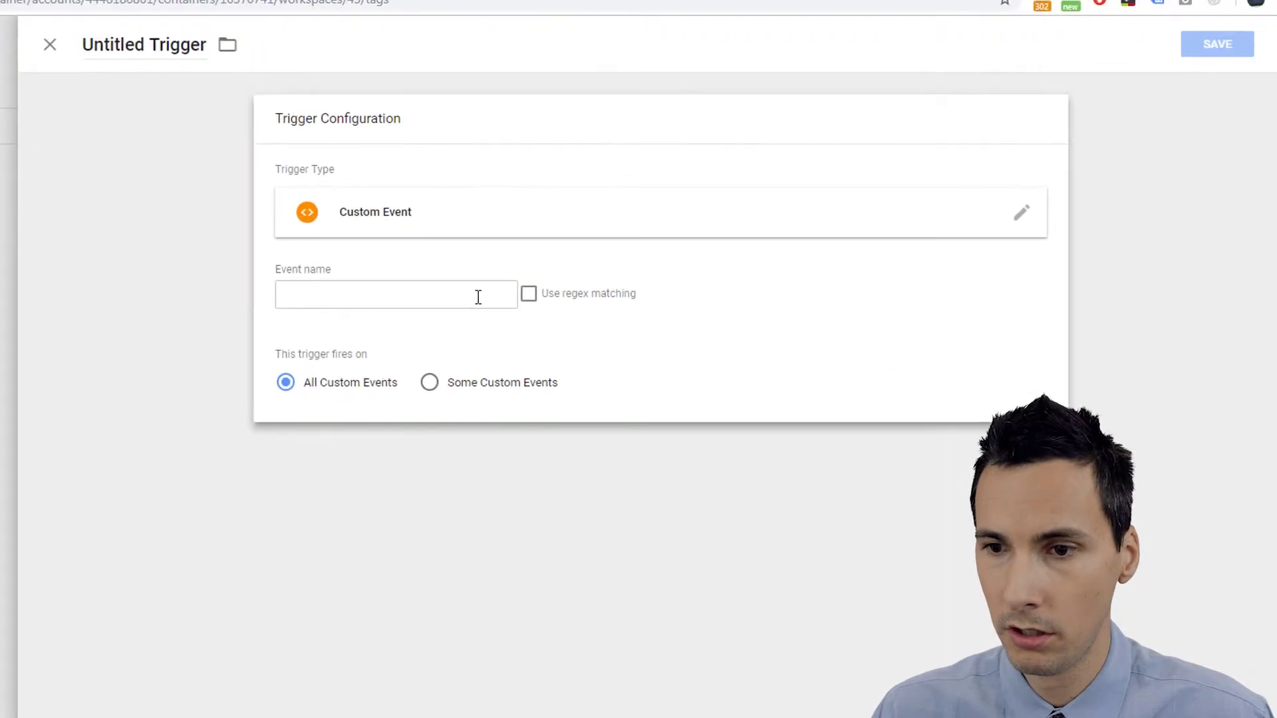
Set the trigger's event name to EEtransaction on all custom events, name it 'Order Recieved', and save
{"action": "left_click", "coordinate": [429, 297]}
{"action": "key", "text": "ctrl+v"}
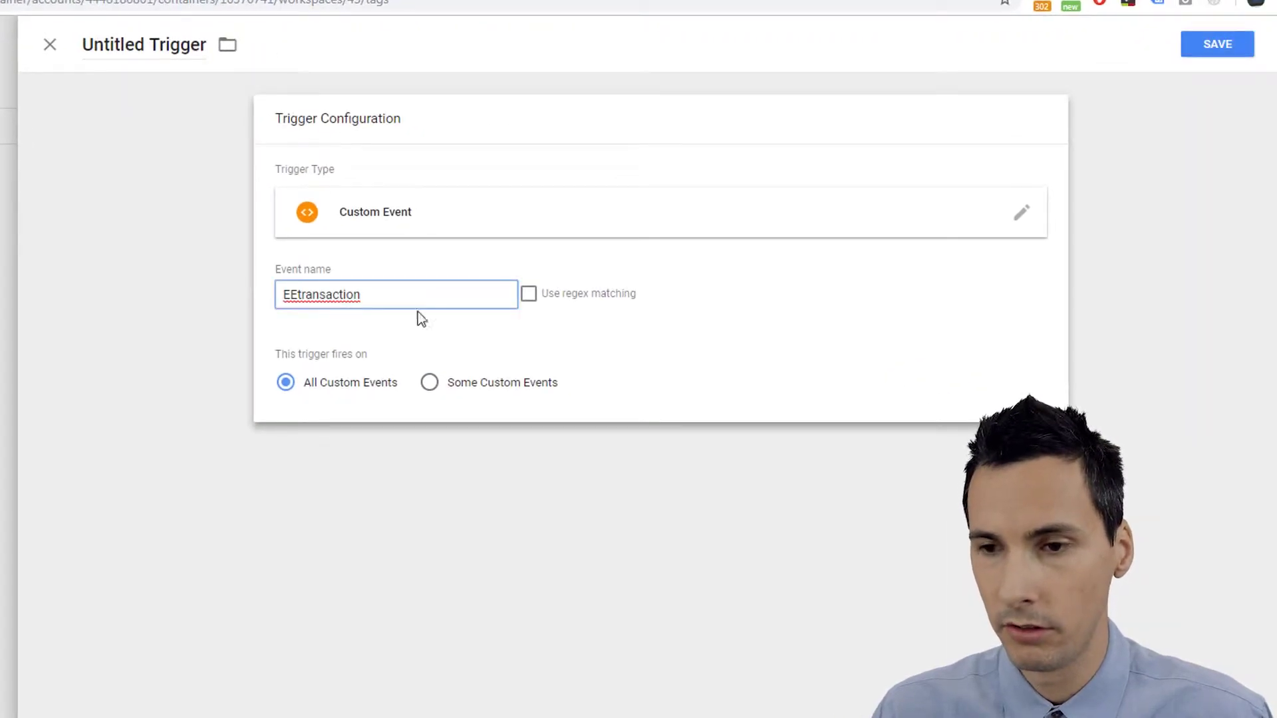
{"action": "left_click_drag", "start_coordinate": [370, 296], "coordinate": [253, 309]}
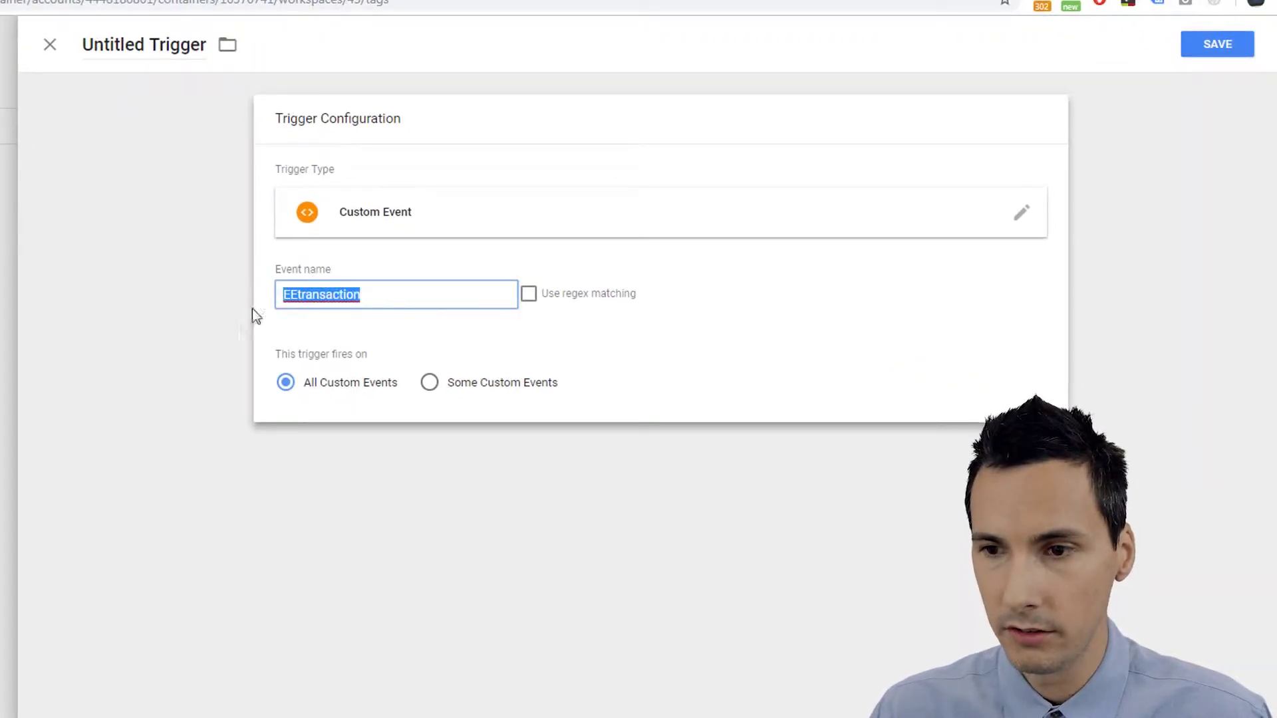
{"action": "left_click", "coordinate": [427, 287]}
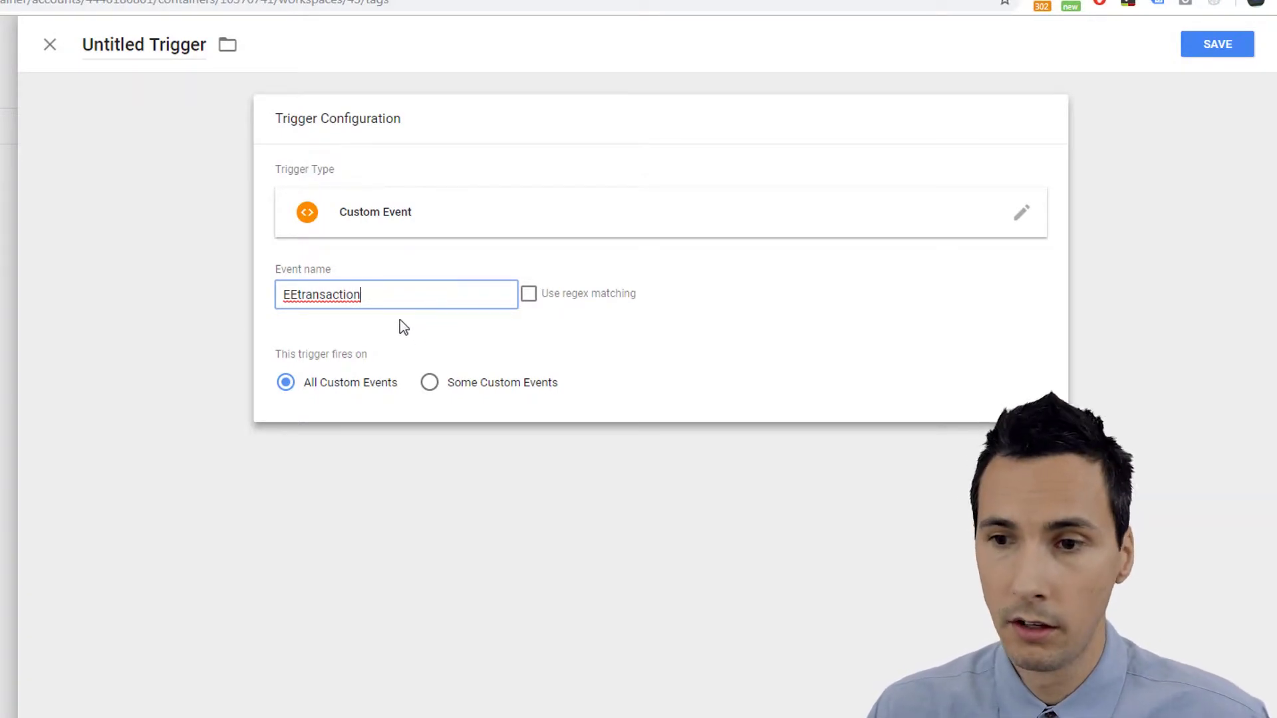
{"action": "left_click", "coordinate": [440, 390]}
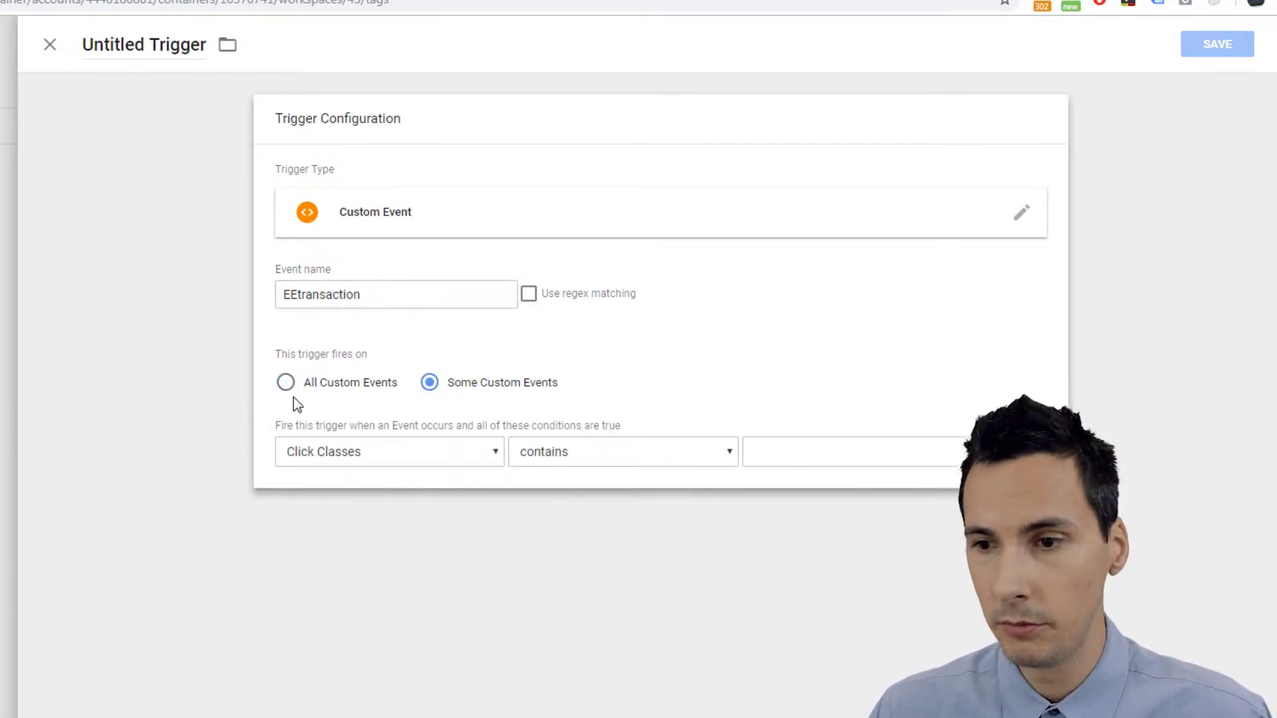
{"action": "left_click", "coordinate": [337, 392]}
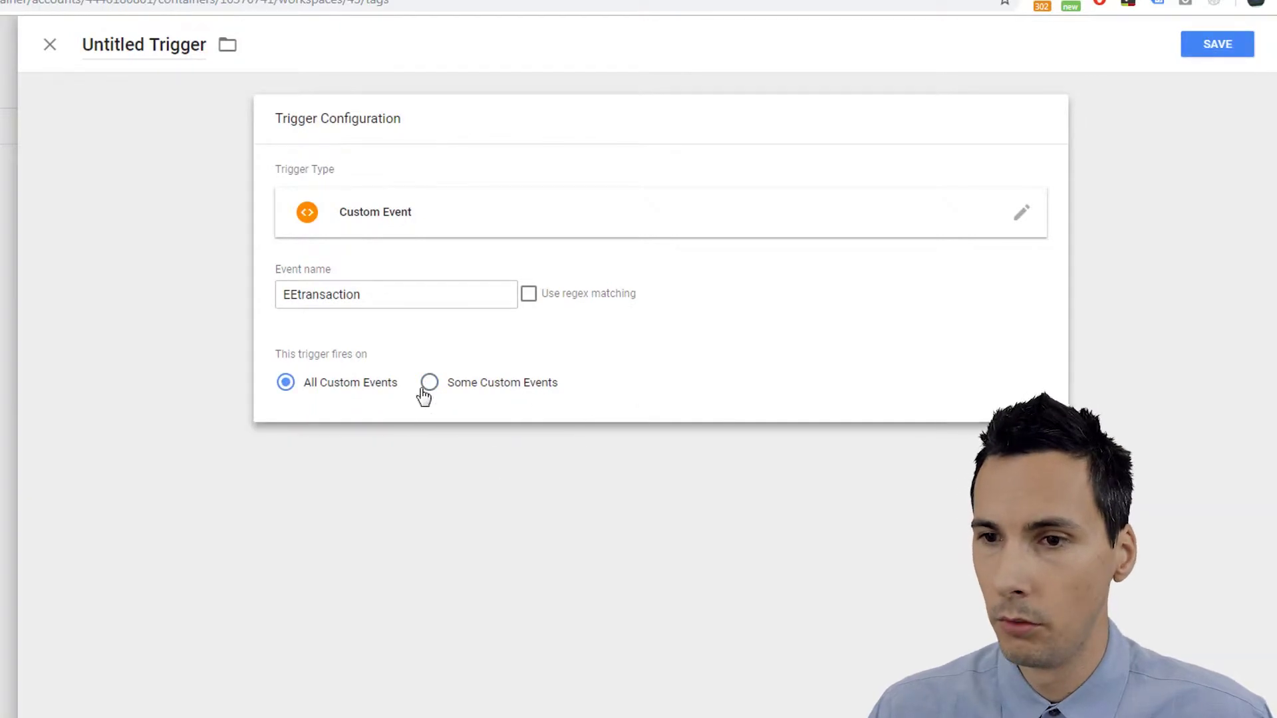
{"action": "left_click", "coordinate": [122, 45]}
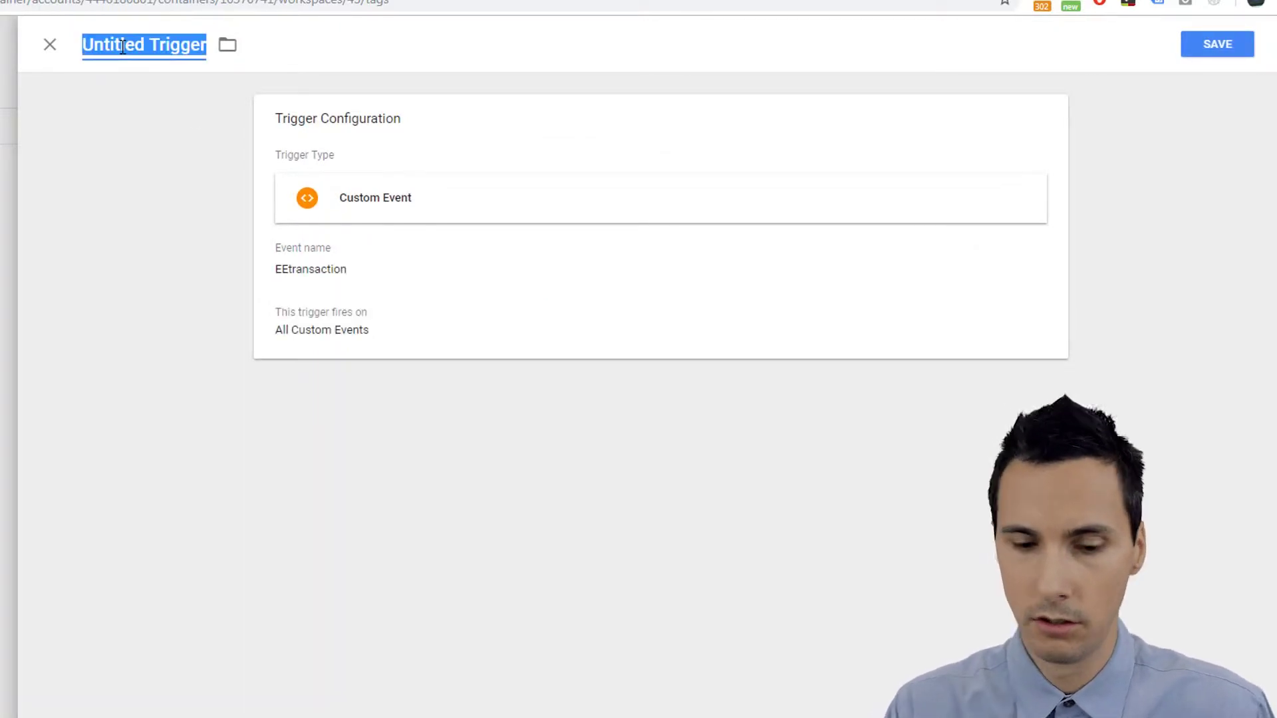
{"action": "type", "text": "Order "}
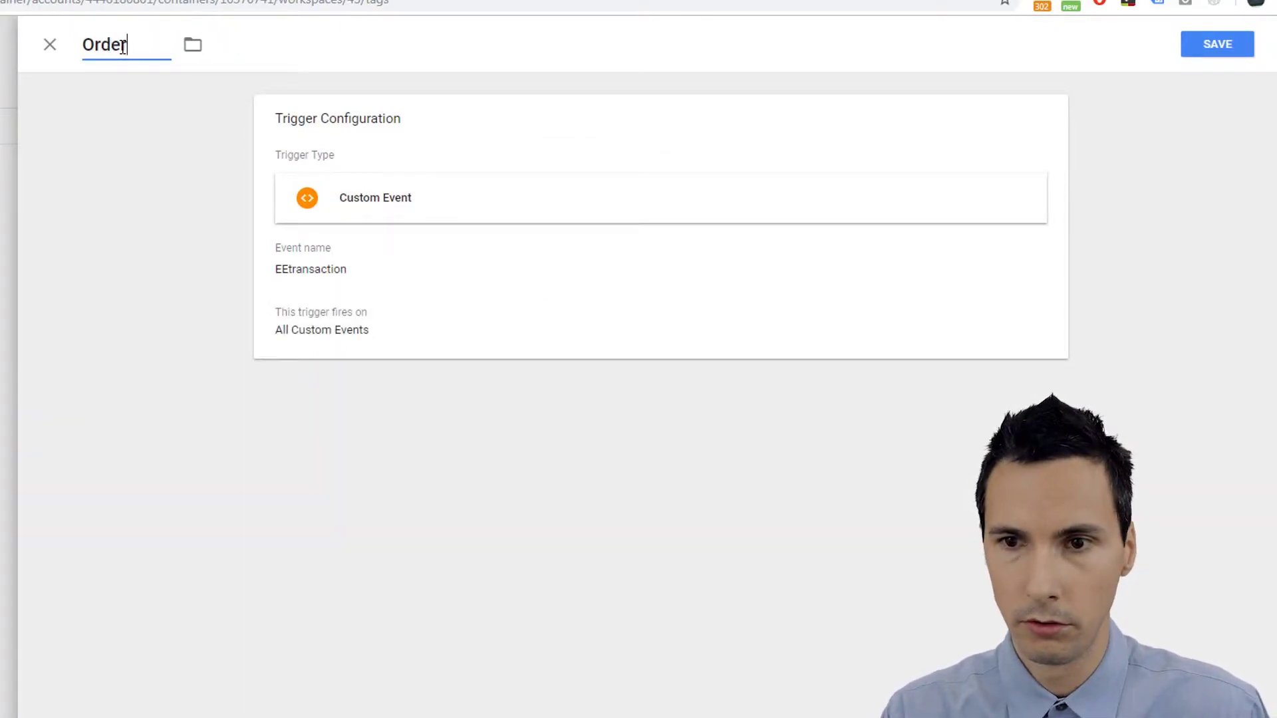
{"action": "type", "text": "Recieved"}
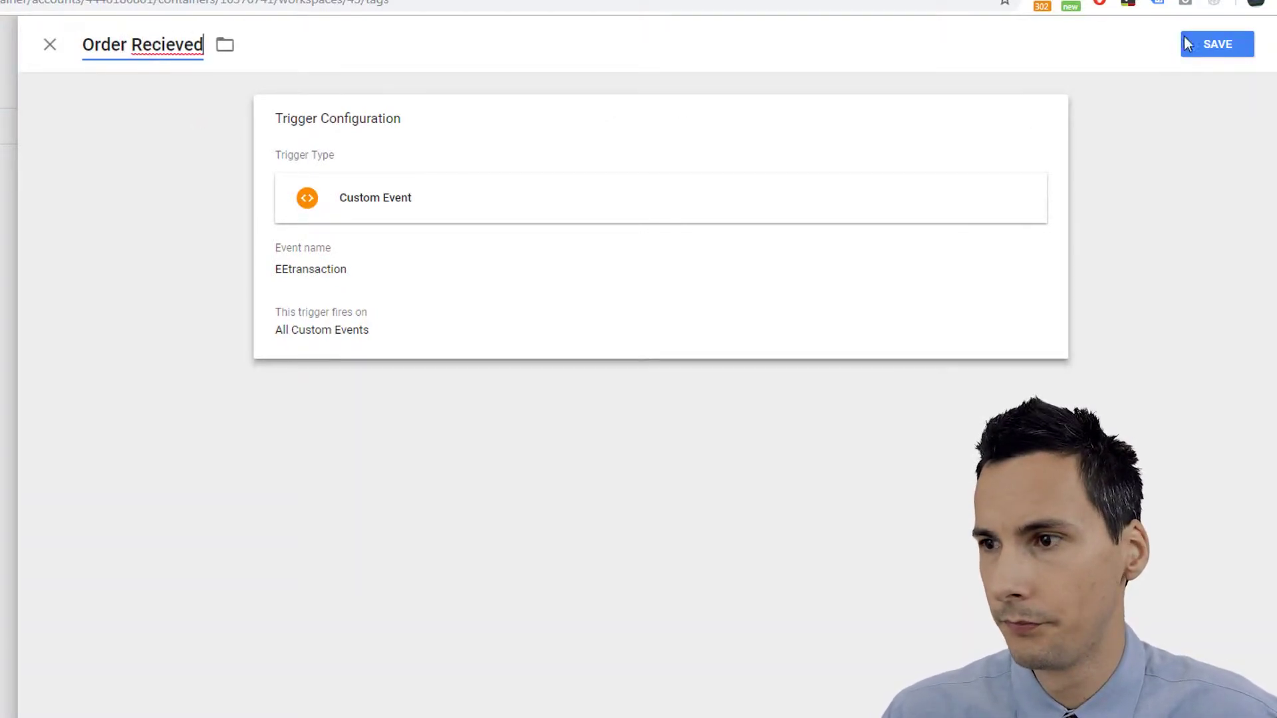
{"action": "left_click", "coordinate": [1218, 48]}
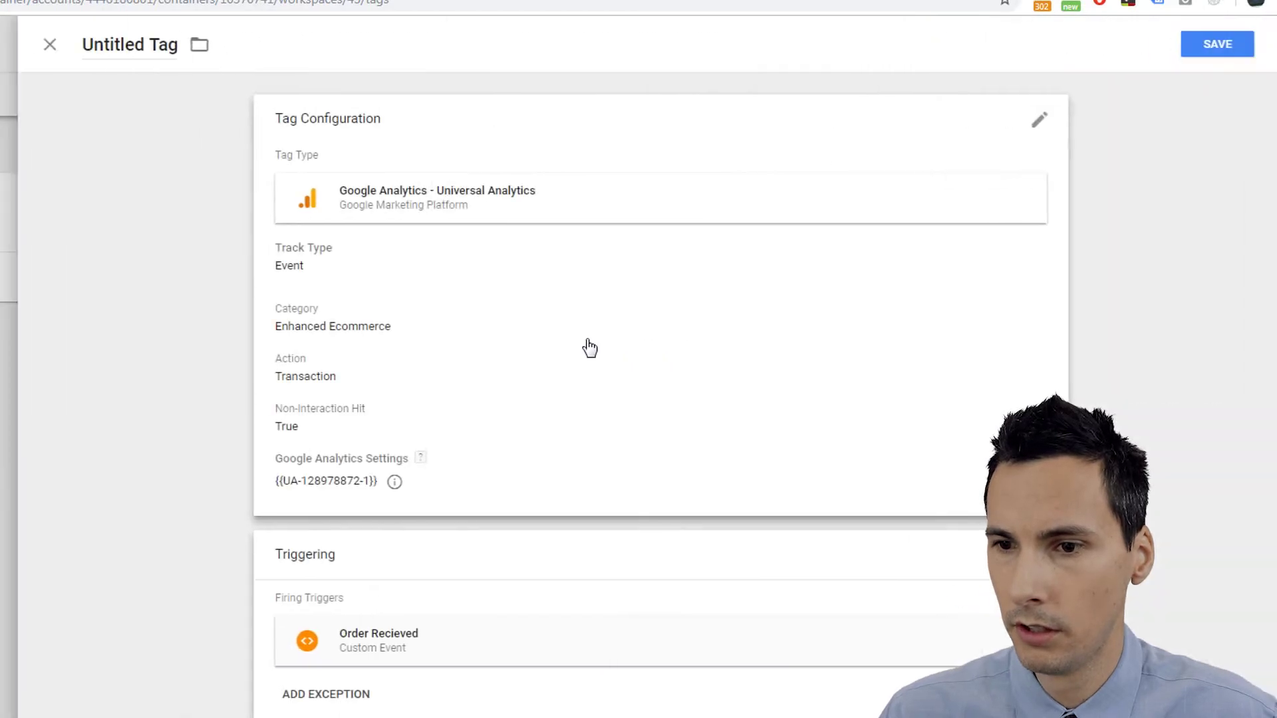
Rename the Untitled Tag to 'GA - Transaction' and save it
{"action": "left_click", "coordinate": [137, 44]}
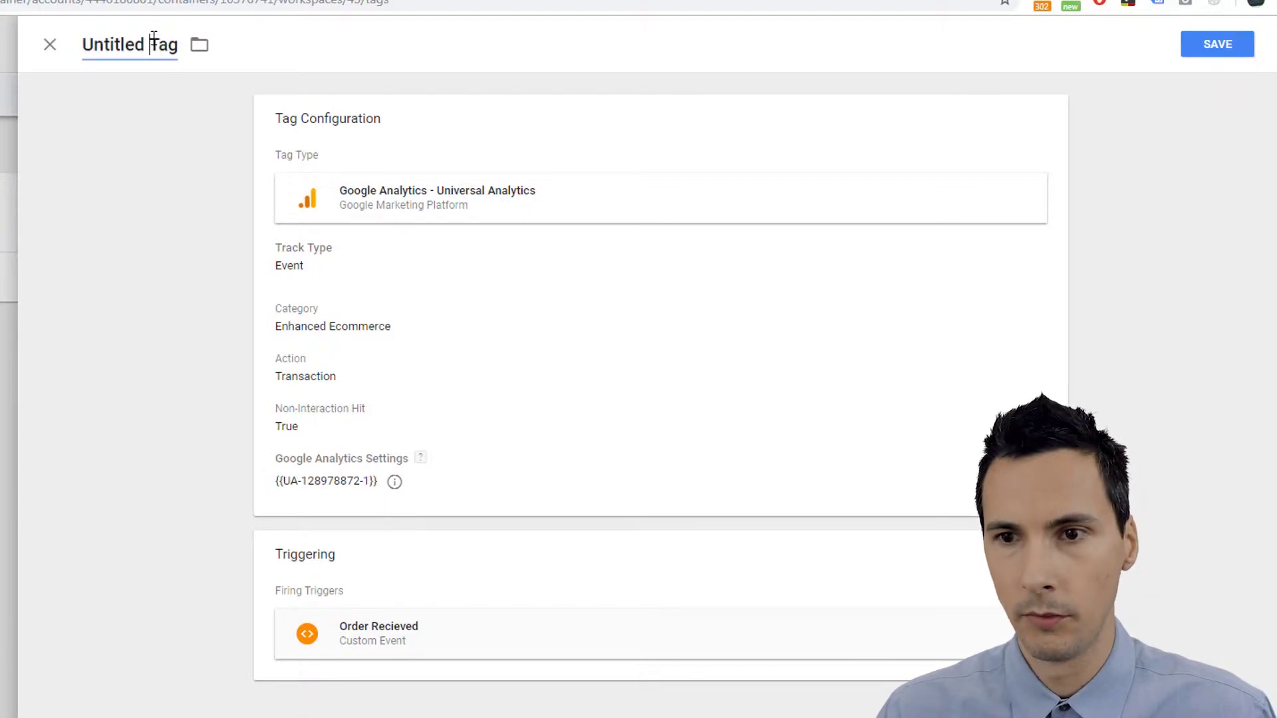
{"action": "type", "text": "GA - Transaction"}
{"action": "left_click", "coordinate": [1221, 49]}
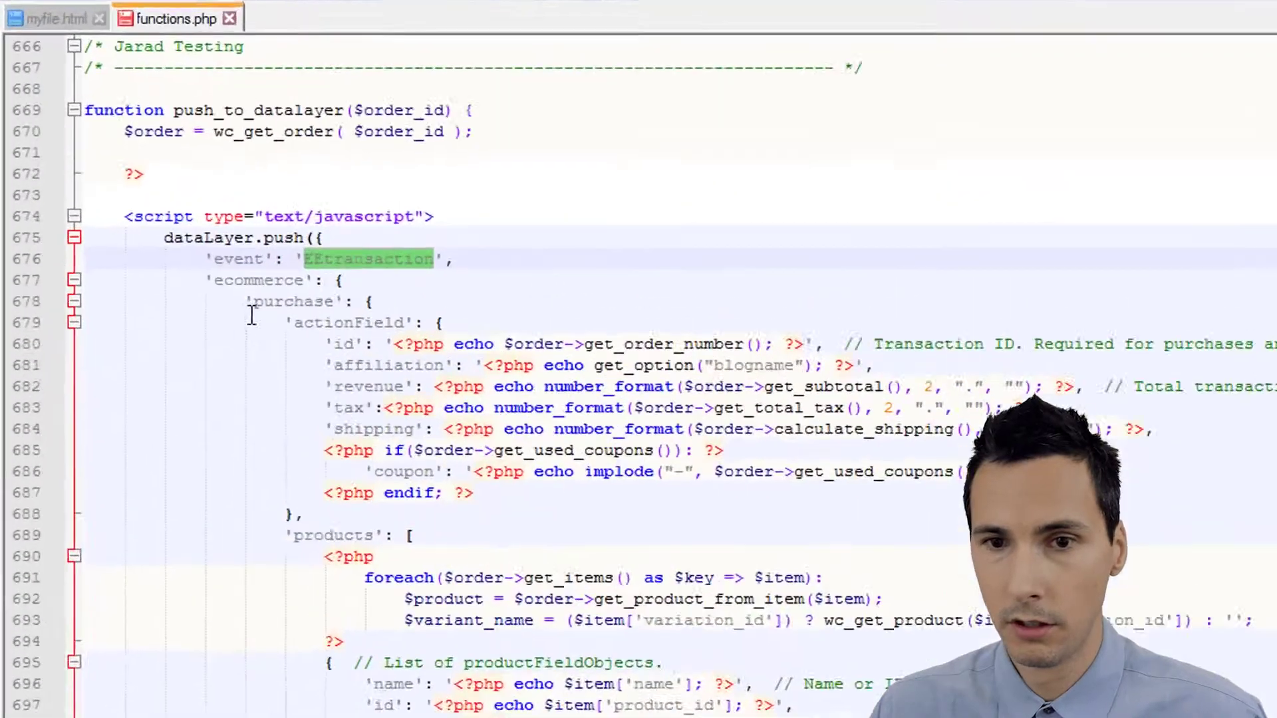
Select and copy the push_to_datalayer block starting from its header comment at line 665
{"action": "left_click", "coordinate": [251, 311]}
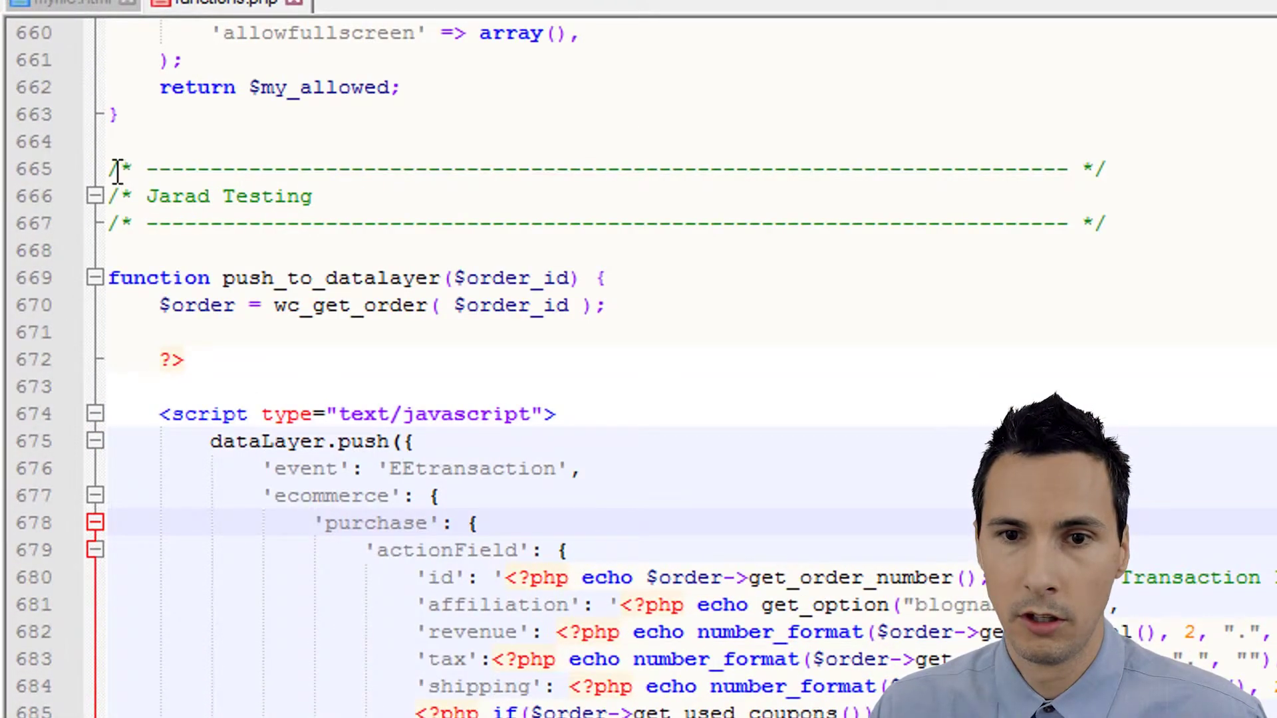
{"action": "left_click_drag", "start_coordinate": [110, 168], "coordinate": [520, 625]}
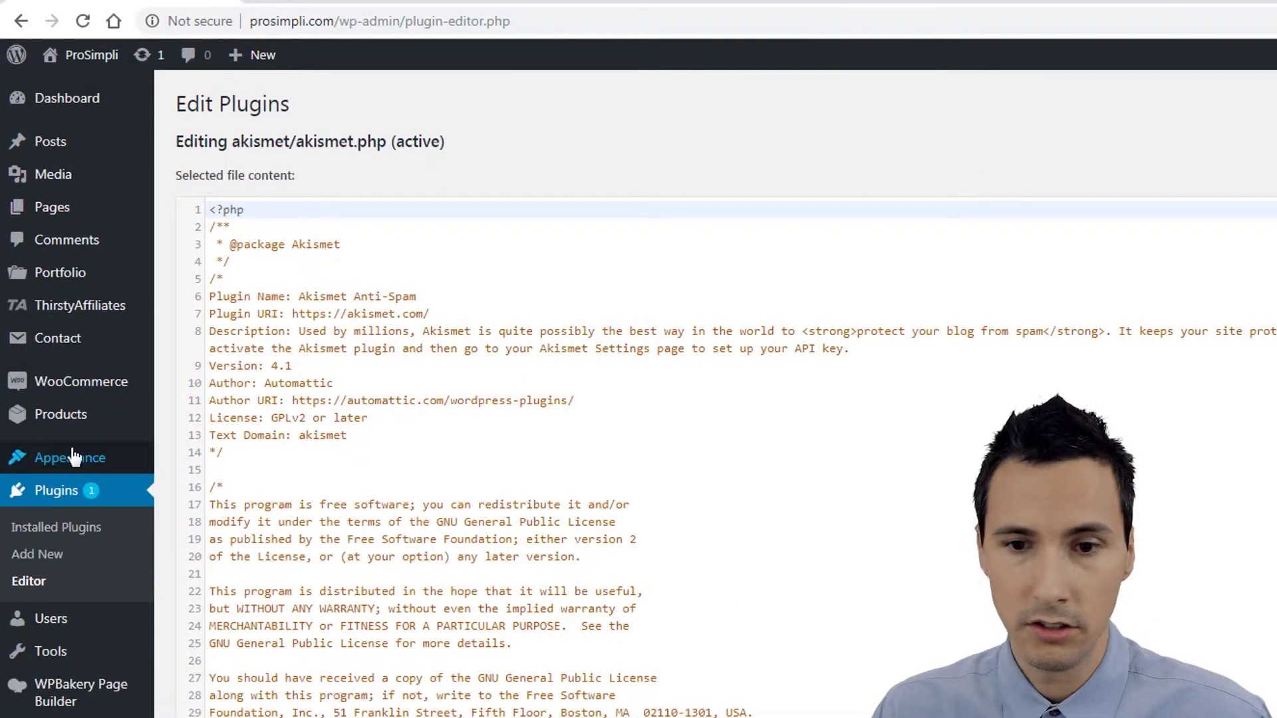
Paste the push_to_datalayer block after line 663 of the theme's functions.php in the theme editor
{"action": "mouse_move", "coordinate": [73, 458]}
{"action": "left_click", "coordinate": [189, 461]}
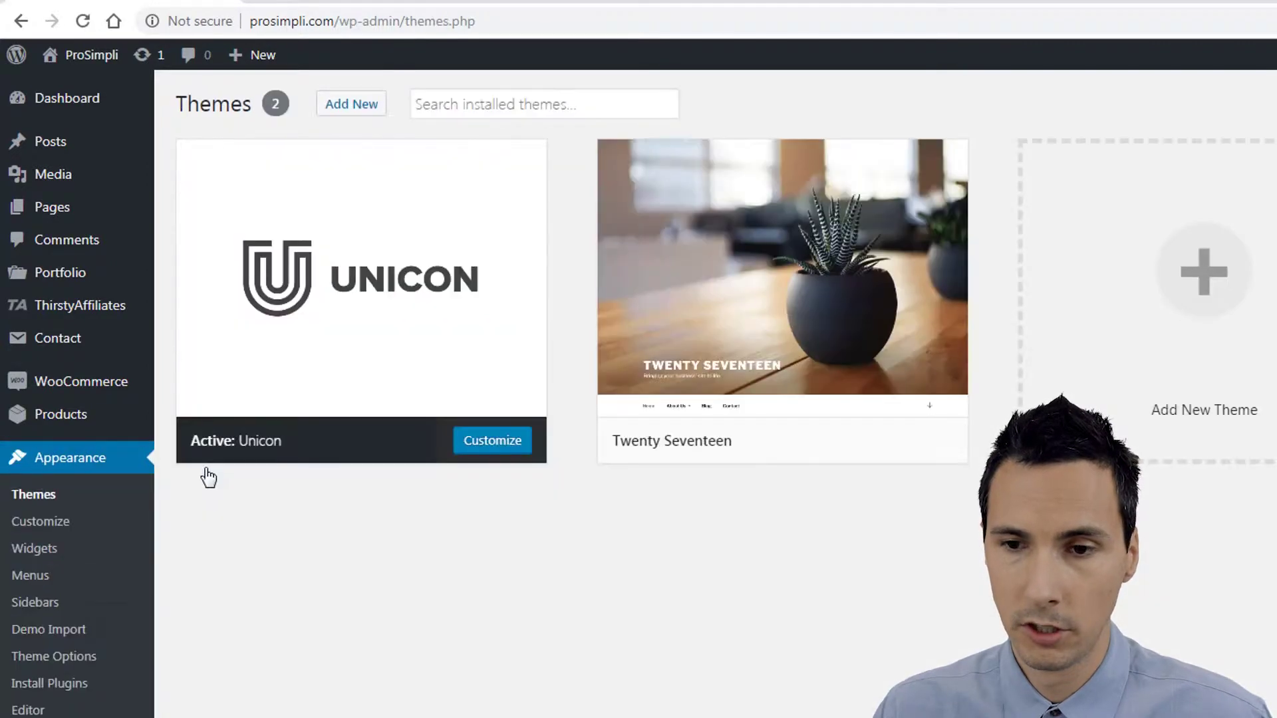
{"action": "left_click", "coordinate": [28, 710]}
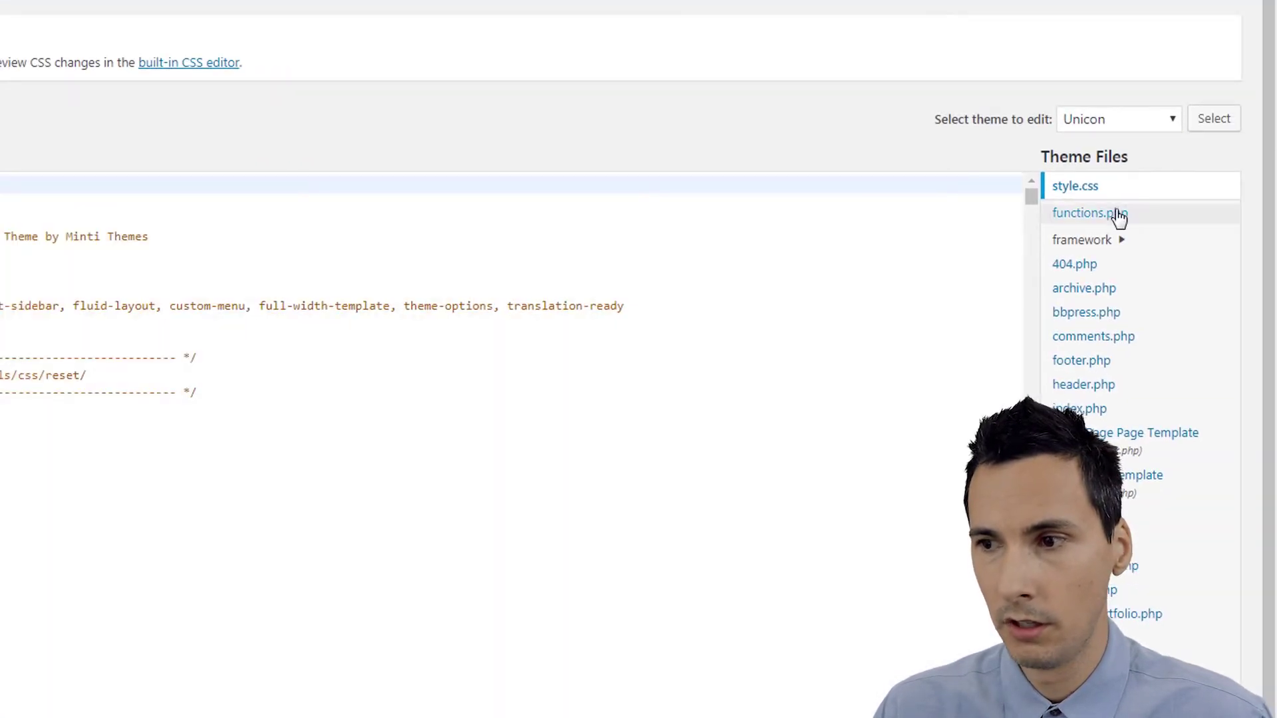
{"action": "left_click", "coordinate": [1090, 213]}
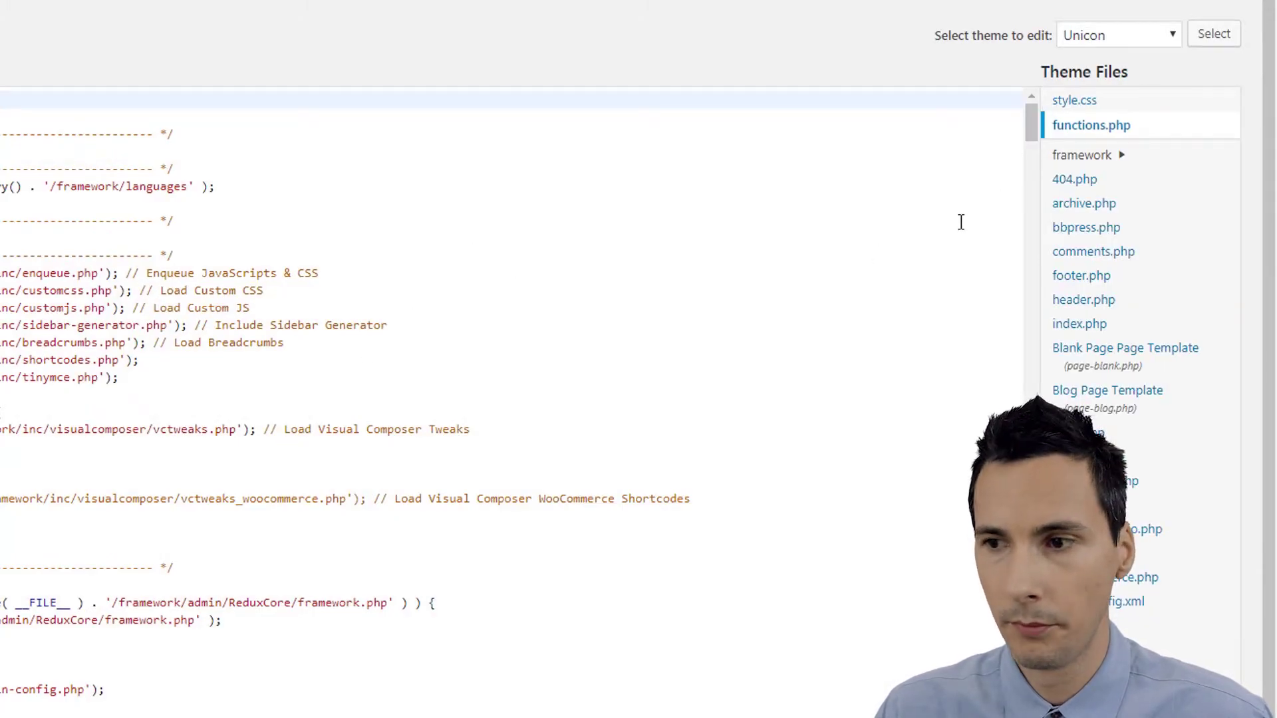
{"action": "left_click_drag", "start_coordinate": [1032, 124], "coordinate": [1018, 545]}
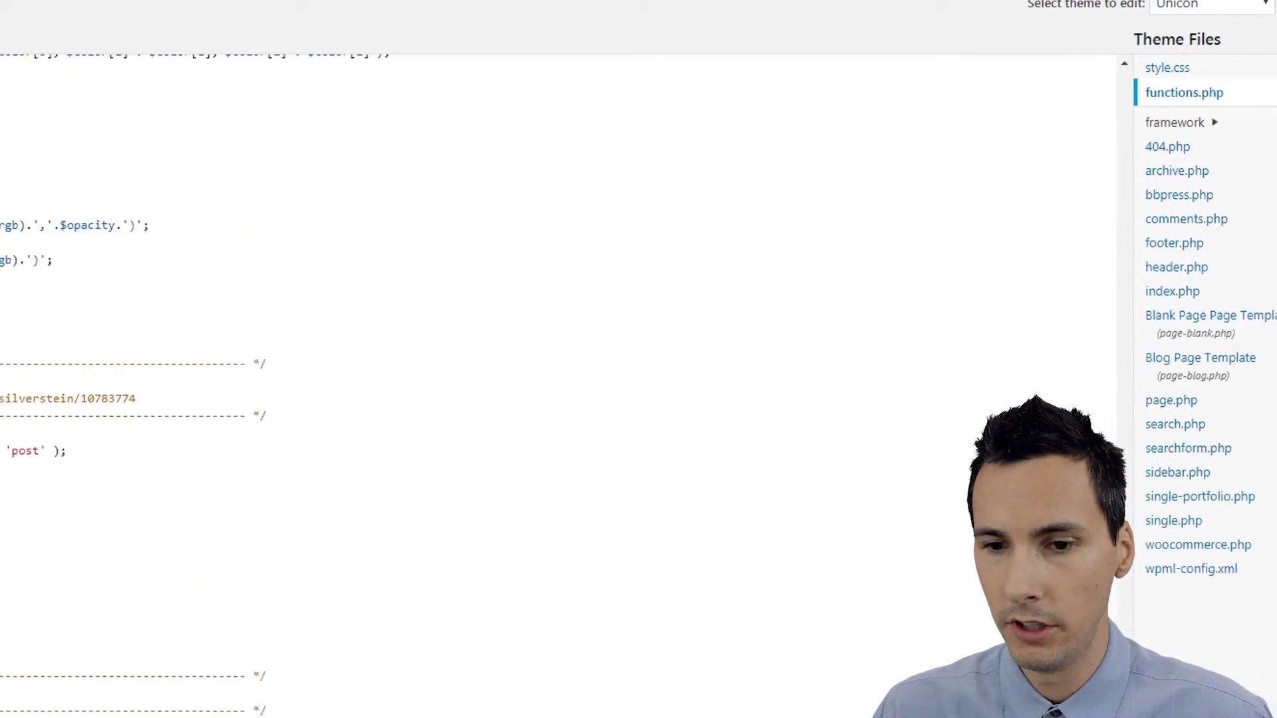
{"action": "left_click", "coordinate": [102, 512]}
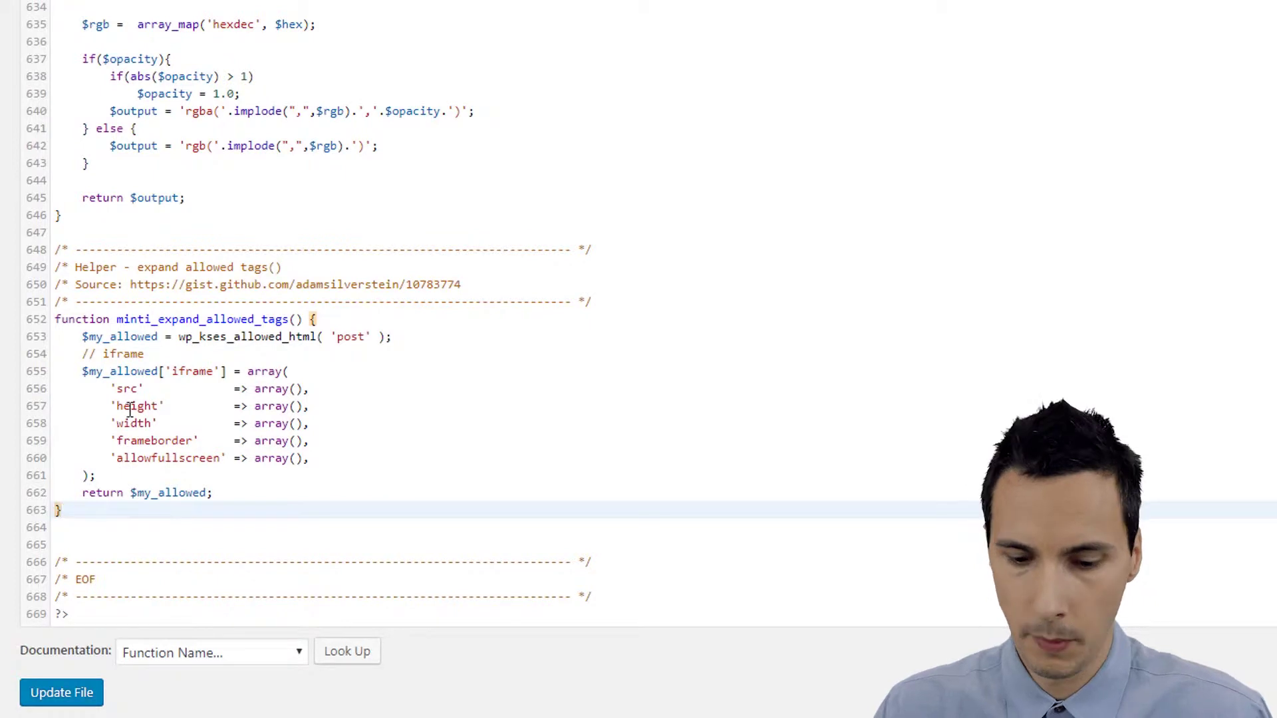
{"action": "key", "text": "Return"}
{"action": "key", "text": "Return"}
{"action": "key", "text": "ctrl+v"}
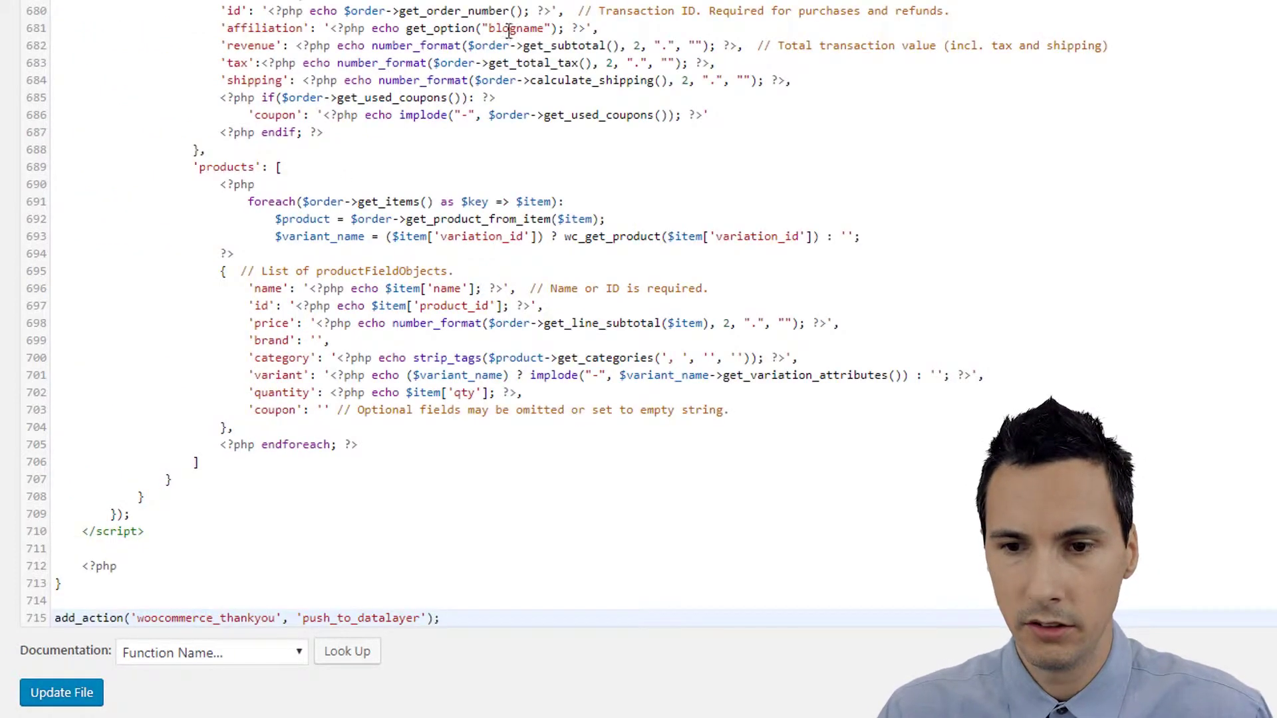
{"action": "scroll", "coordinate": [303, 347], "scroll_direction": "up", "scroll_amount": 6}
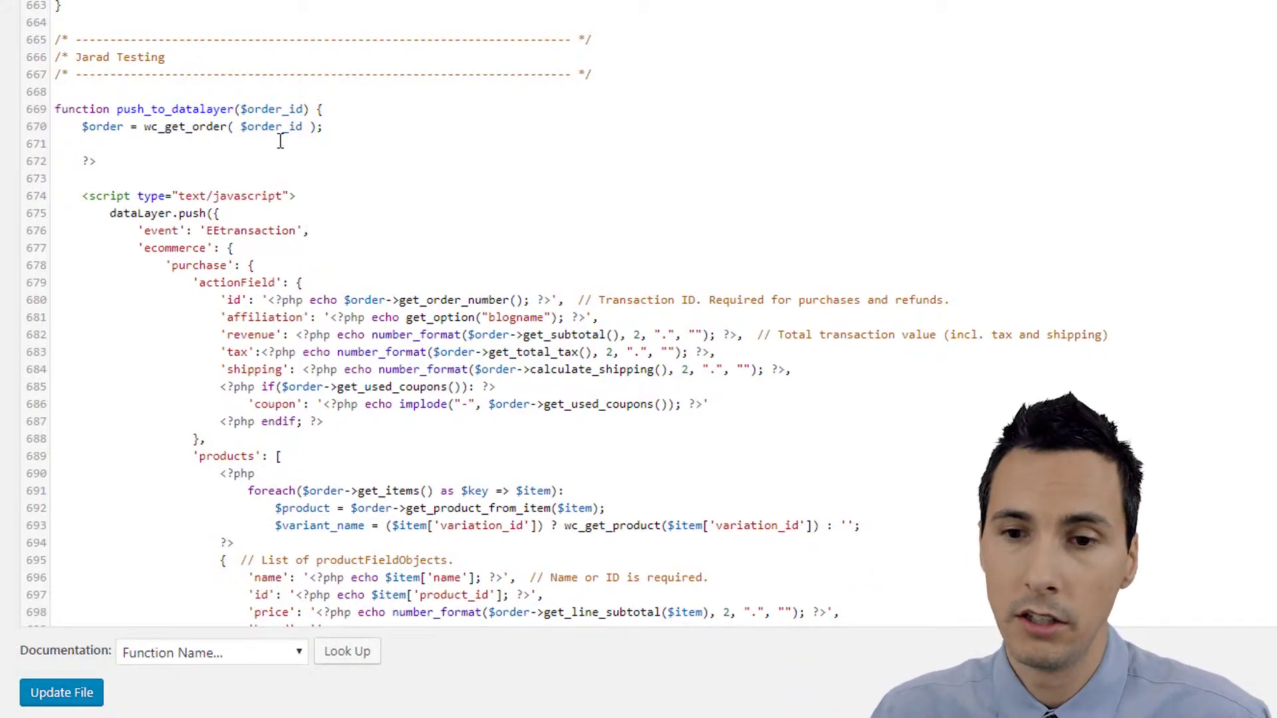
Point out that $order_id is passed to wc_get_order to load $order on line 670
{"action": "double_click", "coordinate": [286, 109]}
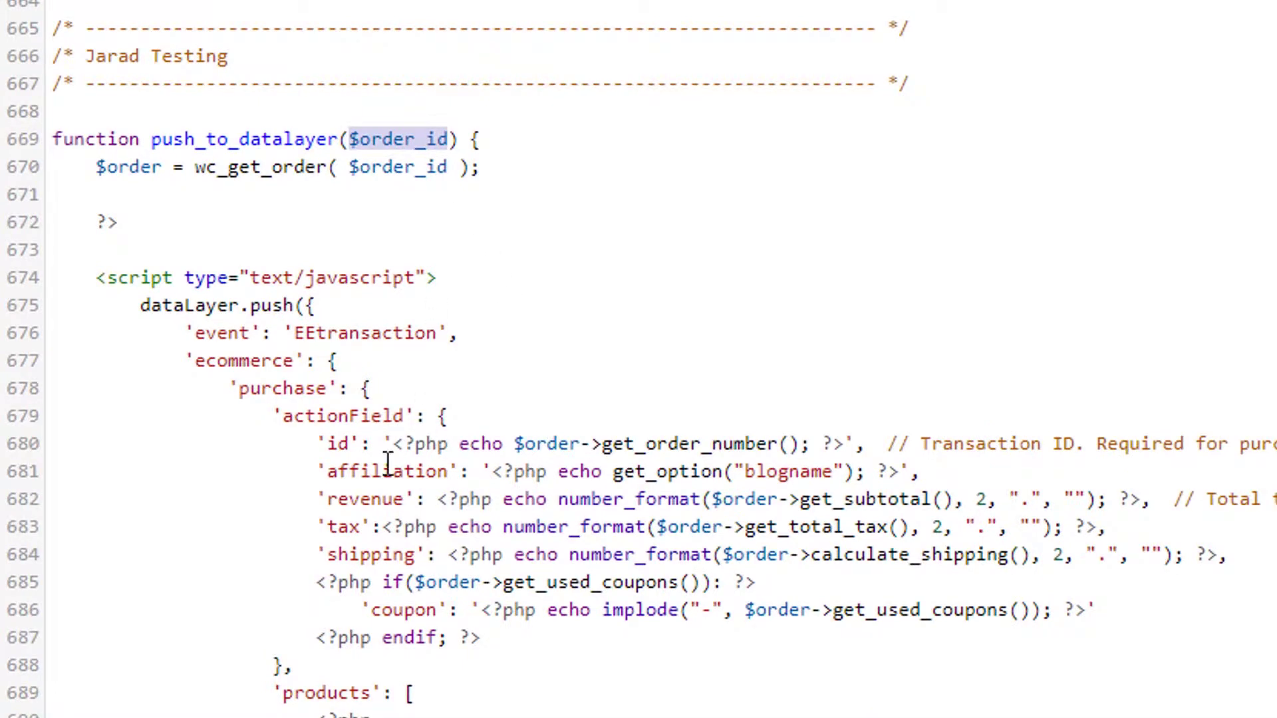
{"action": "double_click", "coordinate": [409, 167]}
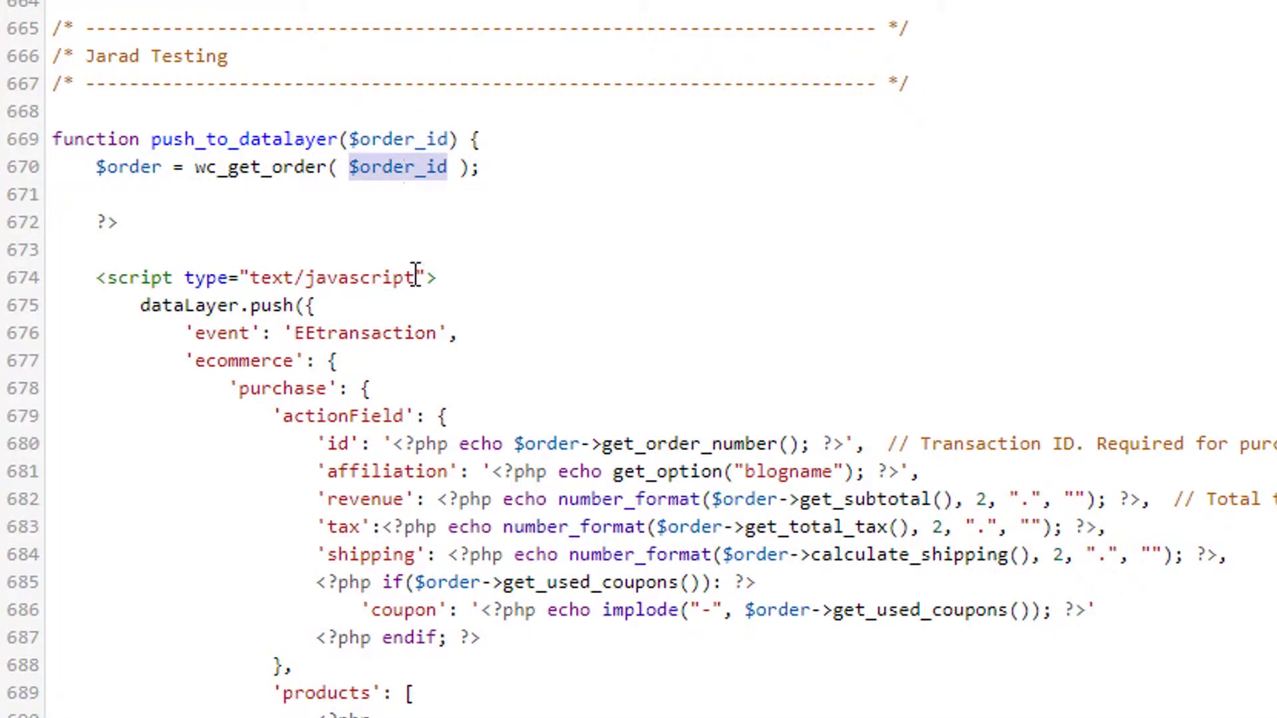
{"action": "double_click", "coordinate": [313, 167]}
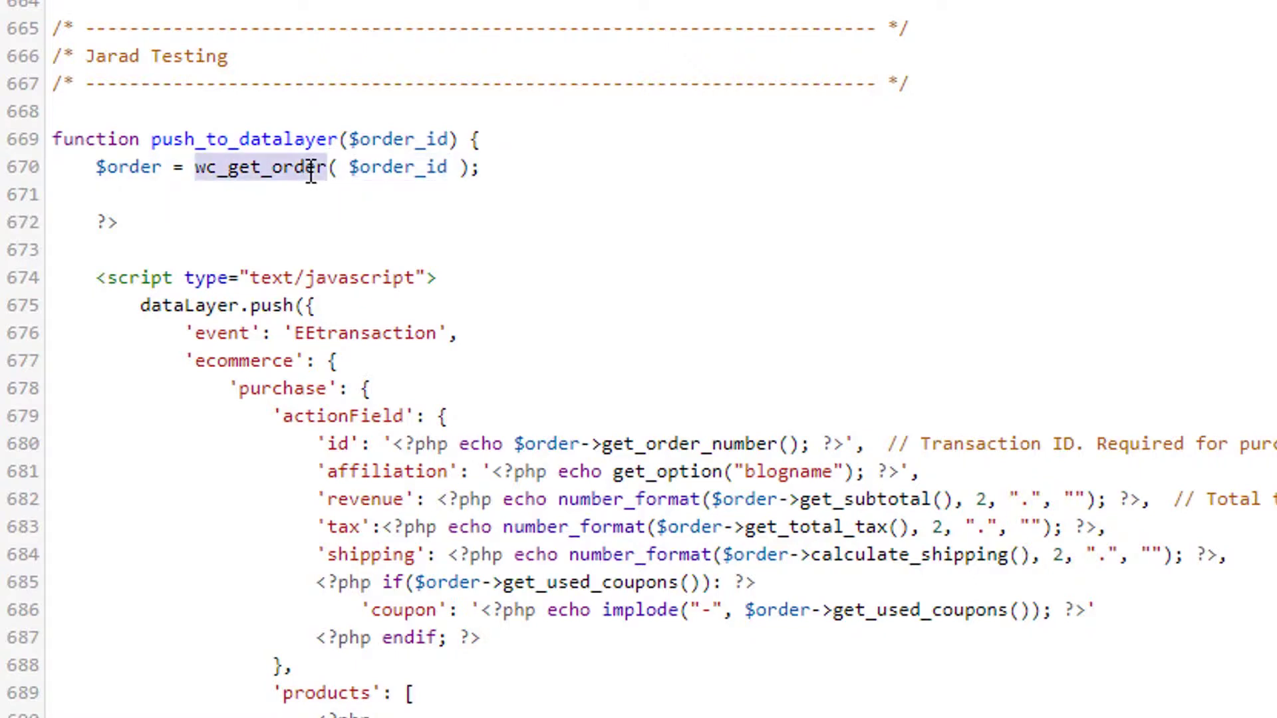
{"action": "left_click_drag", "start_coordinate": [449, 167], "coordinate": [349, 168]}
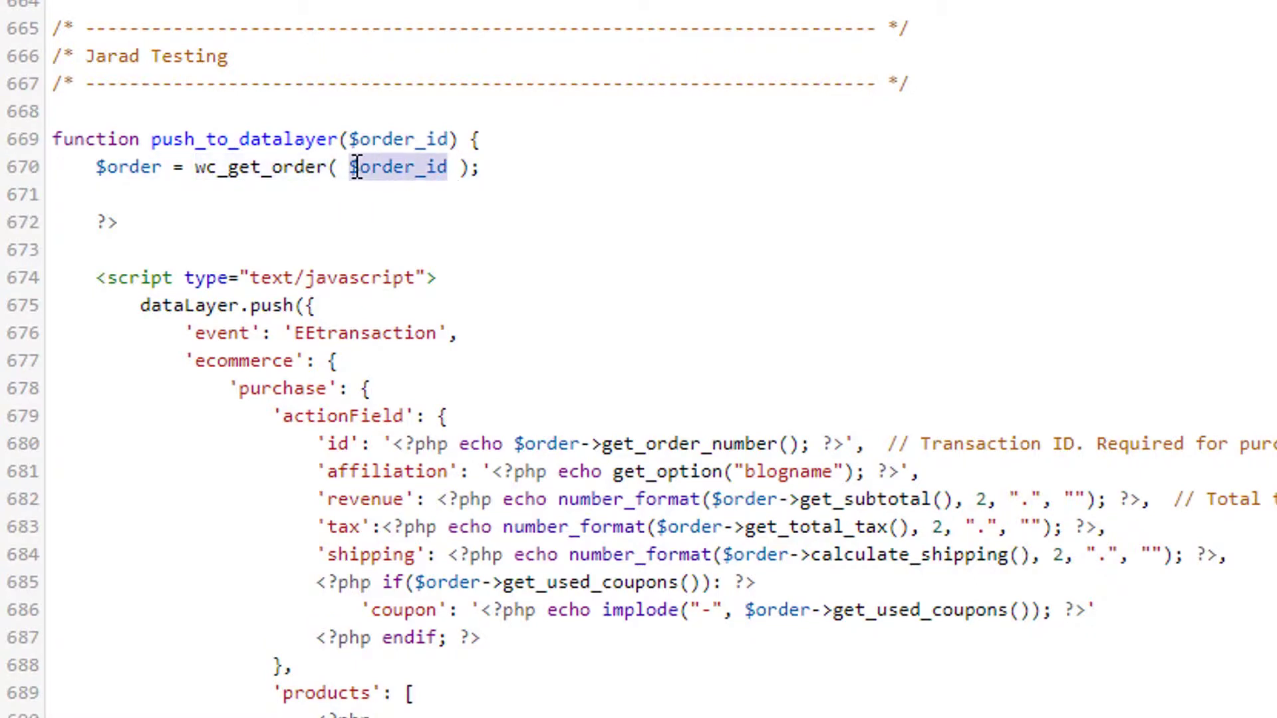
{"action": "double_click", "coordinate": [292, 170]}
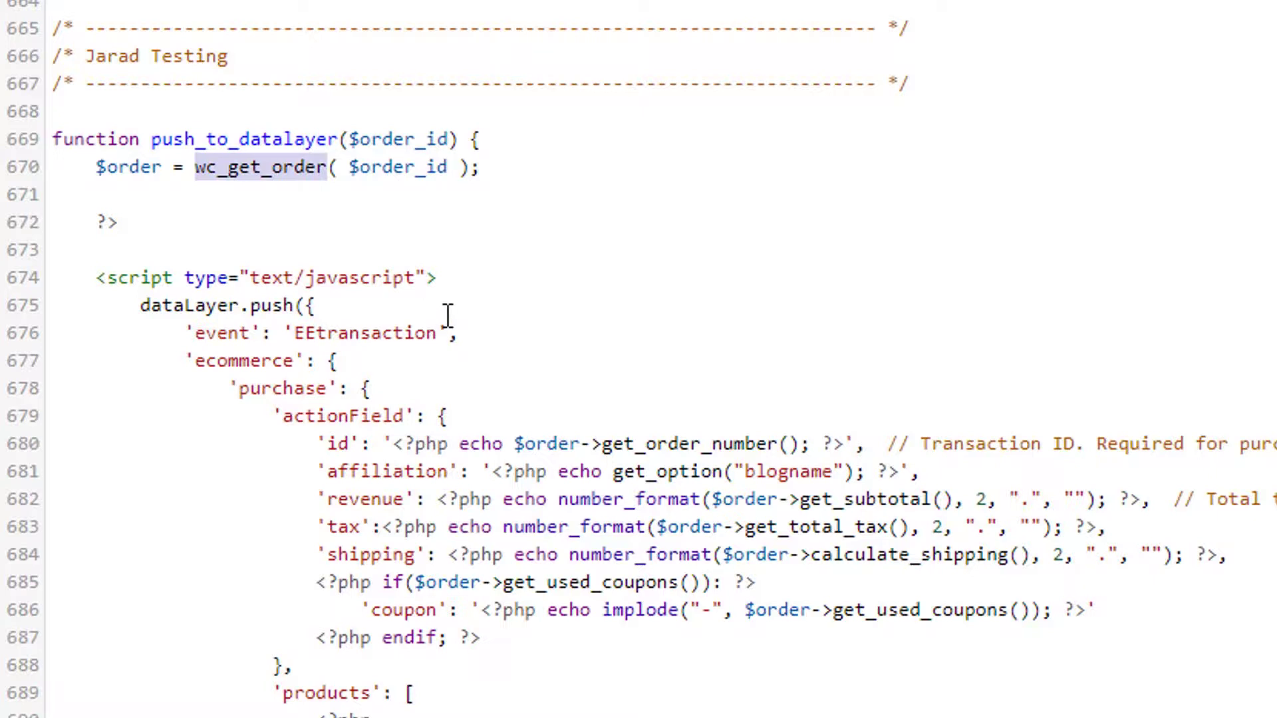
{"action": "left_click", "coordinate": [164, 171]}
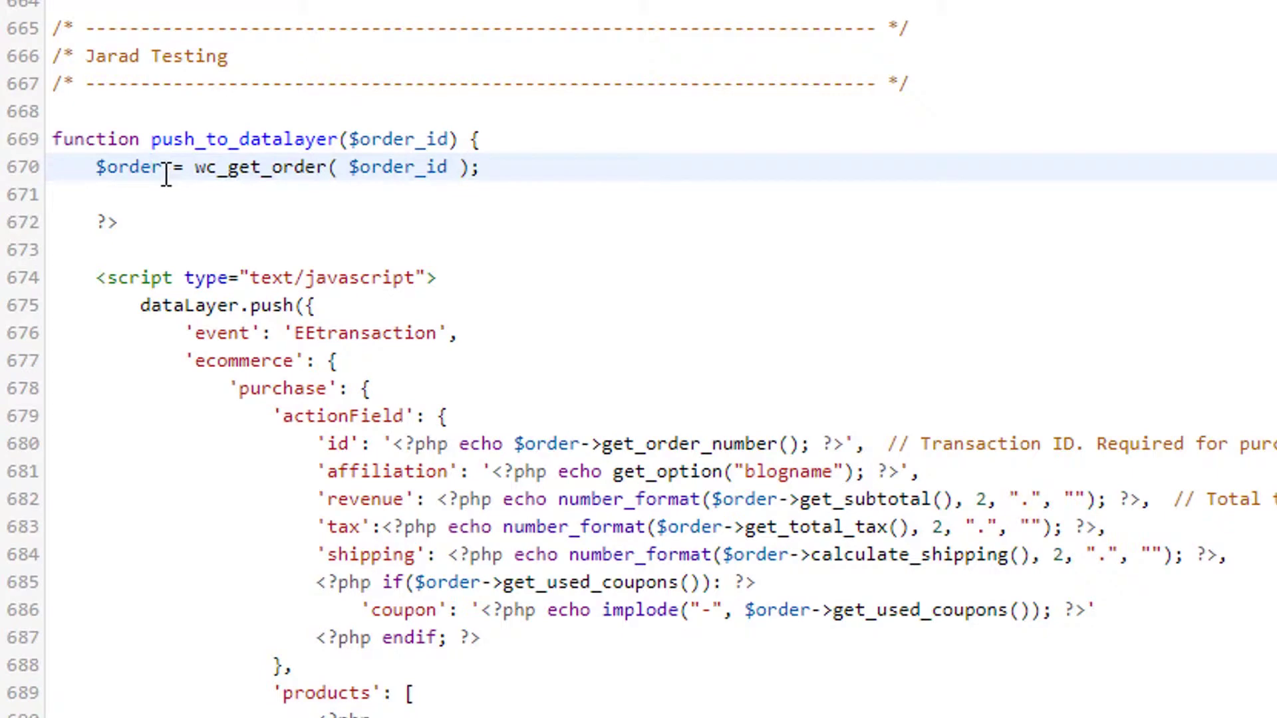
{"action": "left_click_drag", "start_coordinate": [167, 172], "coordinate": [98, 167]}
{"action": "left_click", "coordinate": [171, 193]}
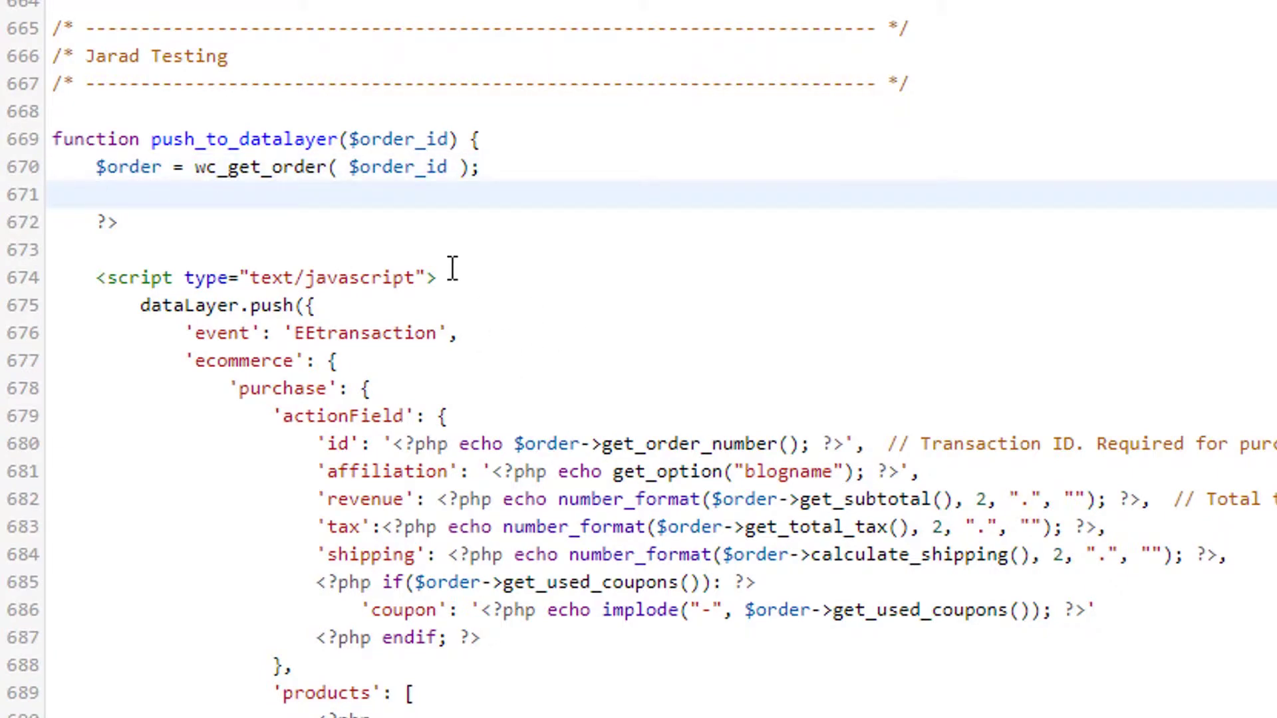
{"action": "scroll", "coordinate": [536, 373], "scroll_direction": "down", "scroll_amount": 2}
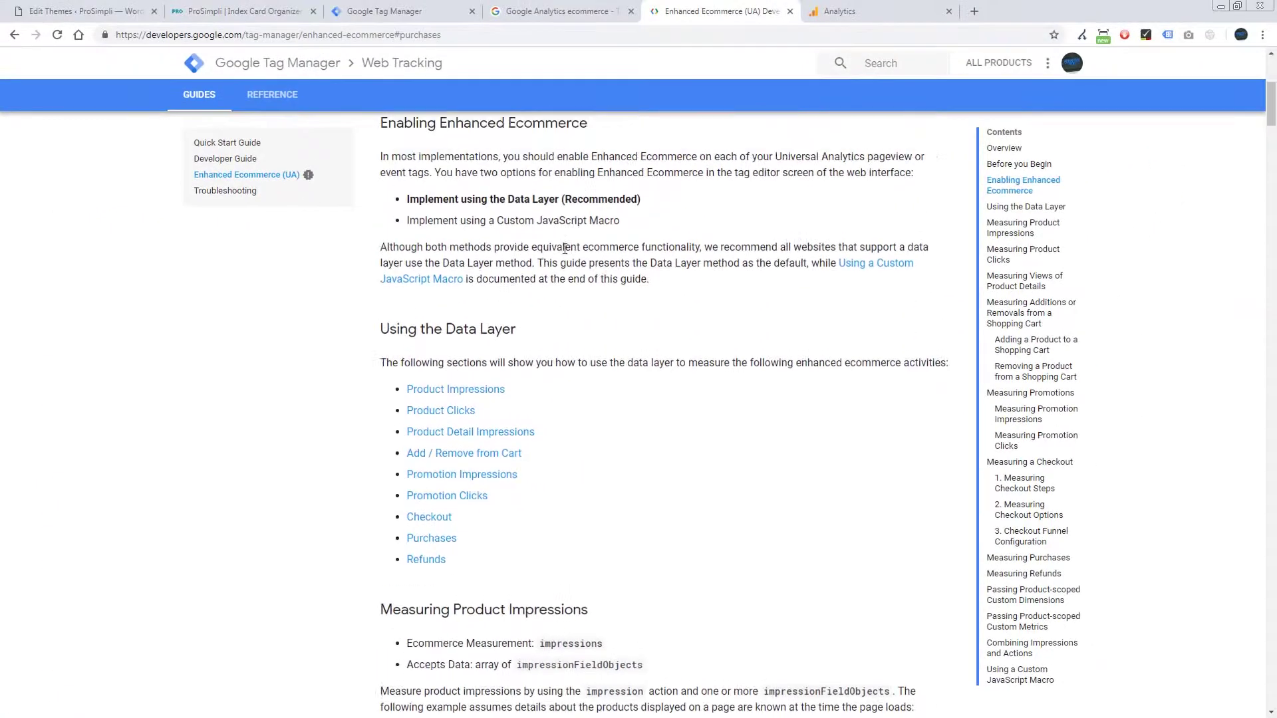
Note the guide's recommended 'Implement using the Data Layer' option
{"action": "scroll", "coordinate": [565, 254], "scroll_direction": "up", "scroll_amount": 5}
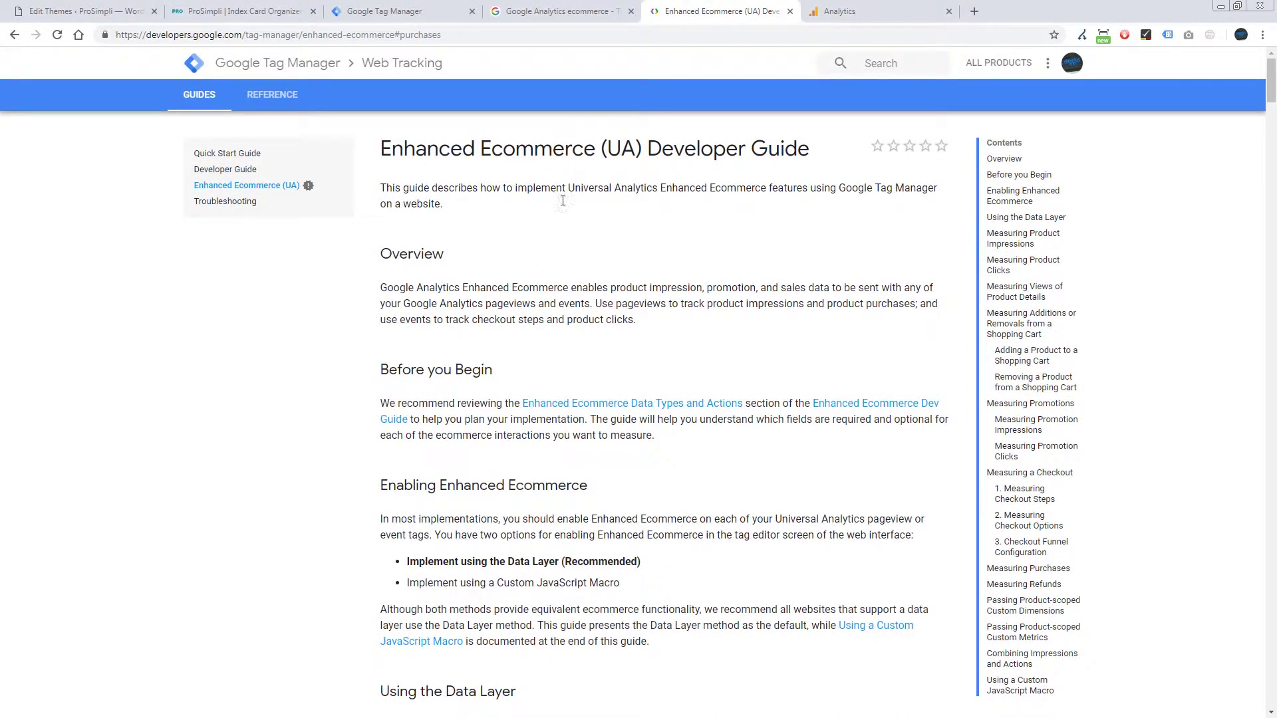
{"action": "scroll", "coordinate": [588, 310], "scroll_direction": "down", "scroll_amount": 4}
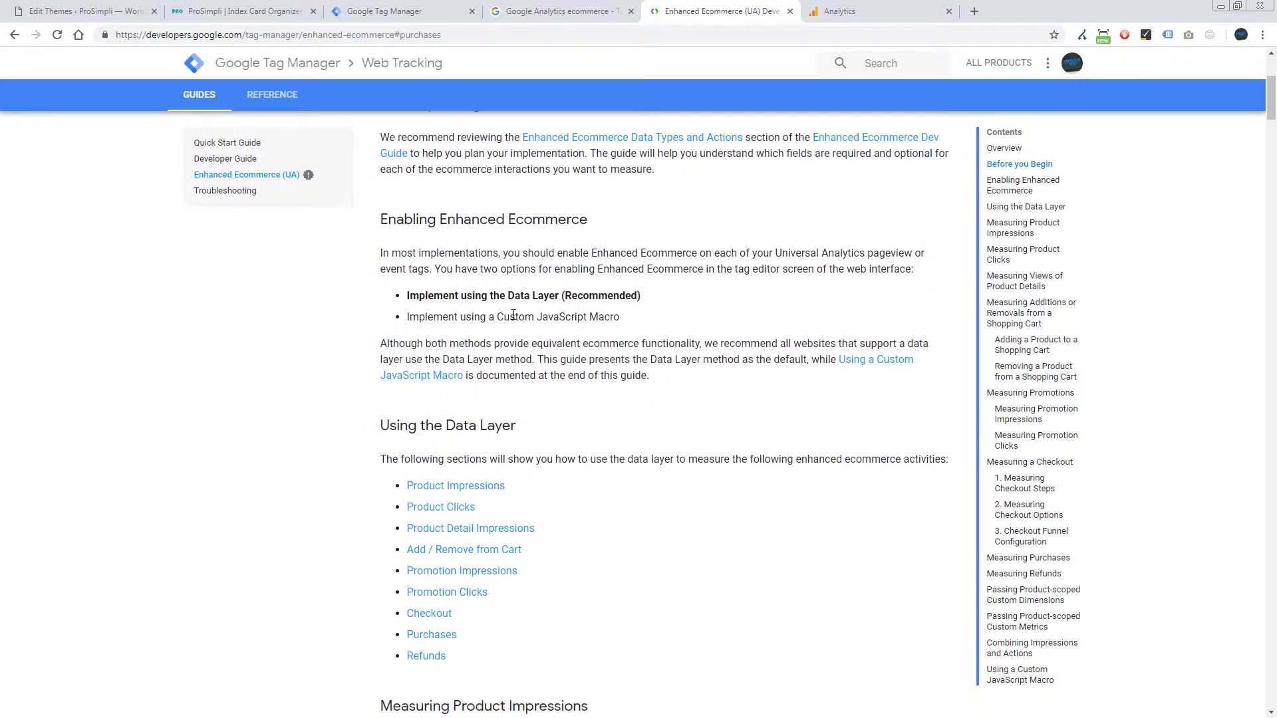
{"action": "left_click_drag", "start_coordinate": [407, 296], "coordinate": [584, 296]}
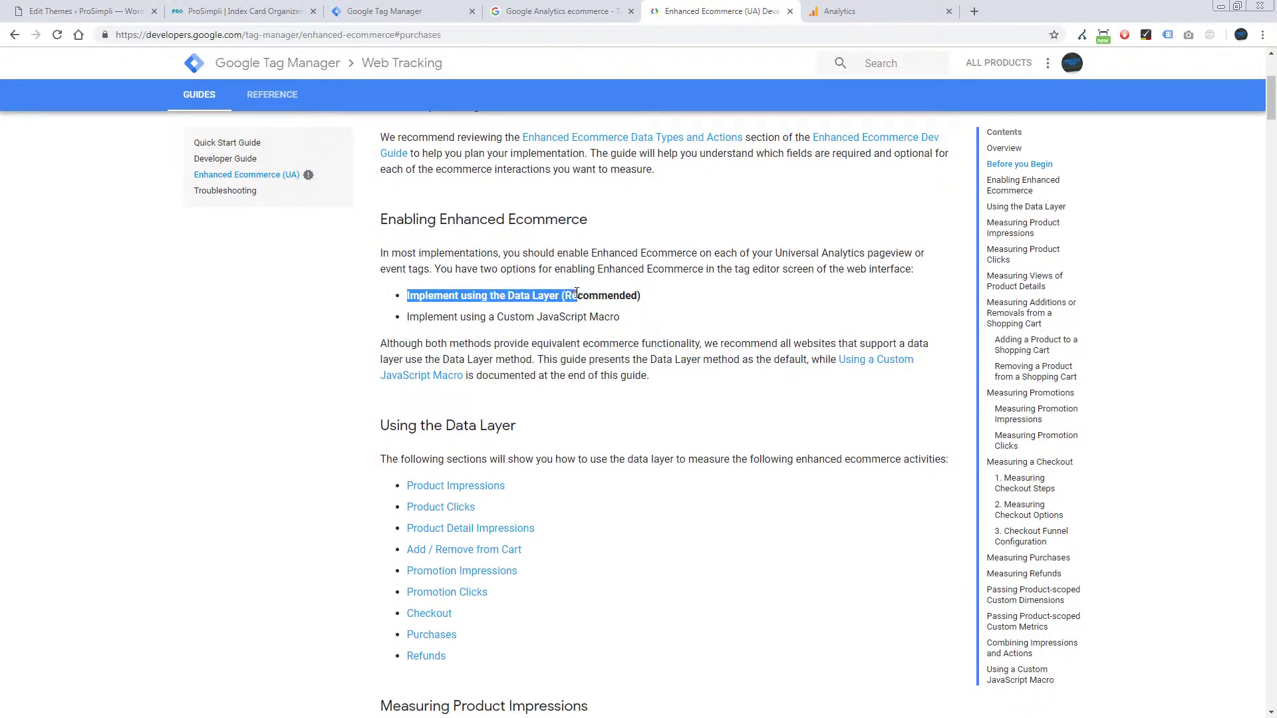
{"action": "left_click", "coordinate": [621, 293]}
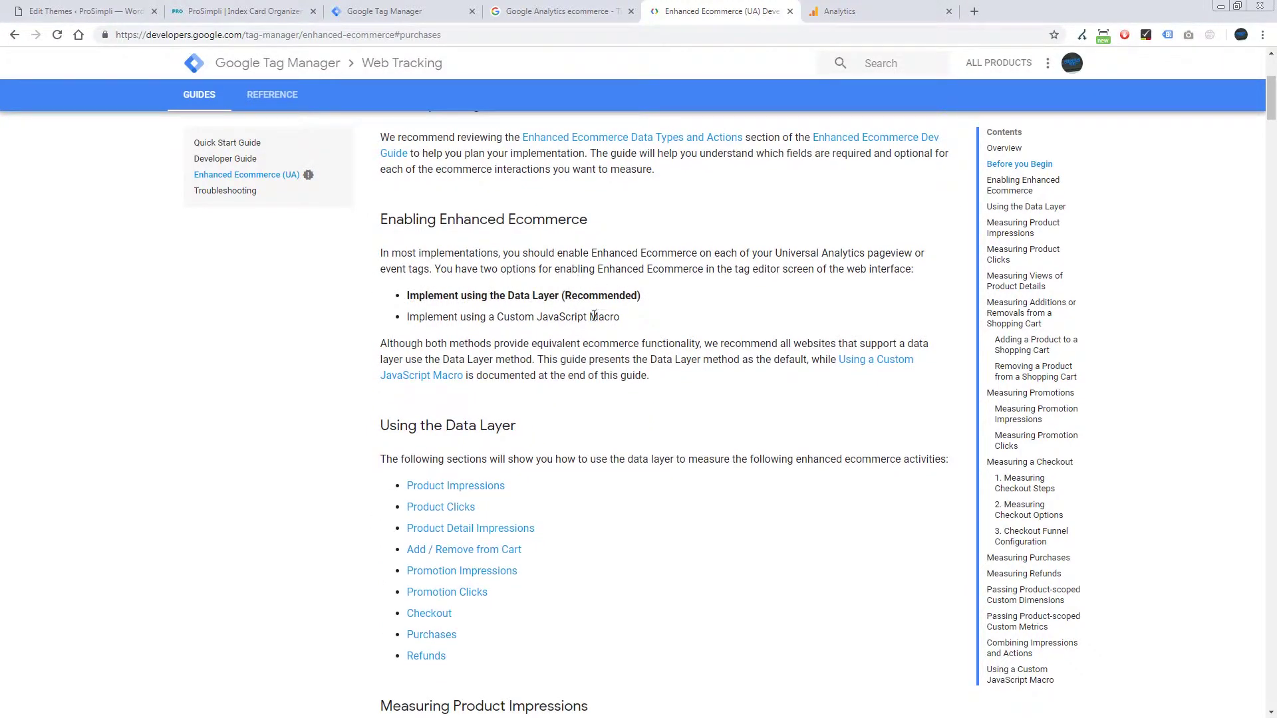
{"action": "double_click", "coordinate": [607, 299]}
{"action": "left_click", "coordinate": [613, 341]}
{"action": "scroll", "coordinate": [613, 341], "scroll_direction": "down", "scroll_amount": 2}
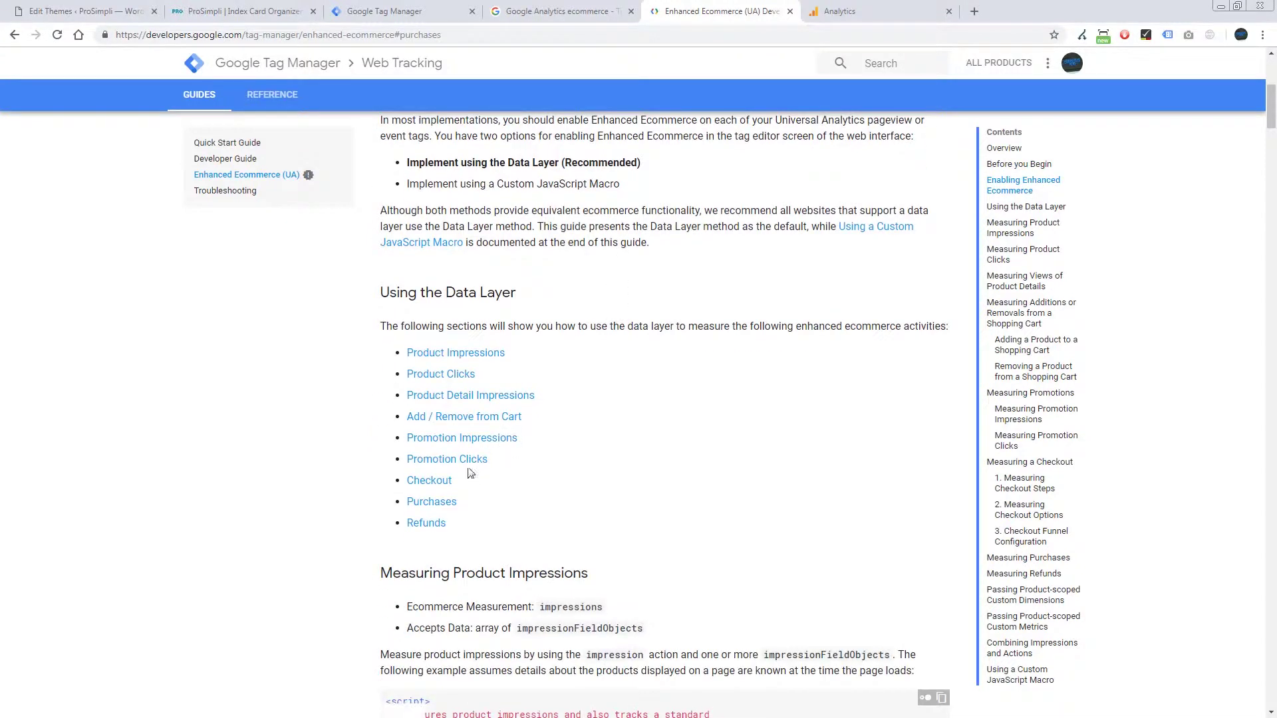
Go to Measuring Purchases and review its dataLayer.push ecommerce example code
{"action": "left_click", "coordinate": [433, 505]}
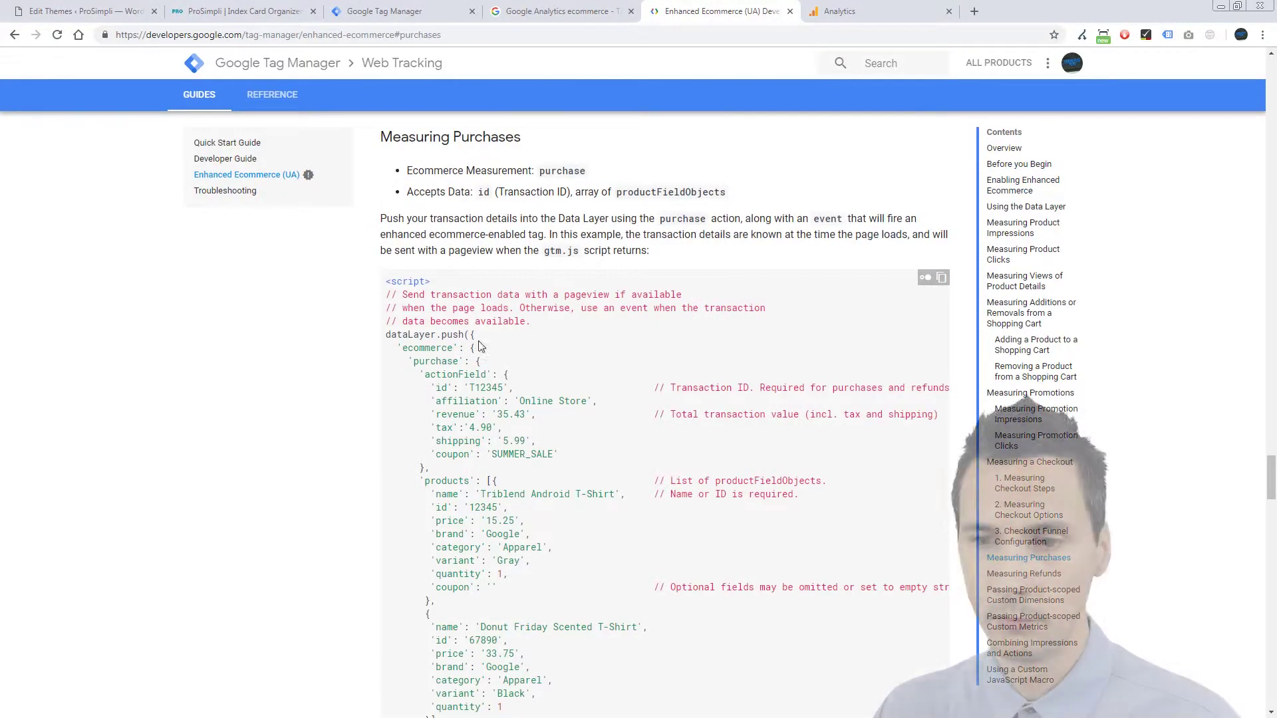
{"action": "scroll", "coordinate": [426, 610], "scroll_direction": "down", "scroll_amount": 2}
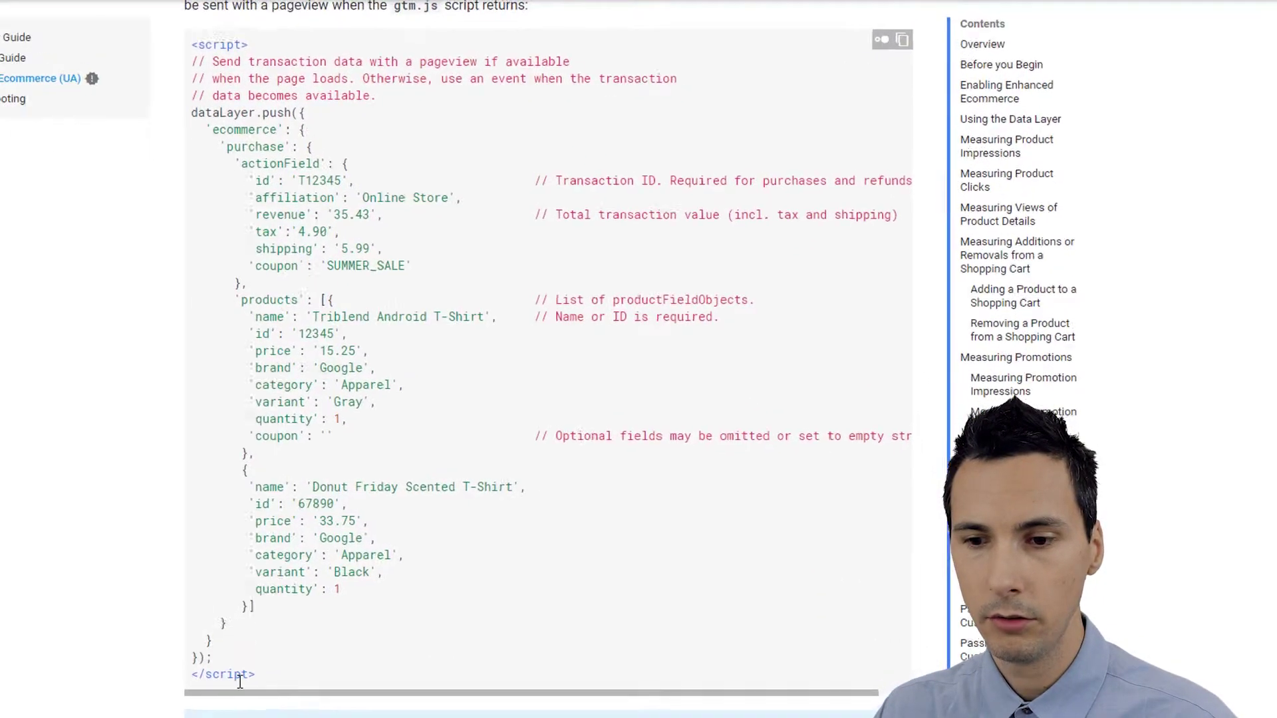
{"action": "left_click_drag", "start_coordinate": [438, 641], "coordinate": [461, 261]}
{"action": "left_click_drag", "start_coordinate": [154, 133], "coordinate": [41, 44]}
{"action": "left_click", "coordinate": [160, 106]}
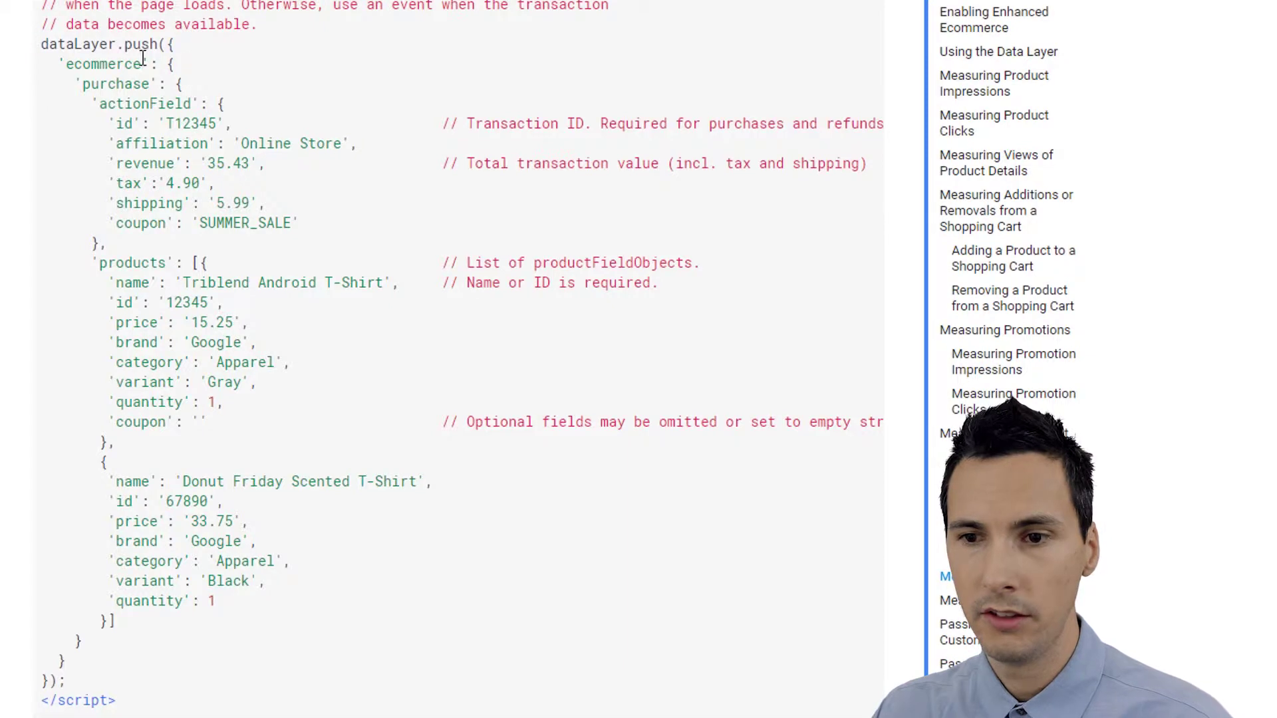
{"action": "double_click", "coordinate": [111, 64]}
{"action": "left_click", "coordinate": [174, 45]}
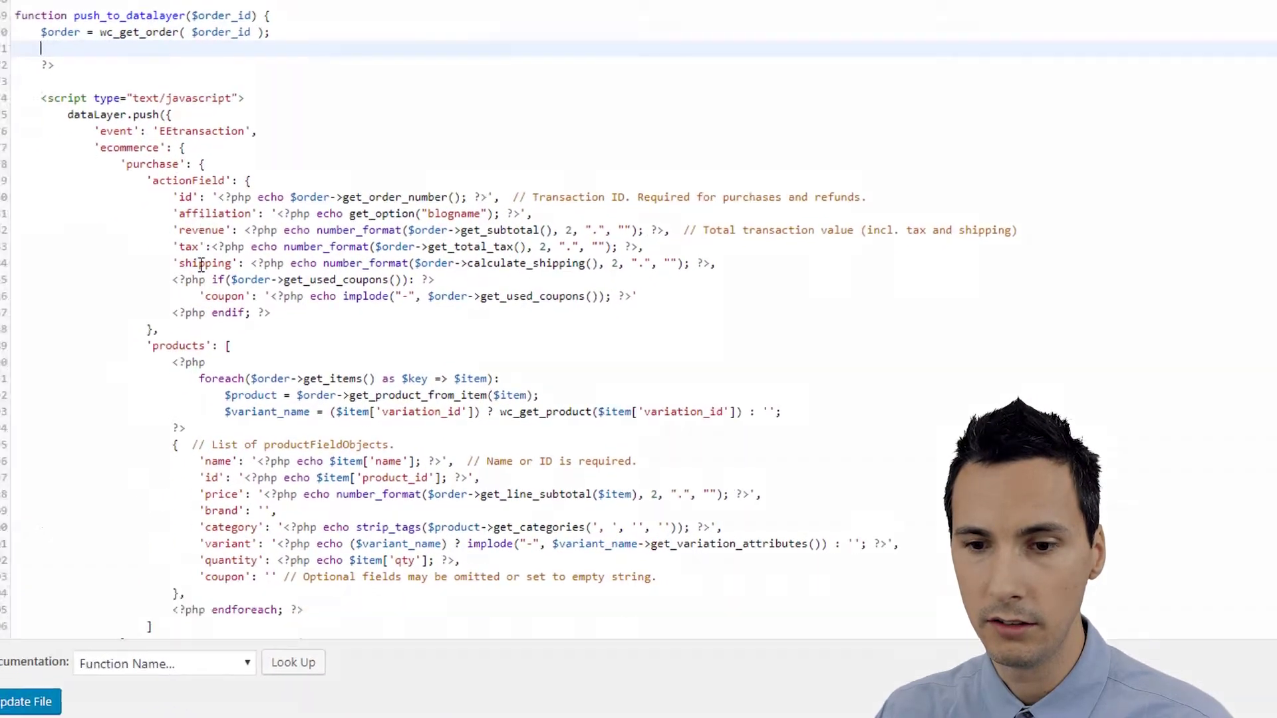
{"action": "double_click", "coordinate": [177, 519]}
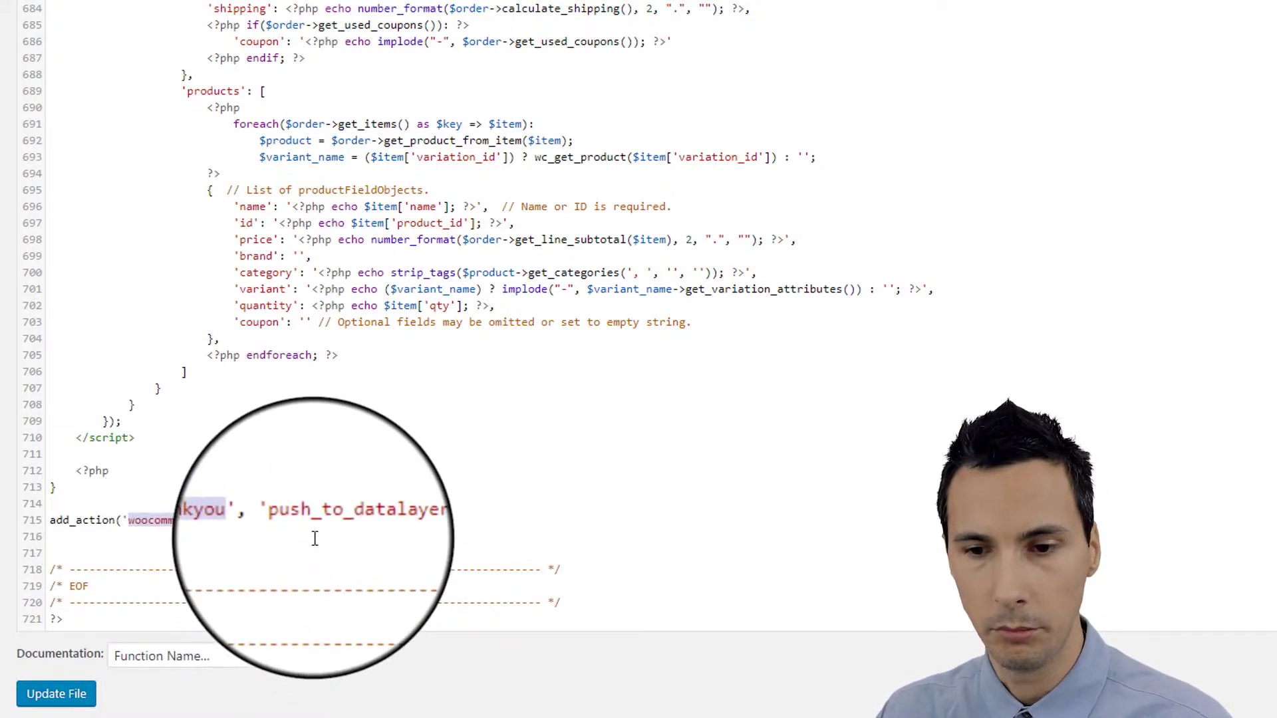
{"action": "left_click", "coordinate": [401, 519]}
{"action": "left_click_drag", "start_coordinate": [400, 519], "coordinate": [286, 520]}
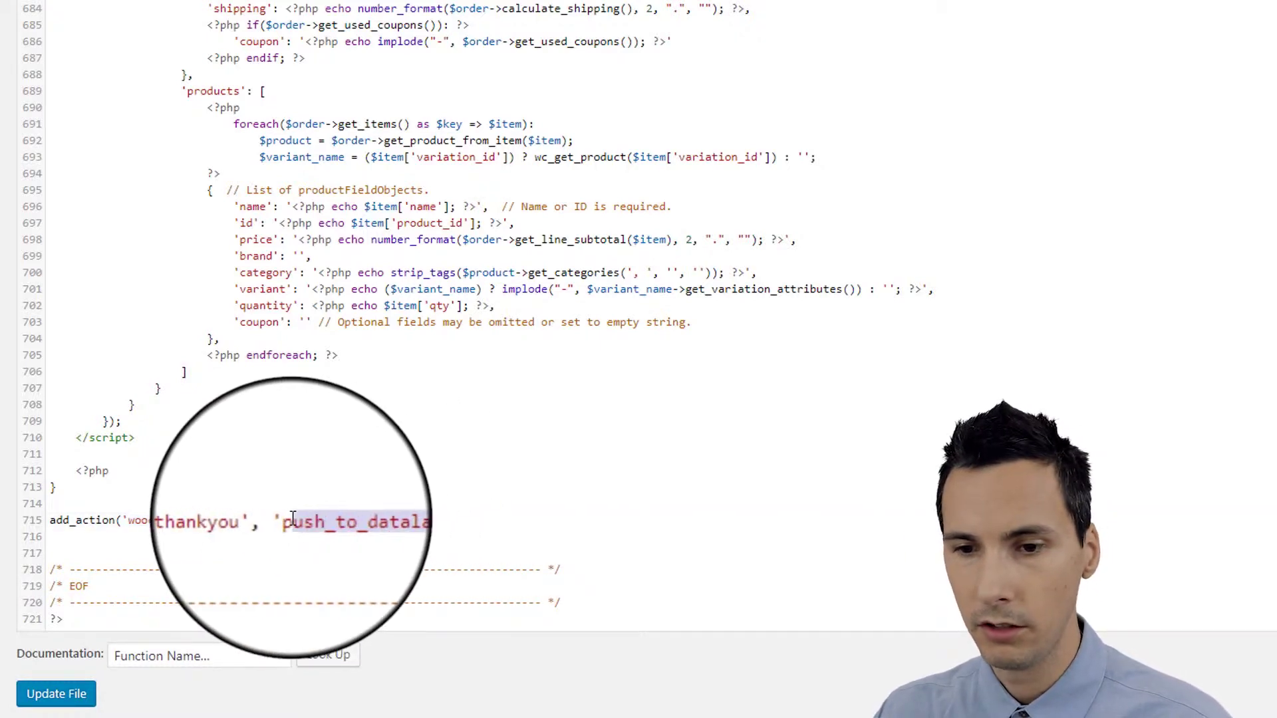
{"action": "scroll", "coordinate": [342, 515], "scroll_direction": "up", "scroll_amount": 11}
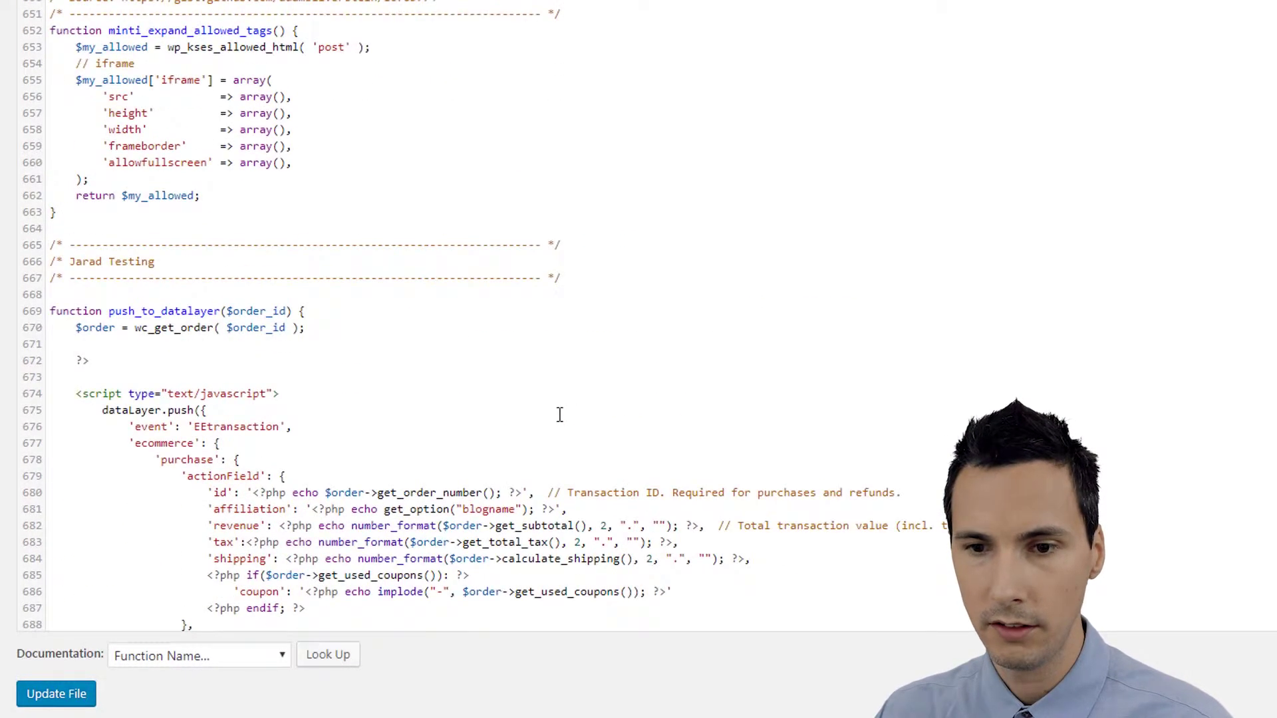
{"action": "double_click", "coordinate": [180, 311]}
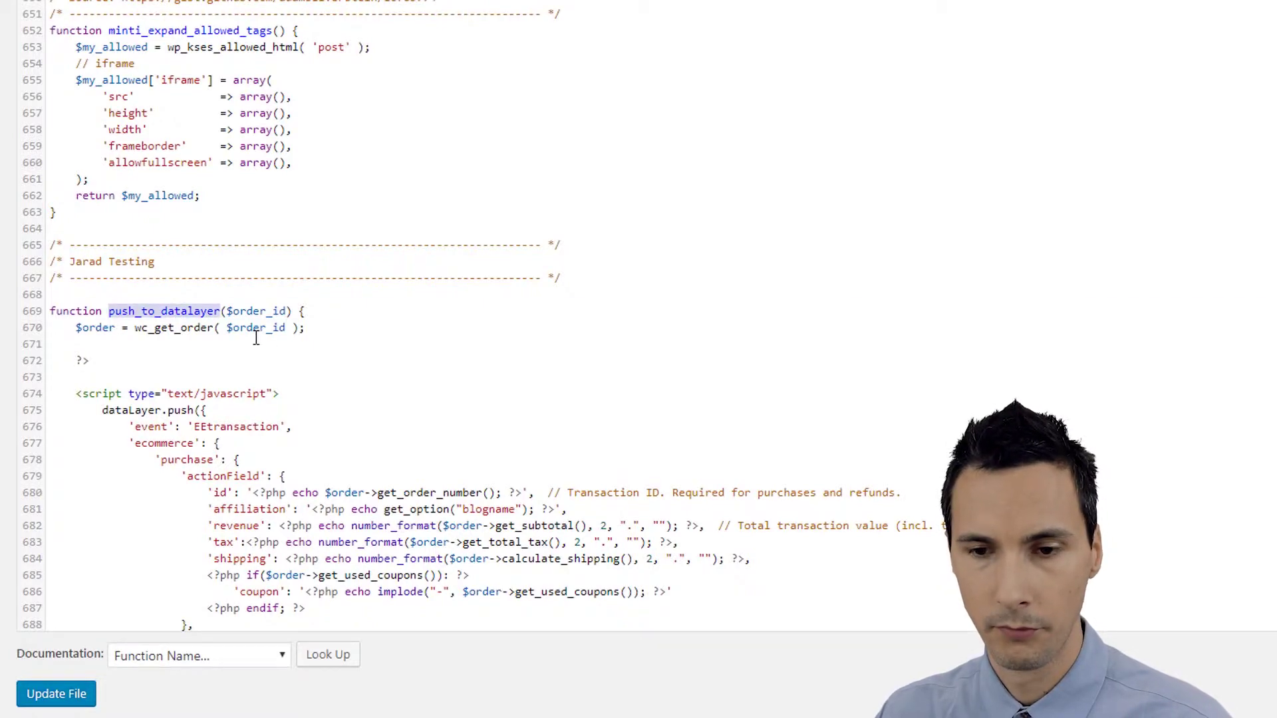
{"action": "scroll", "coordinate": [256, 338], "scroll_direction": "down", "scroll_amount": 11}
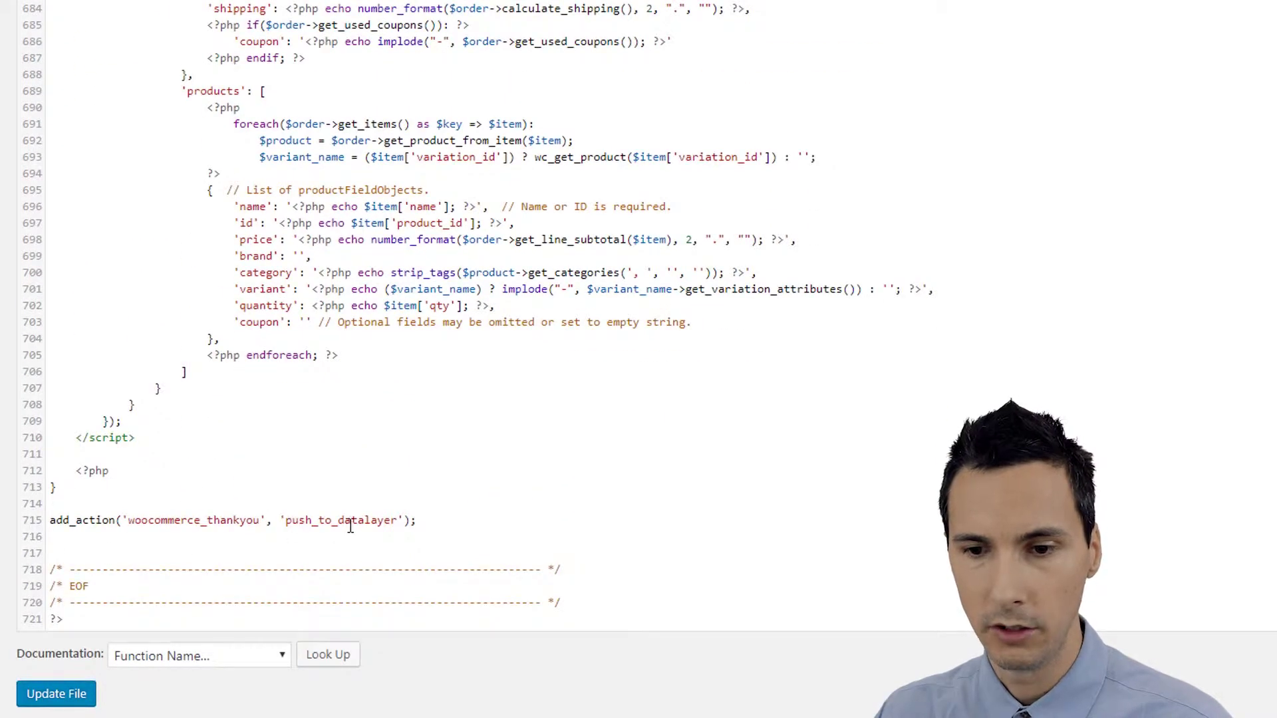
{"action": "double_click", "coordinate": [190, 520]}
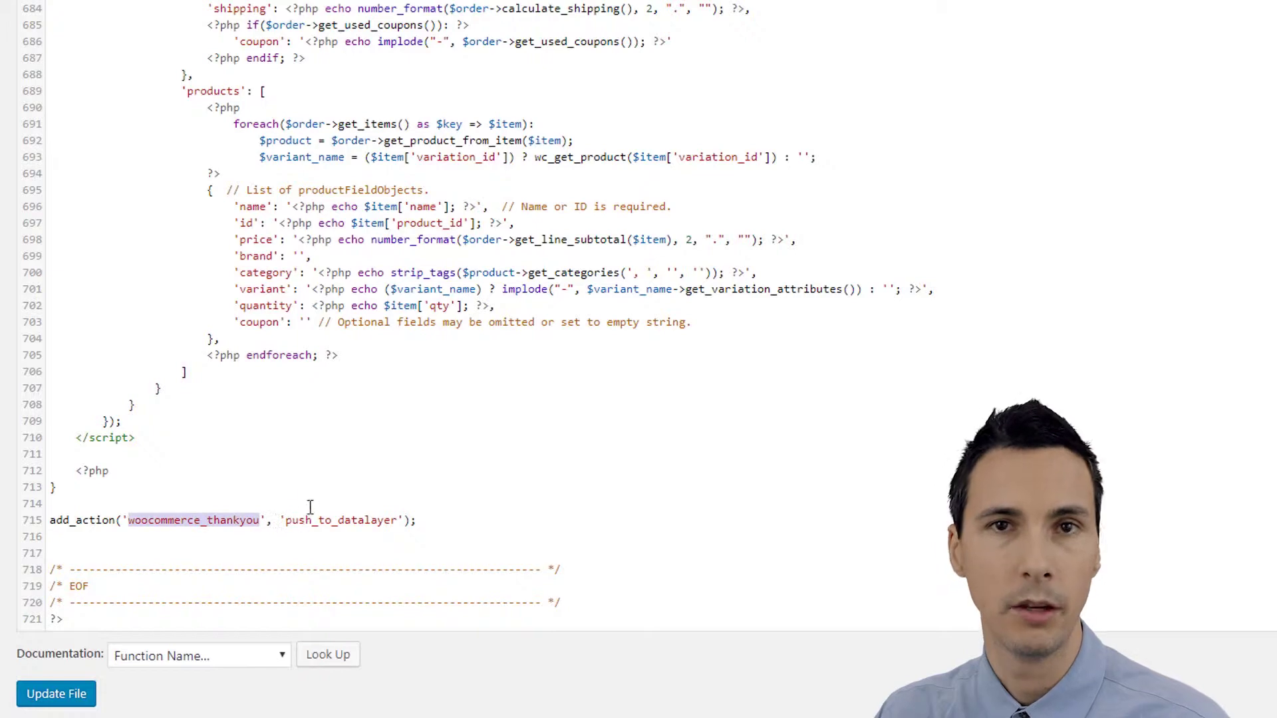
{"action": "scroll", "coordinate": [295, 439], "scroll_direction": "up", "scroll_amount": 9}
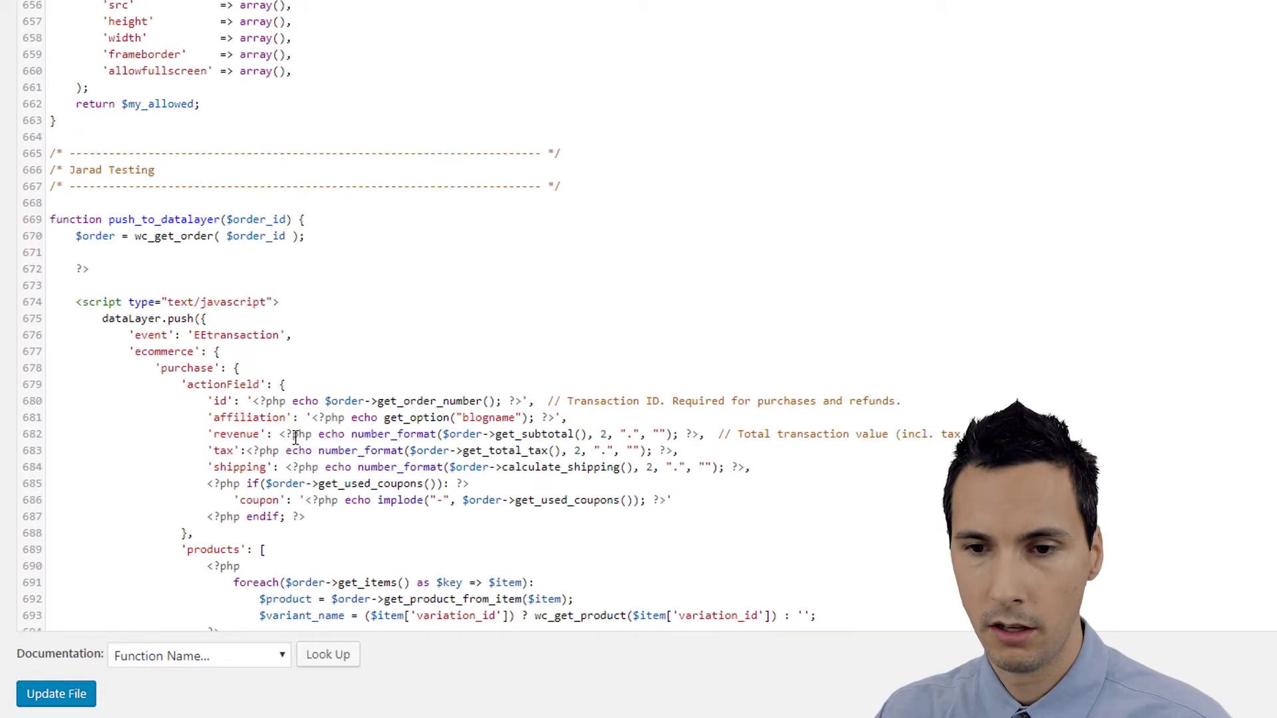
{"action": "scroll", "coordinate": [295, 439], "scroll_direction": "down", "scroll_amount": 2}
{"action": "left_click_drag", "start_coordinate": [79, 210], "coordinate": [246, 346]}
Review the full purchase example script, noting the sample transaction id T12345
{"action": "scroll", "coordinate": [310, 419], "scroll_direction": "down", "scroll_amount": 6}
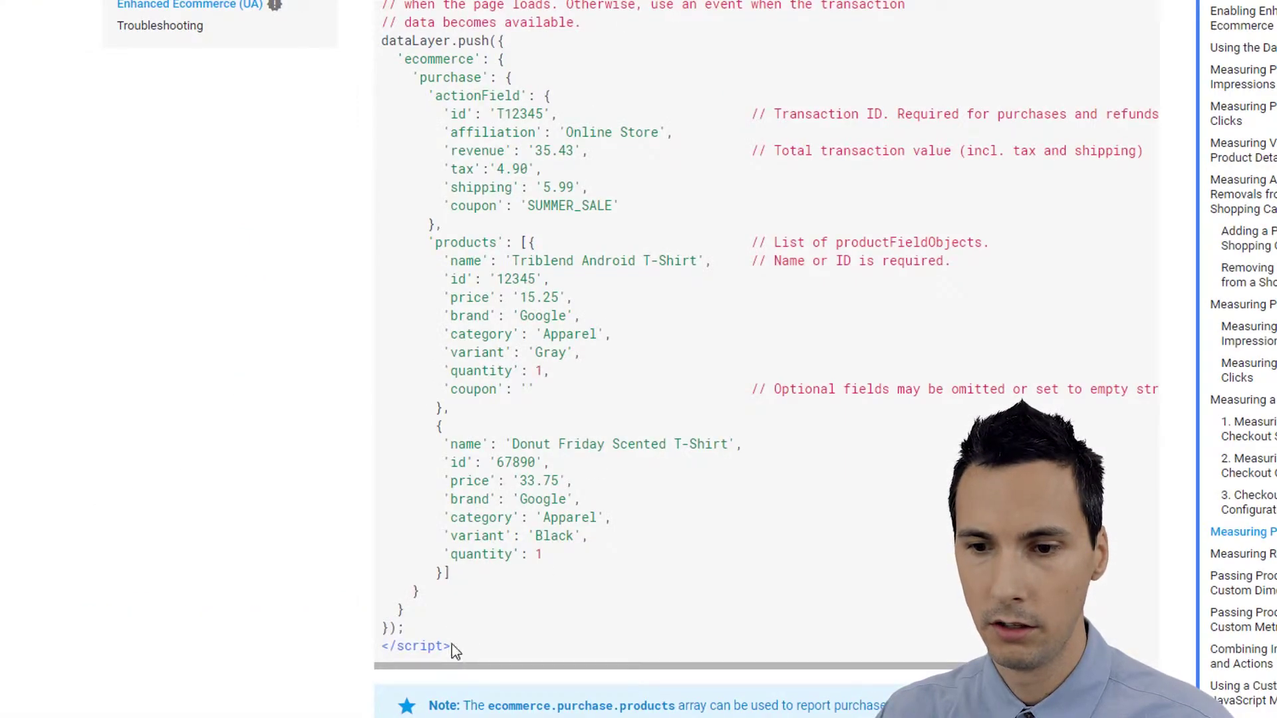
{"action": "left_click_drag", "start_coordinate": [452, 650], "coordinate": [379, 2]}
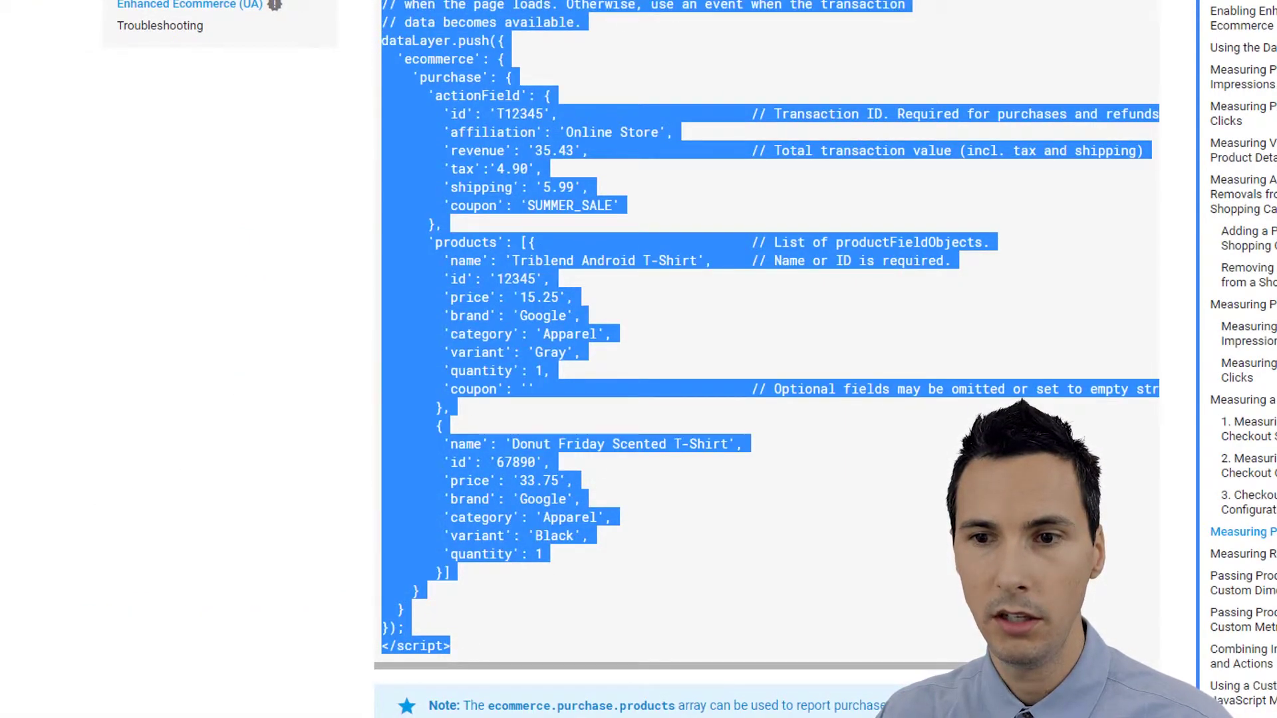
{"action": "scroll", "coordinate": [466, 199], "scroll_direction": "up", "scroll_amount": 3}
{"action": "left_click", "coordinate": [558, 97]}
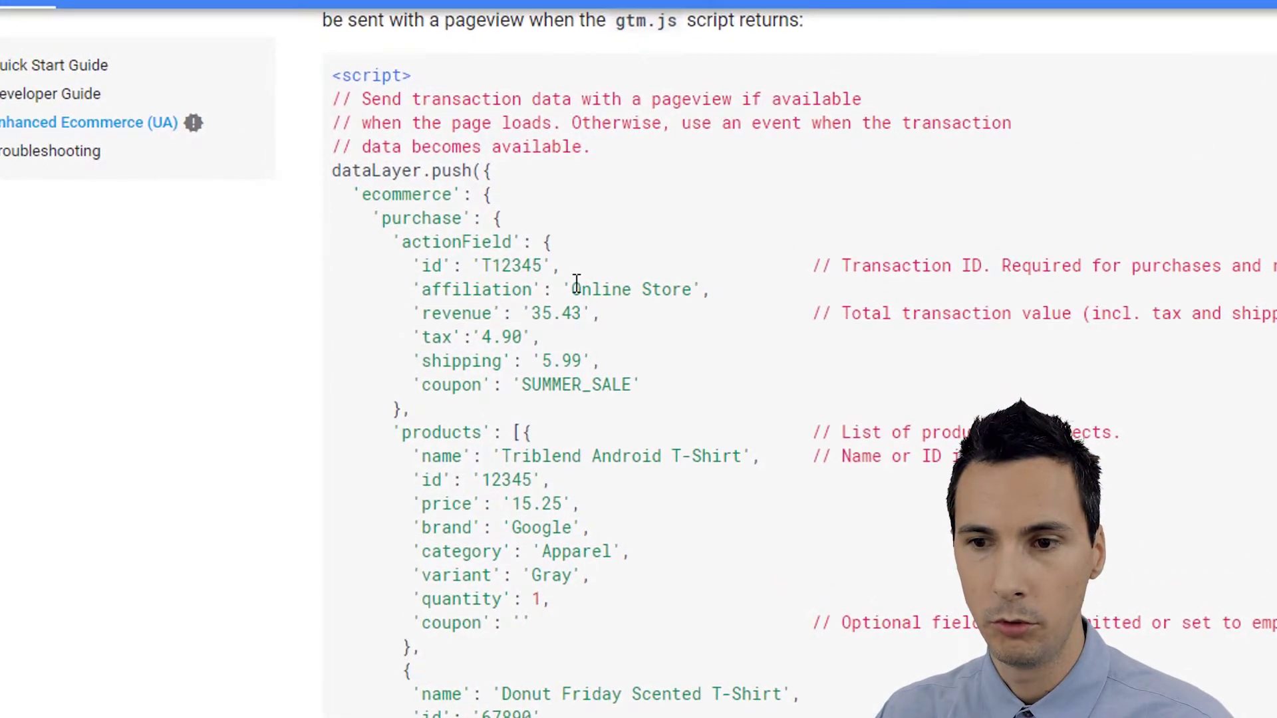
{"action": "left_click_drag", "start_coordinate": [552, 266], "coordinate": [474, 259]}
{"action": "left_click", "coordinate": [493, 266]}
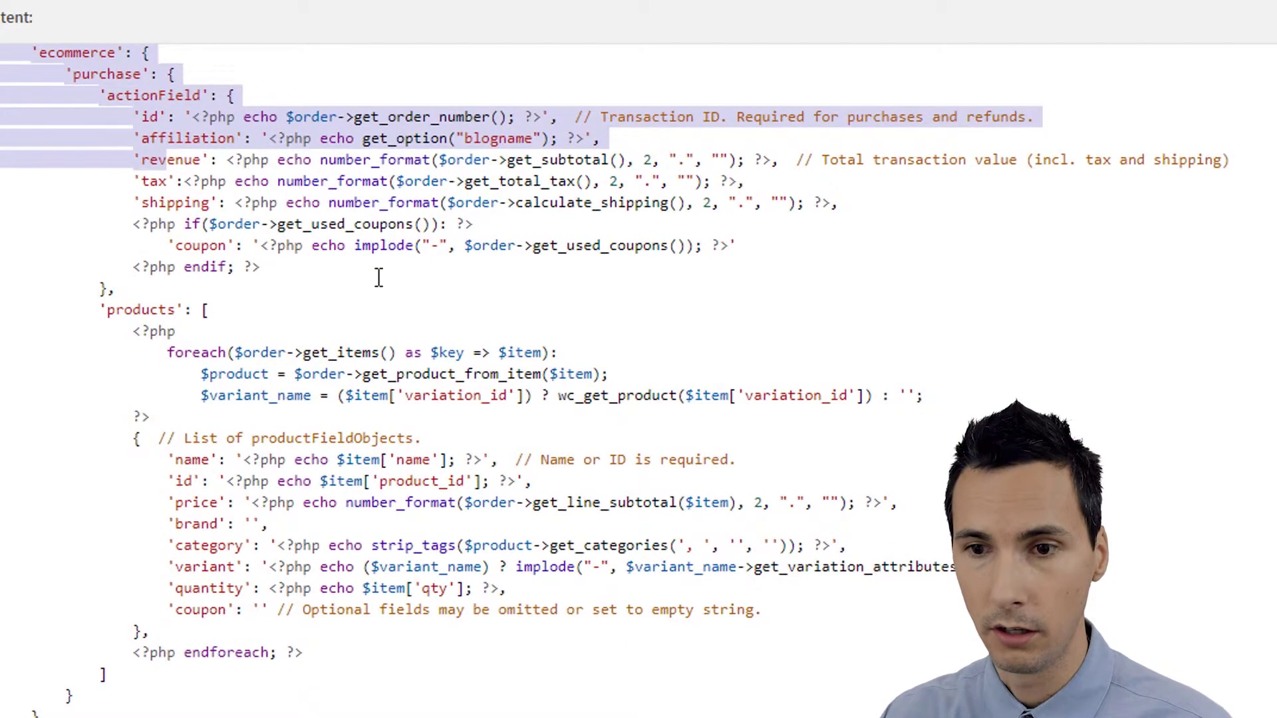
{"action": "left_click", "coordinate": [378, 271]}
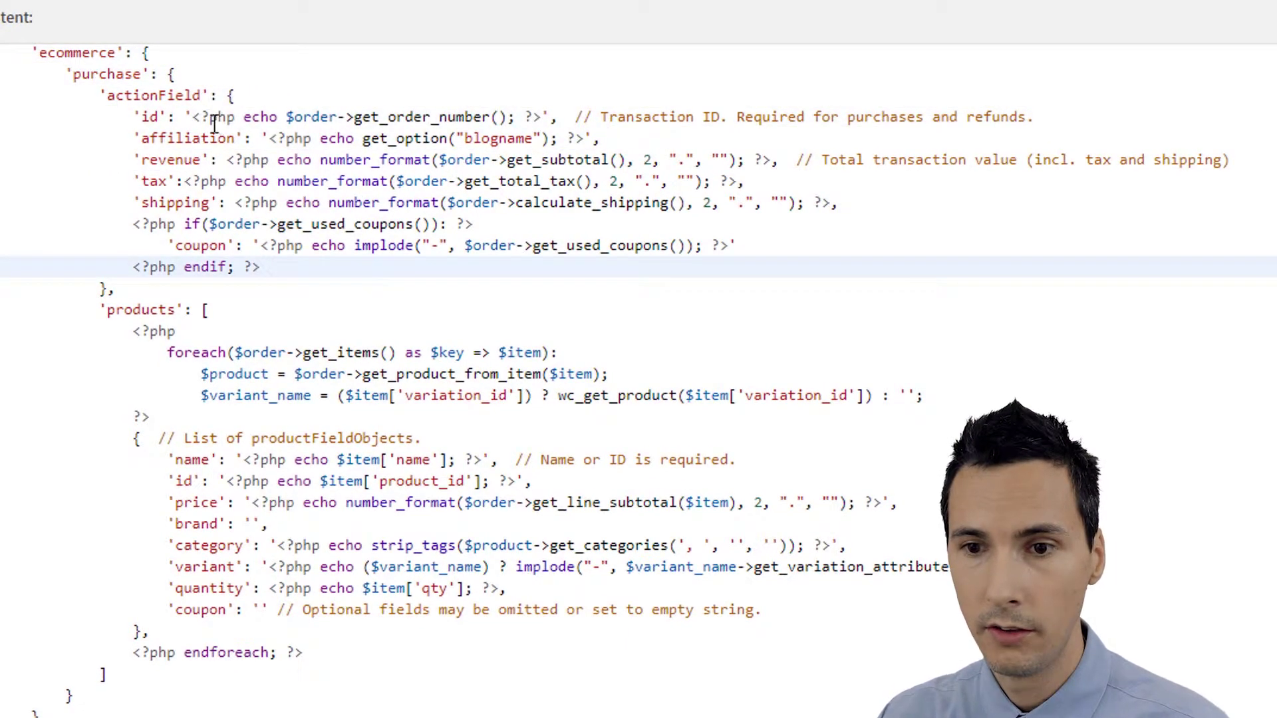
{"action": "left_click_drag", "start_coordinate": [192, 117], "coordinate": [299, 117]}
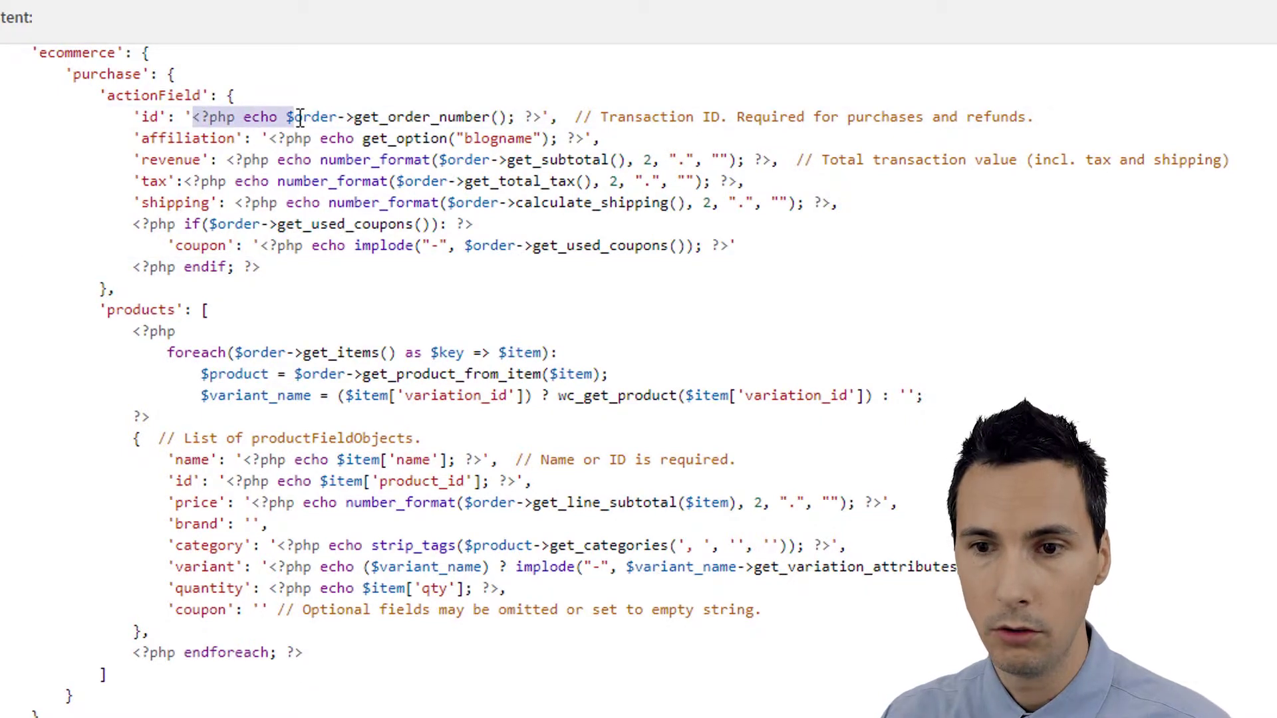
{"action": "left_click", "coordinate": [440, 120]}
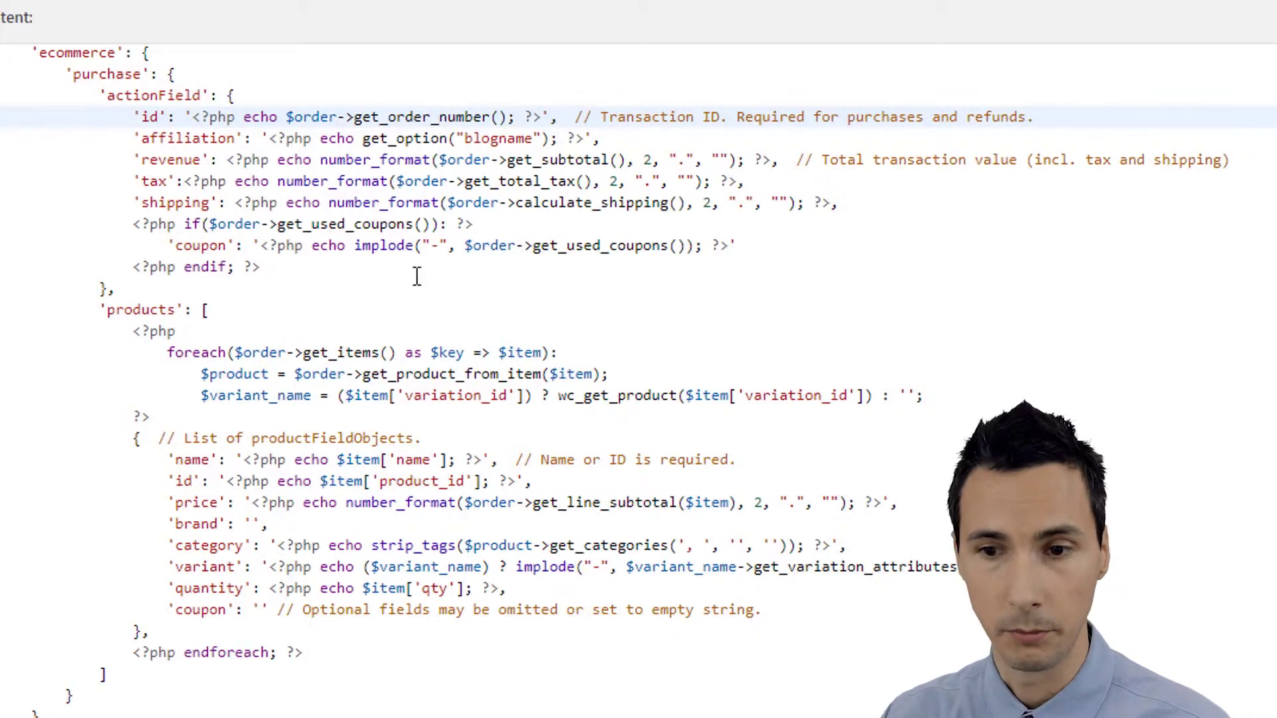
{"action": "double_click", "coordinate": [178, 138]}
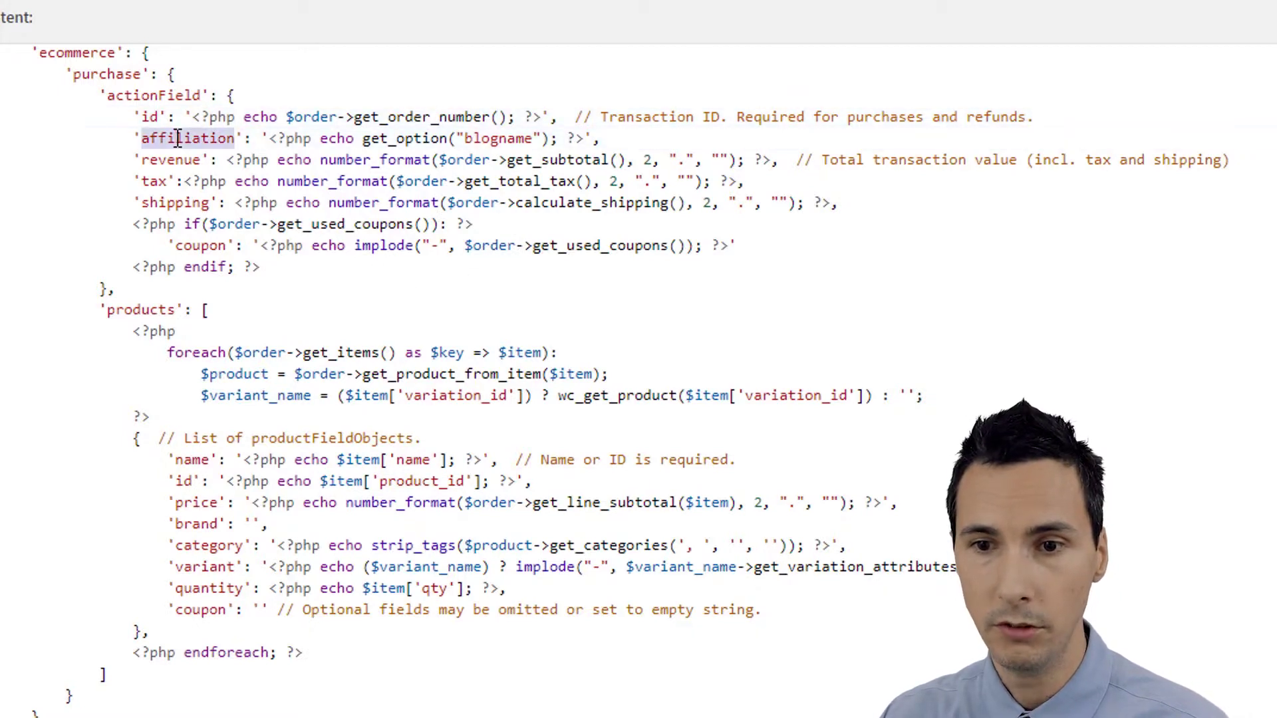
{"action": "double_click", "coordinate": [183, 159]}
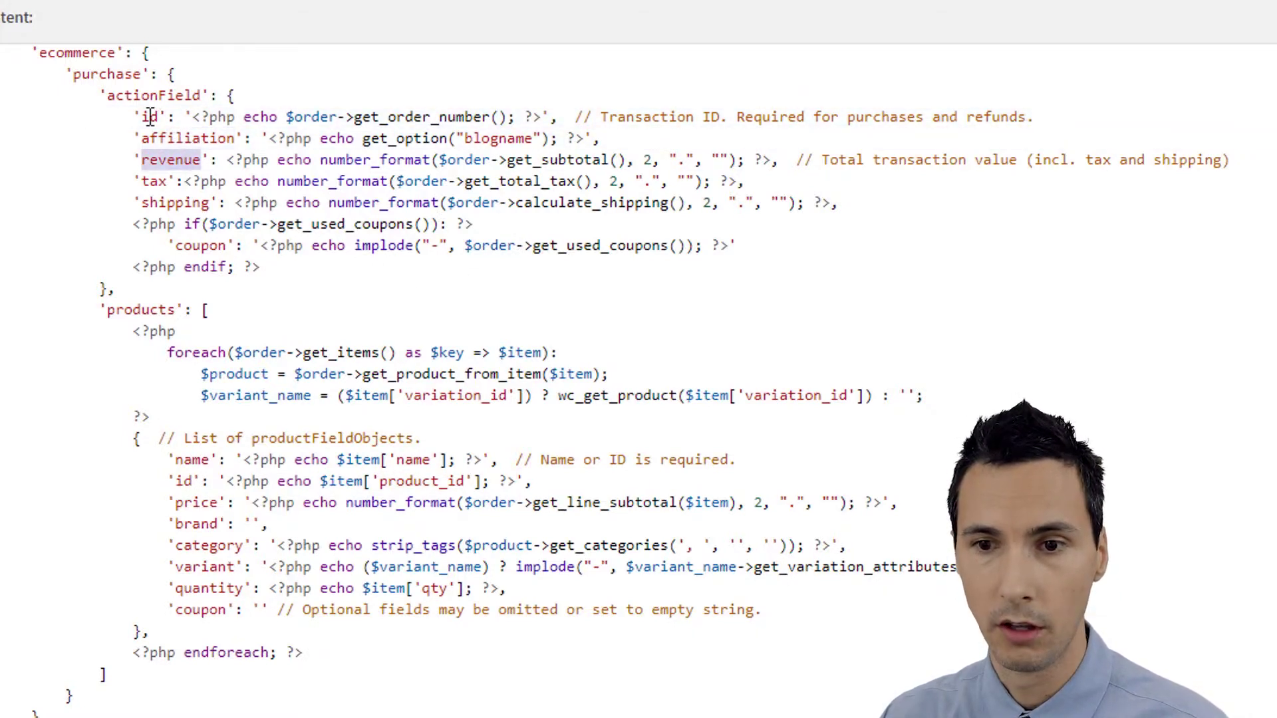
{"action": "double_click", "coordinate": [177, 138]}
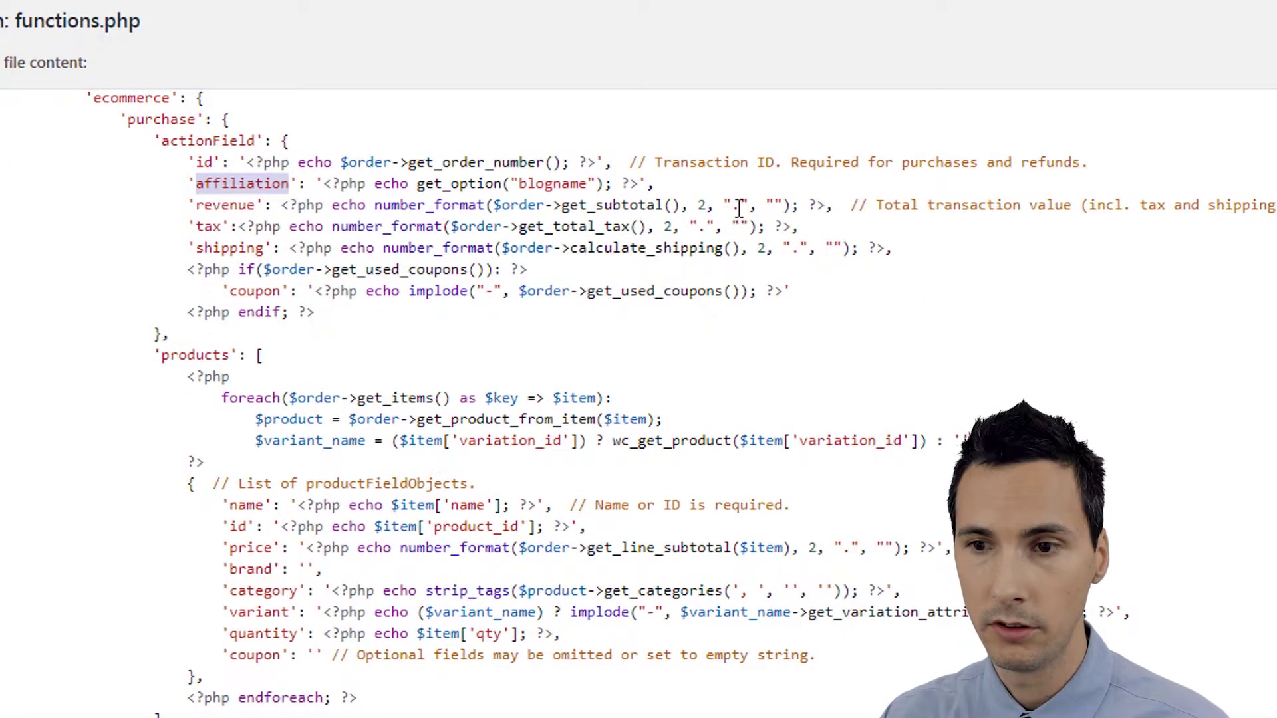
{"action": "left_click_drag", "start_coordinate": [817, 204], "coordinate": [355, 200]}
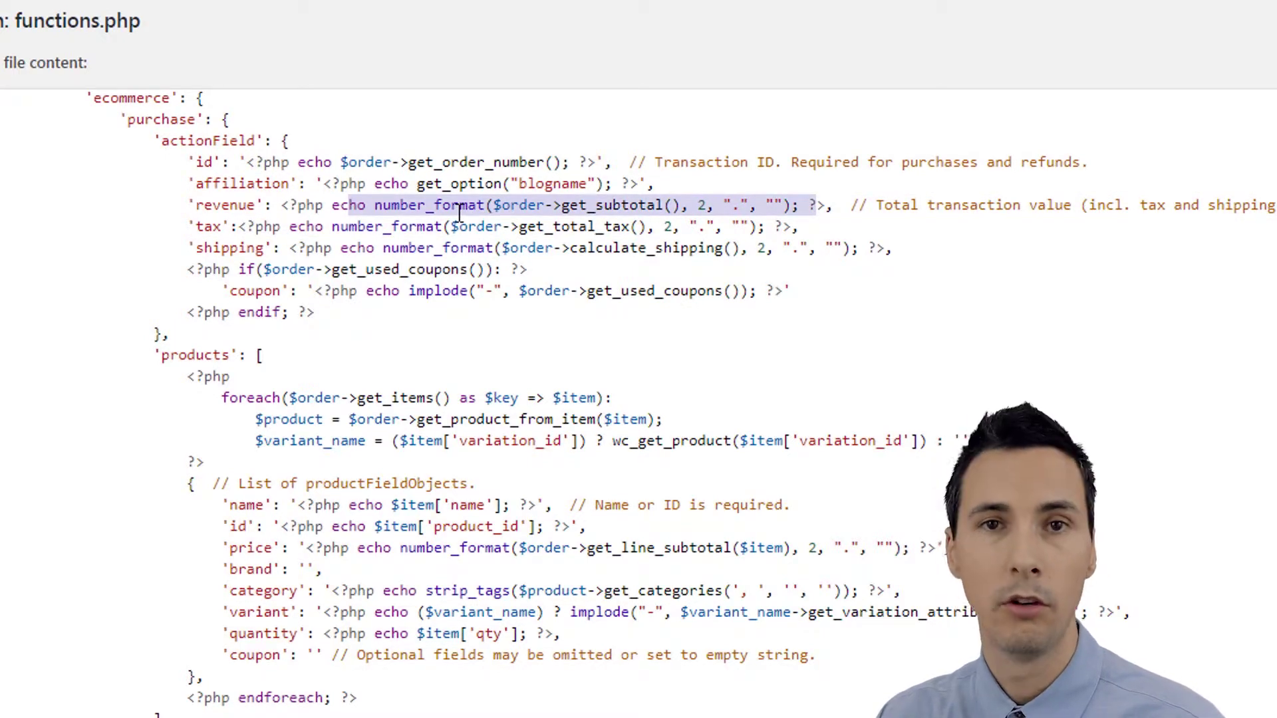
{"action": "left_click", "coordinate": [826, 203]}
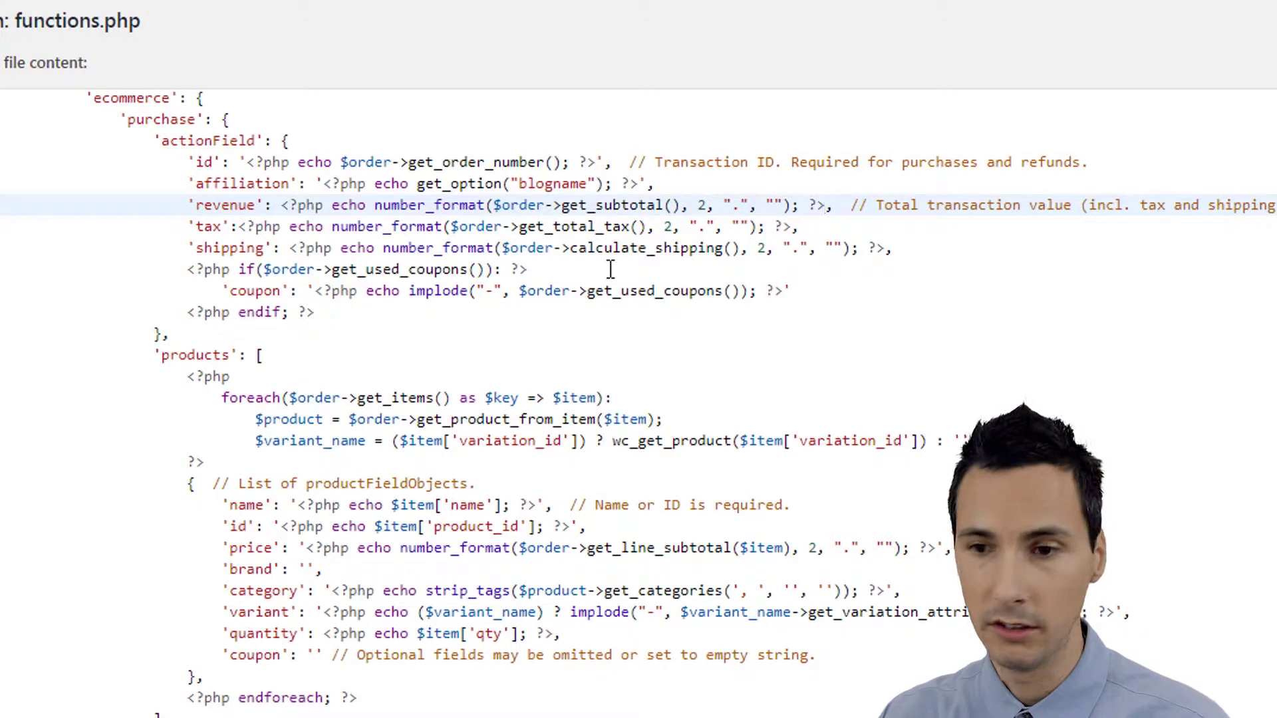
{"action": "left_click_drag", "start_coordinate": [790, 226], "coordinate": [395, 229]}
{"action": "left_click", "coordinate": [395, 229]}
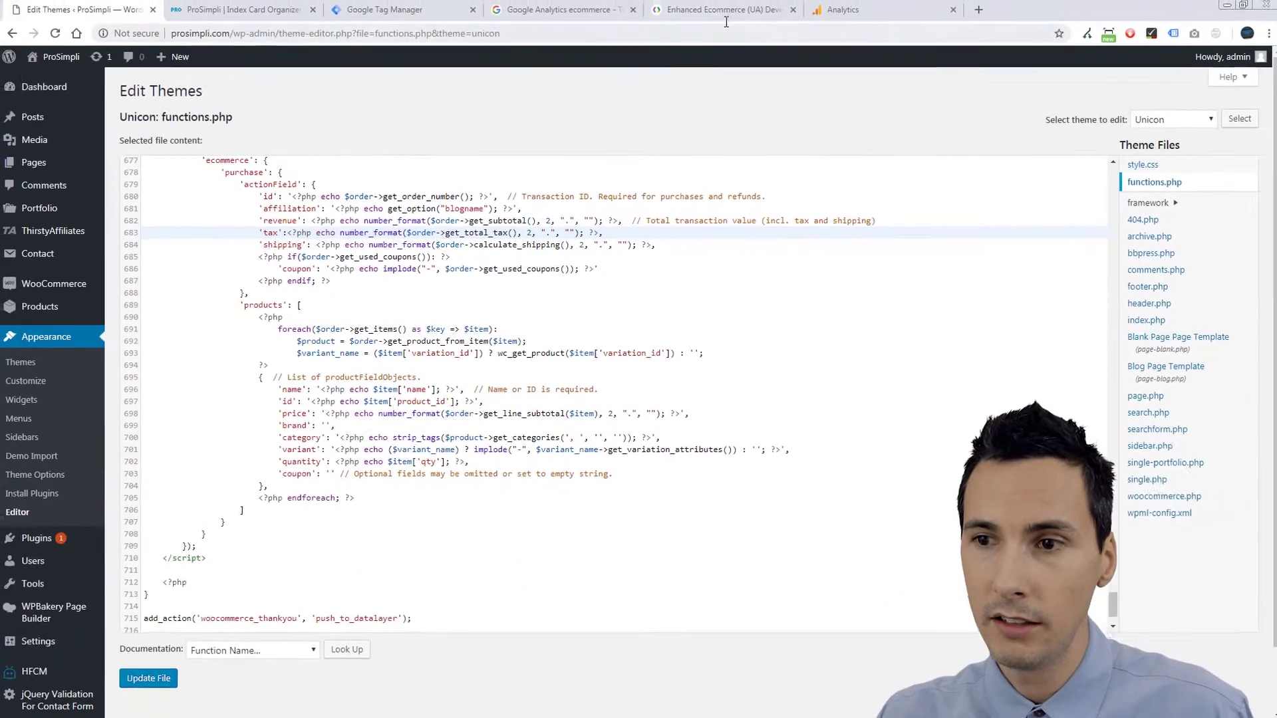
Open 'Enhanced Ecommerce Data Types and Actions' in a new tab and scroll to Product Data
{"action": "left_click", "coordinate": [718, 12]}
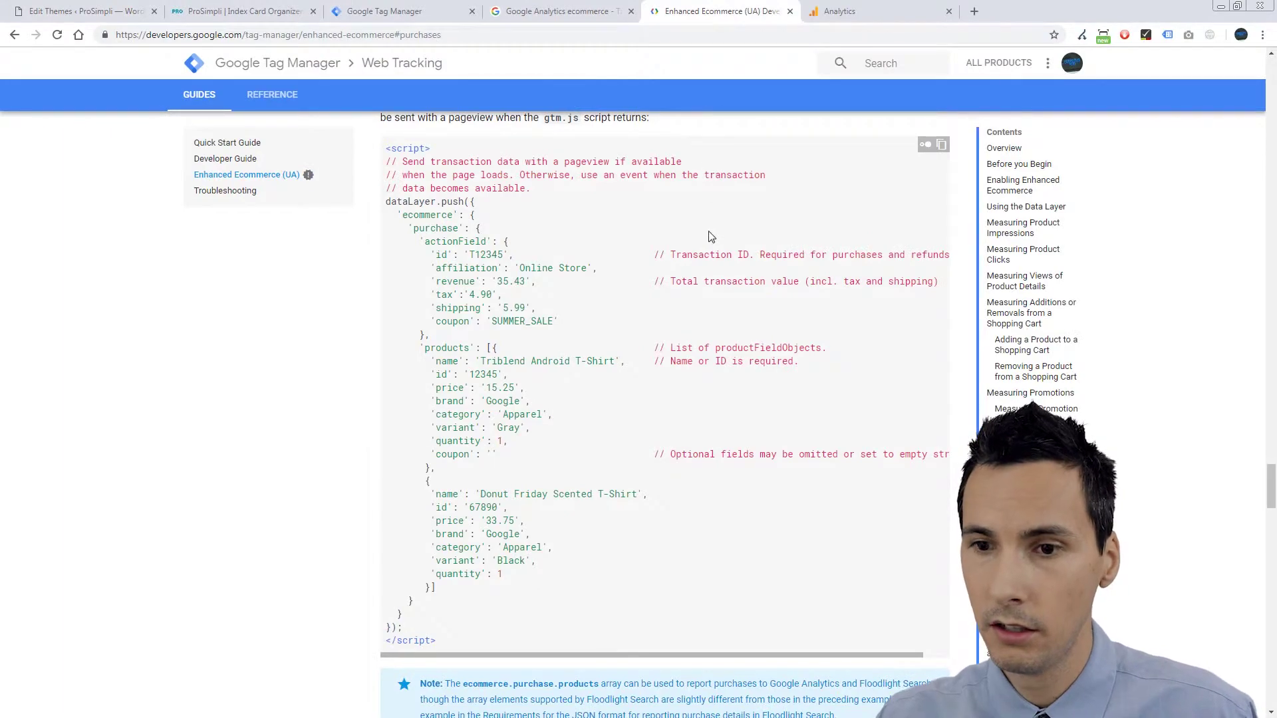
{"action": "scroll", "coordinate": [705, 234], "scroll_direction": "up", "scroll_amount": 20}
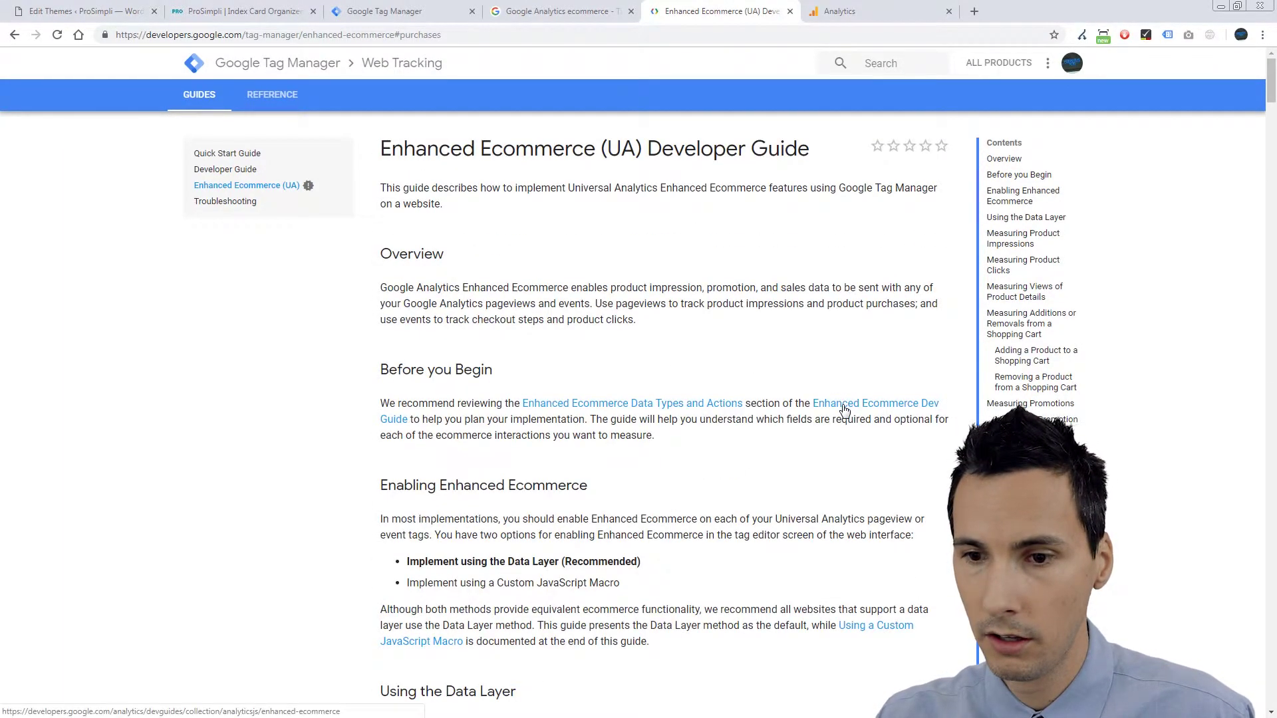
{"action": "right_click", "coordinate": [716, 410]}
{"action": "left_click", "coordinate": [758, 416]}
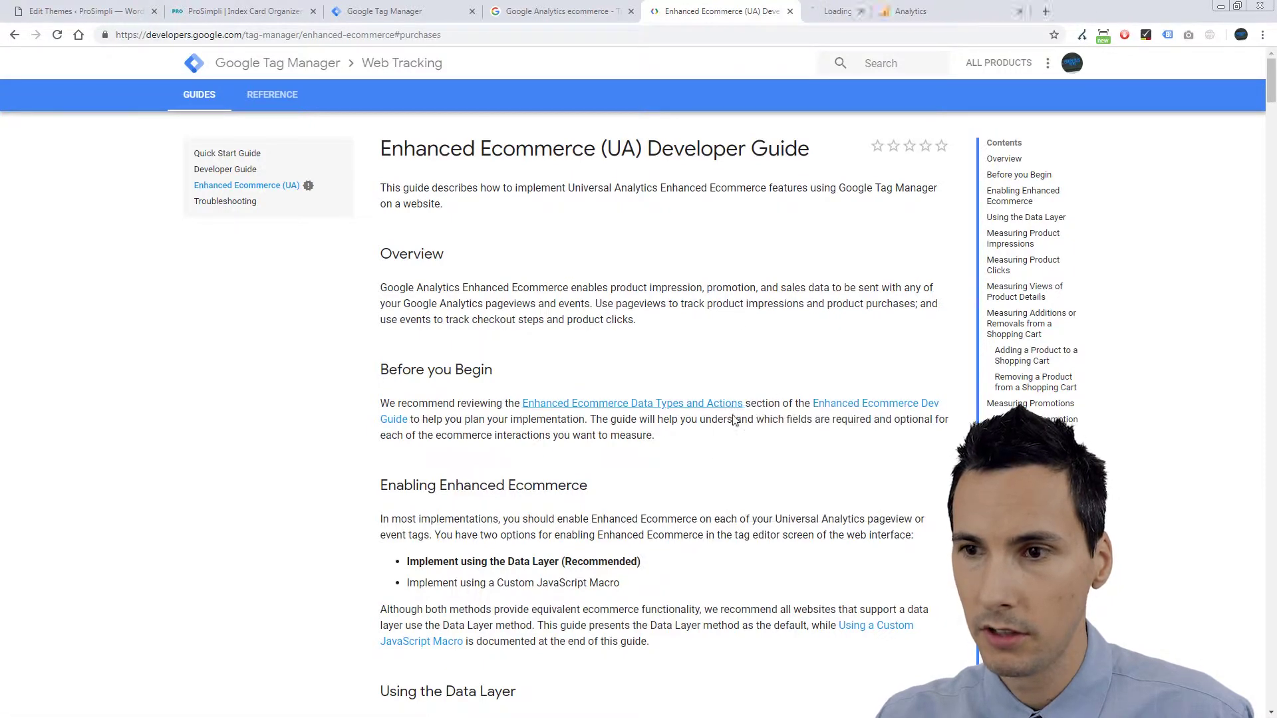
{"action": "left_click", "coordinate": [873, 14]}
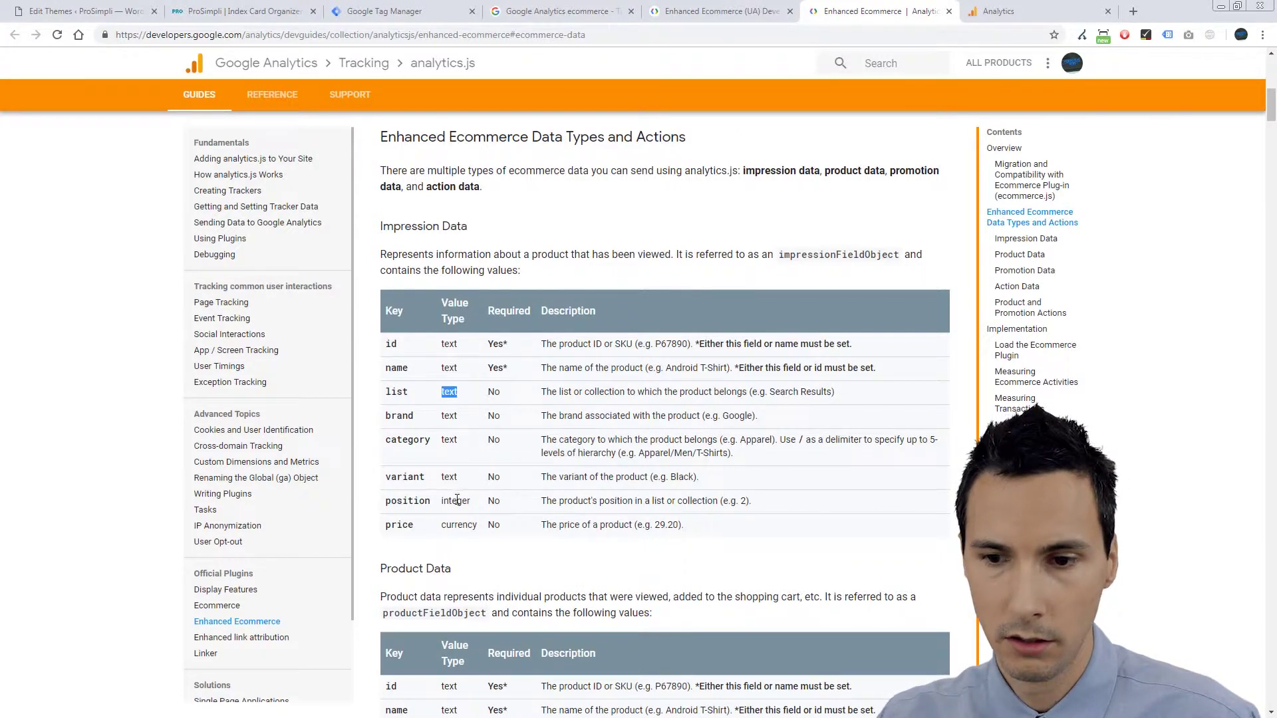
{"action": "scroll", "coordinate": [523, 452], "scroll_direction": "down", "scroll_amount": 6}
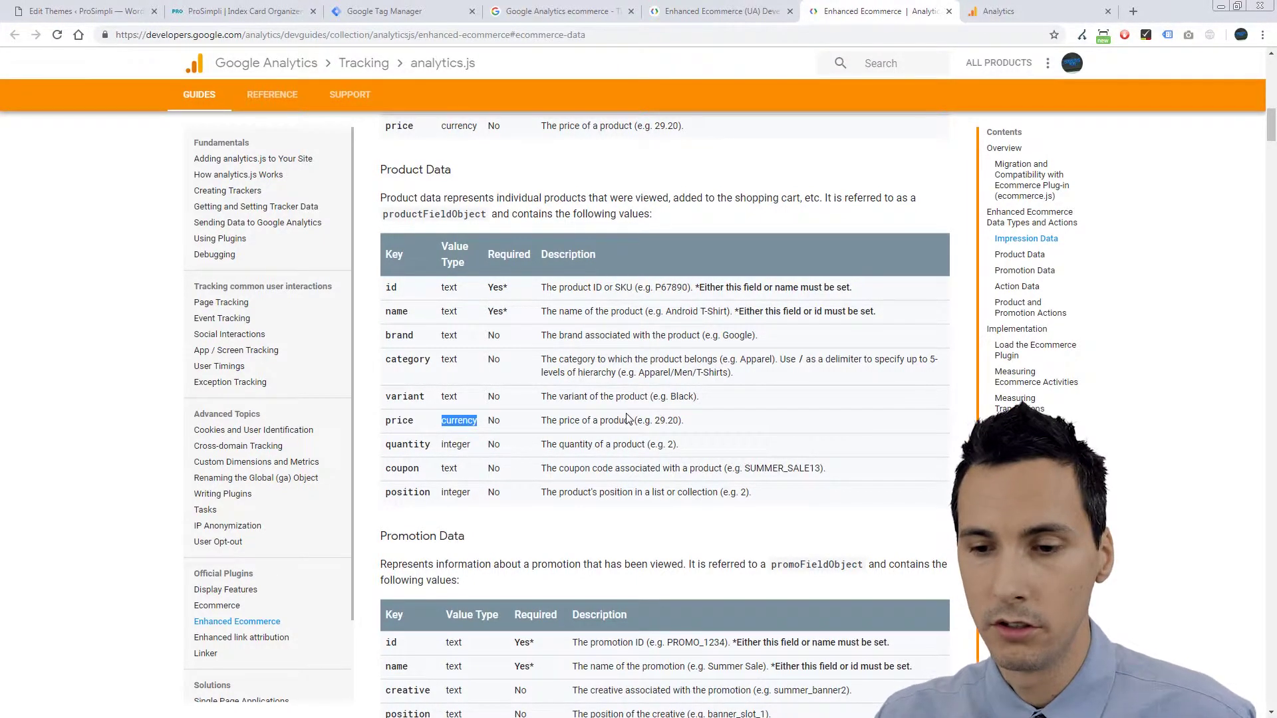
Review the PHP foreach loop that builds the products block from order items
{"action": "left_click", "coordinate": [239, 12]}
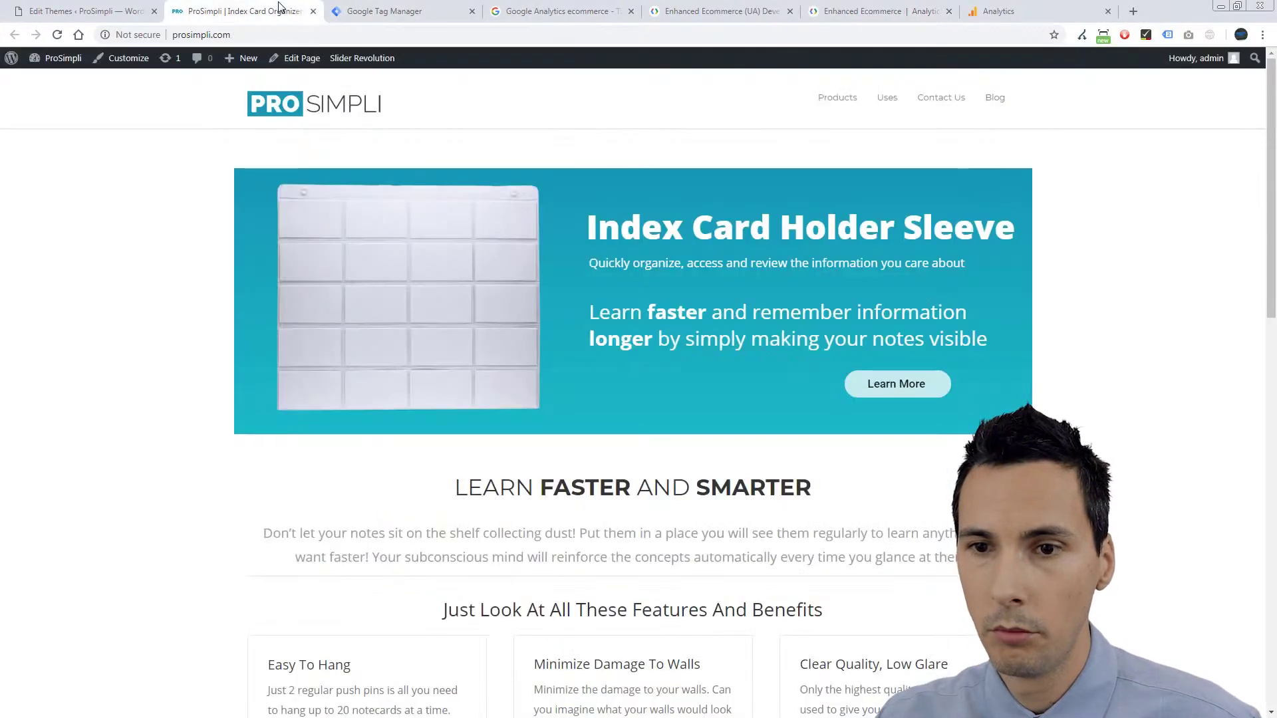
{"action": "left_click", "coordinate": [87, 12]}
{"action": "left_click_drag", "start_coordinate": [245, 508], "coordinate": [345, 362]}
{"action": "left_click", "coordinate": [359, 352]}
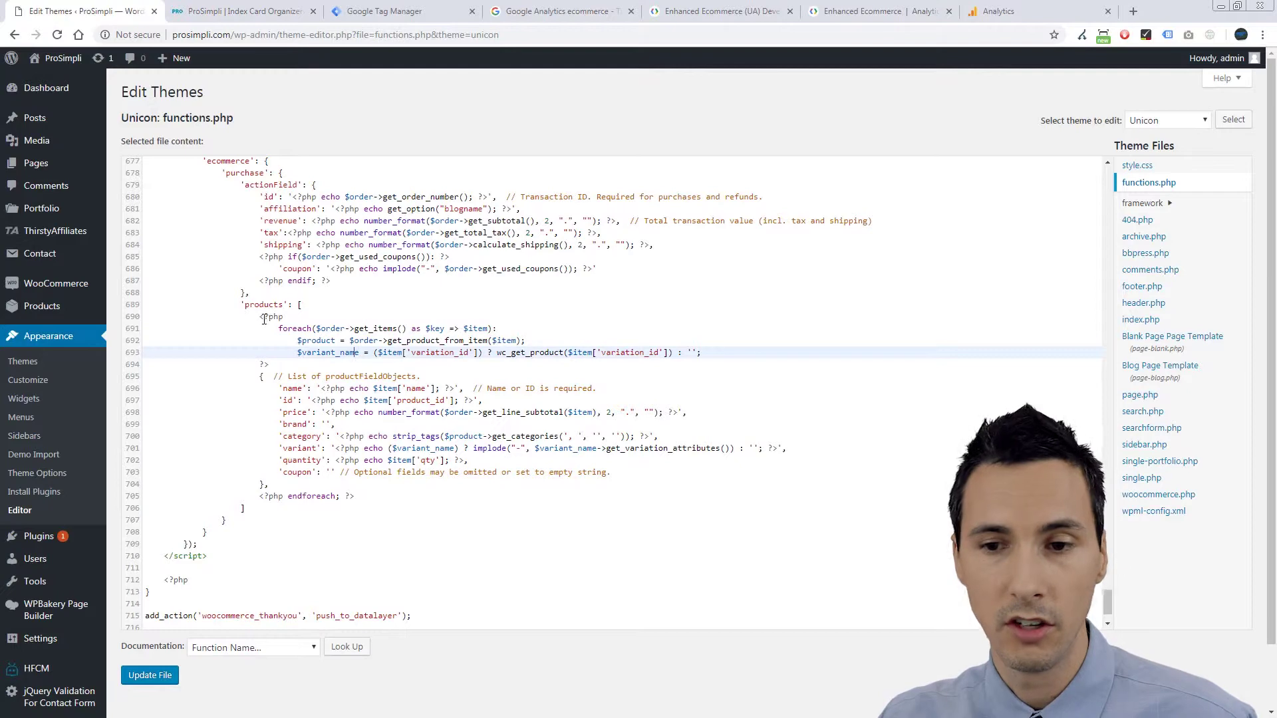
{"action": "left_click_drag", "start_coordinate": [260, 318], "coordinate": [329, 369]}
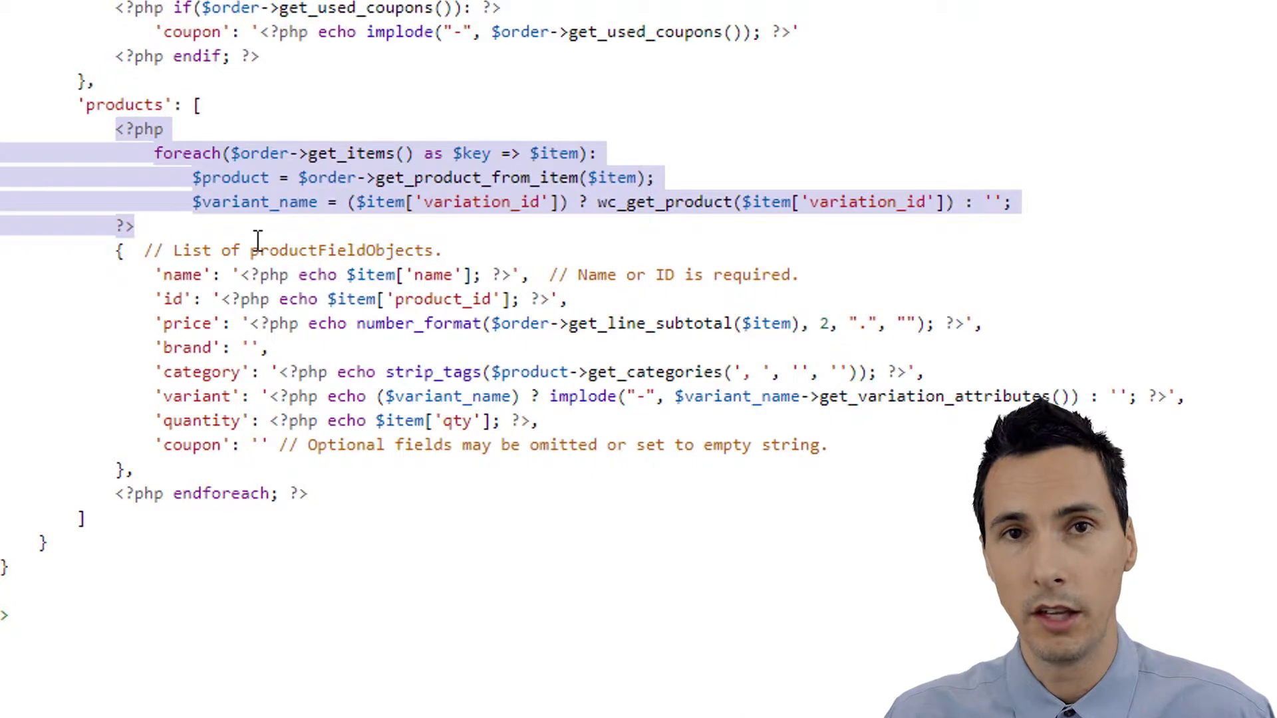
{"action": "left_click", "coordinate": [251, 203]}
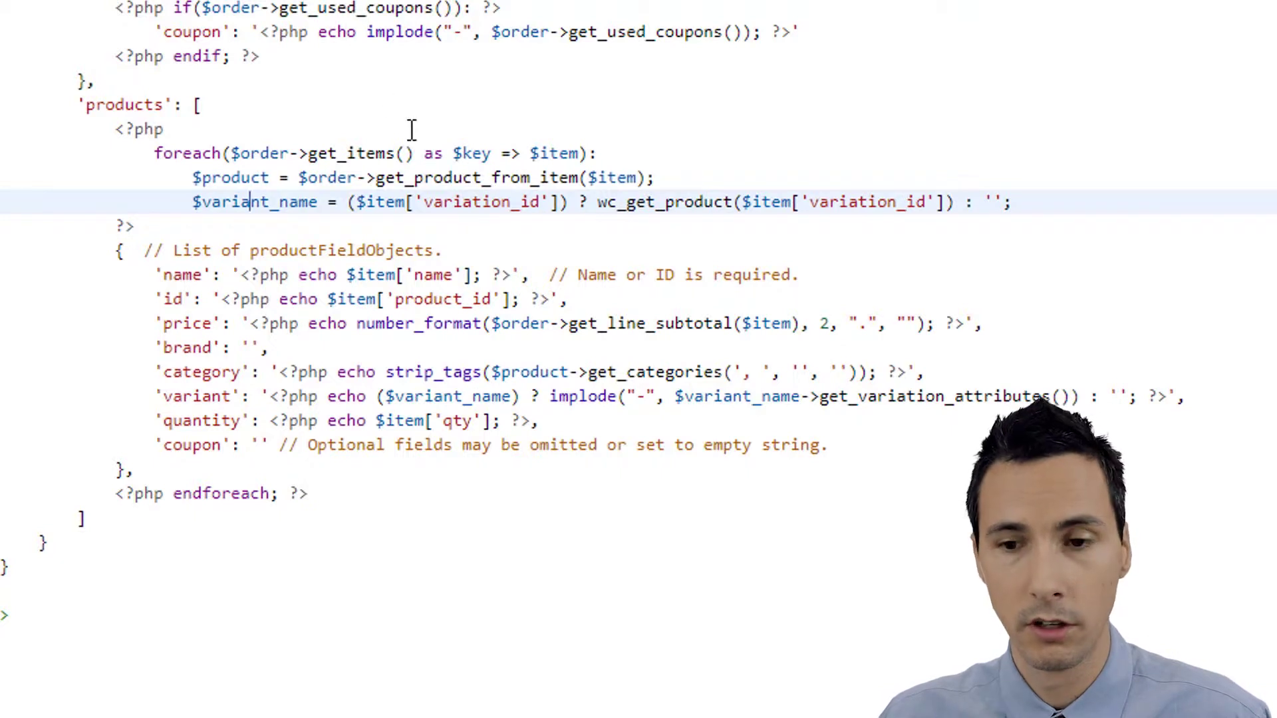
Check the name, id, price and brand product fields, then save functions.php
{"action": "double_click", "coordinate": [183, 275]}
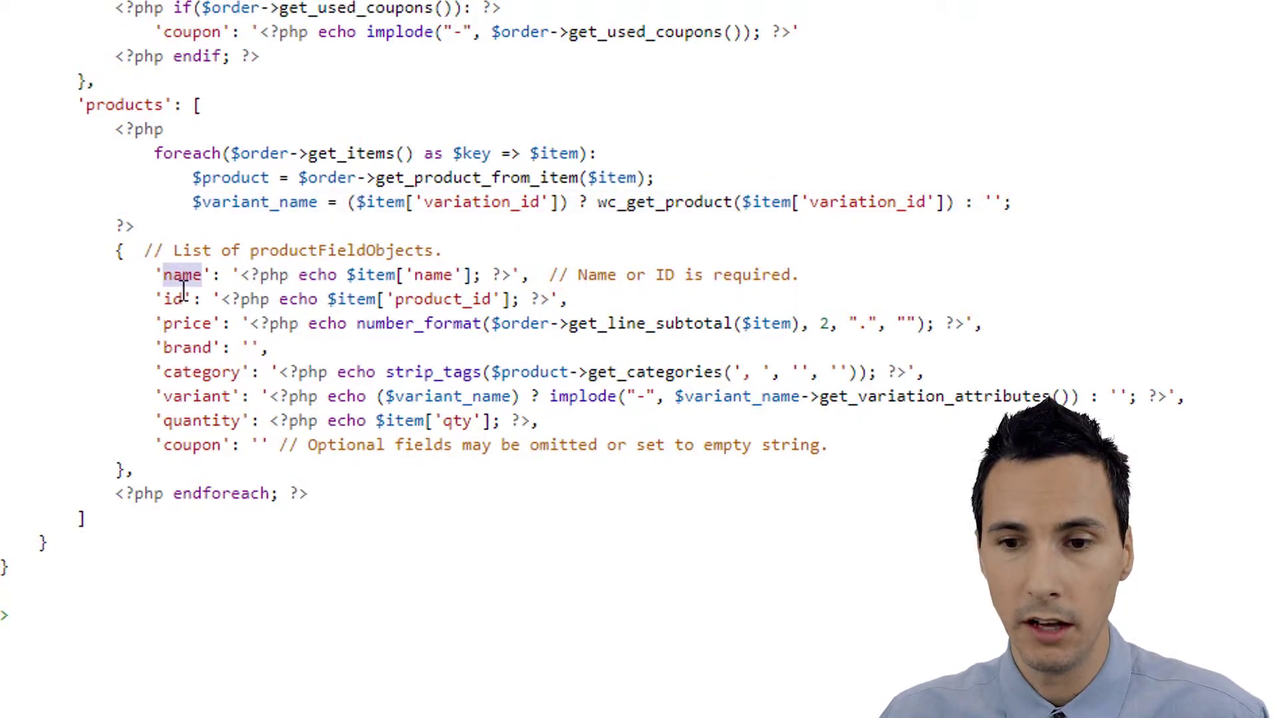
{"action": "double_click", "coordinate": [176, 300]}
{"action": "double_click", "coordinate": [186, 324]}
{"action": "double_click", "coordinate": [199, 347]}
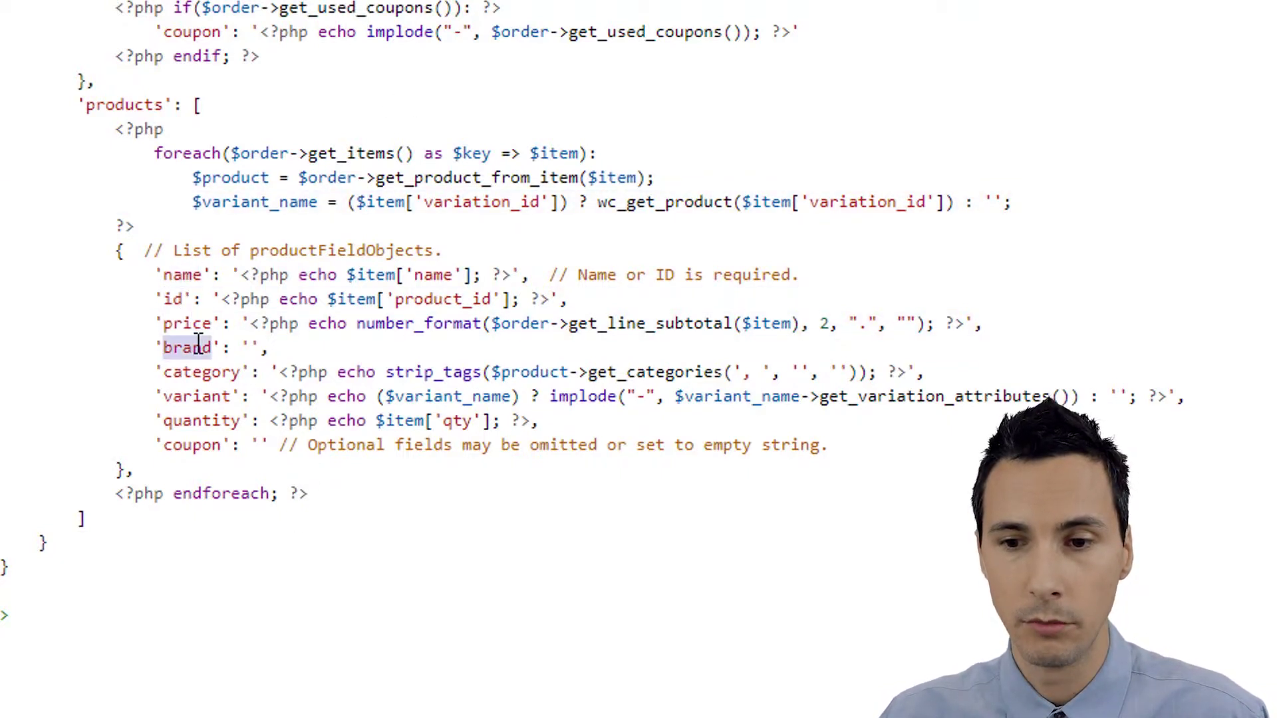
{"action": "left_click_drag", "start_coordinate": [982, 324], "coordinate": [279, 312]}
{"action": "left_click", "coordinate": [291, 321]}
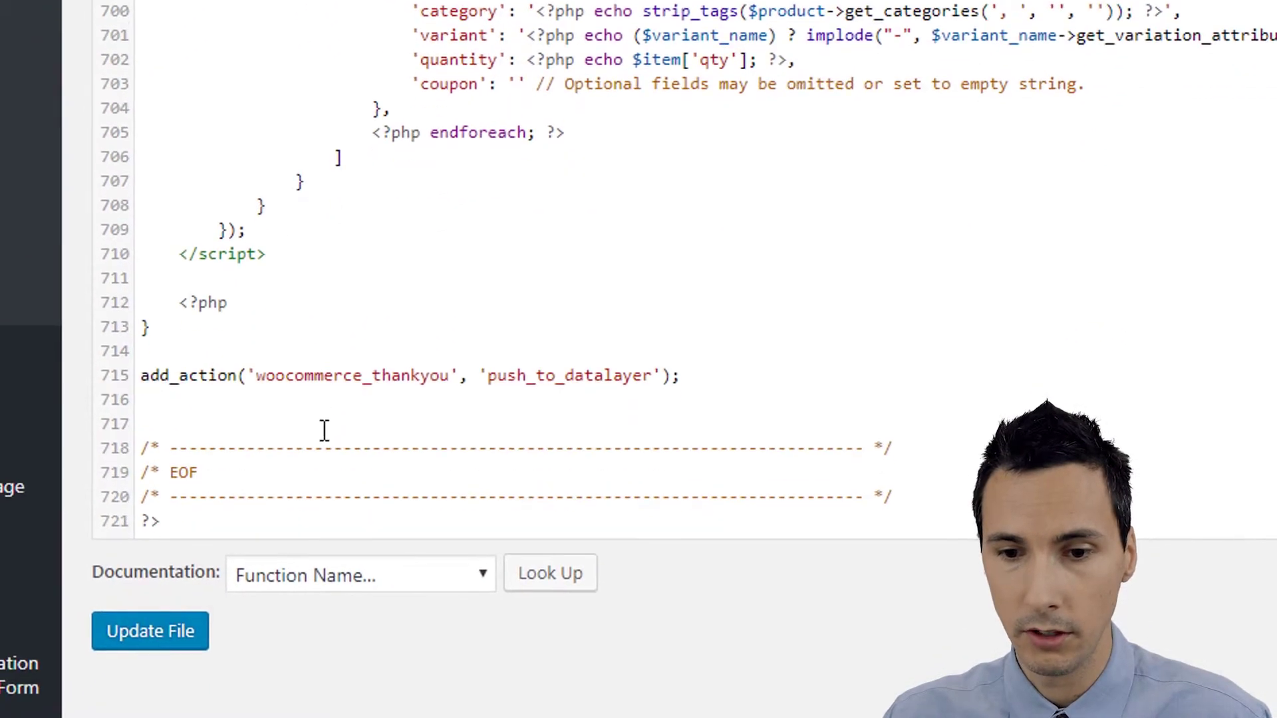
{"action": "left_click", "coordinate": [181, 635]}
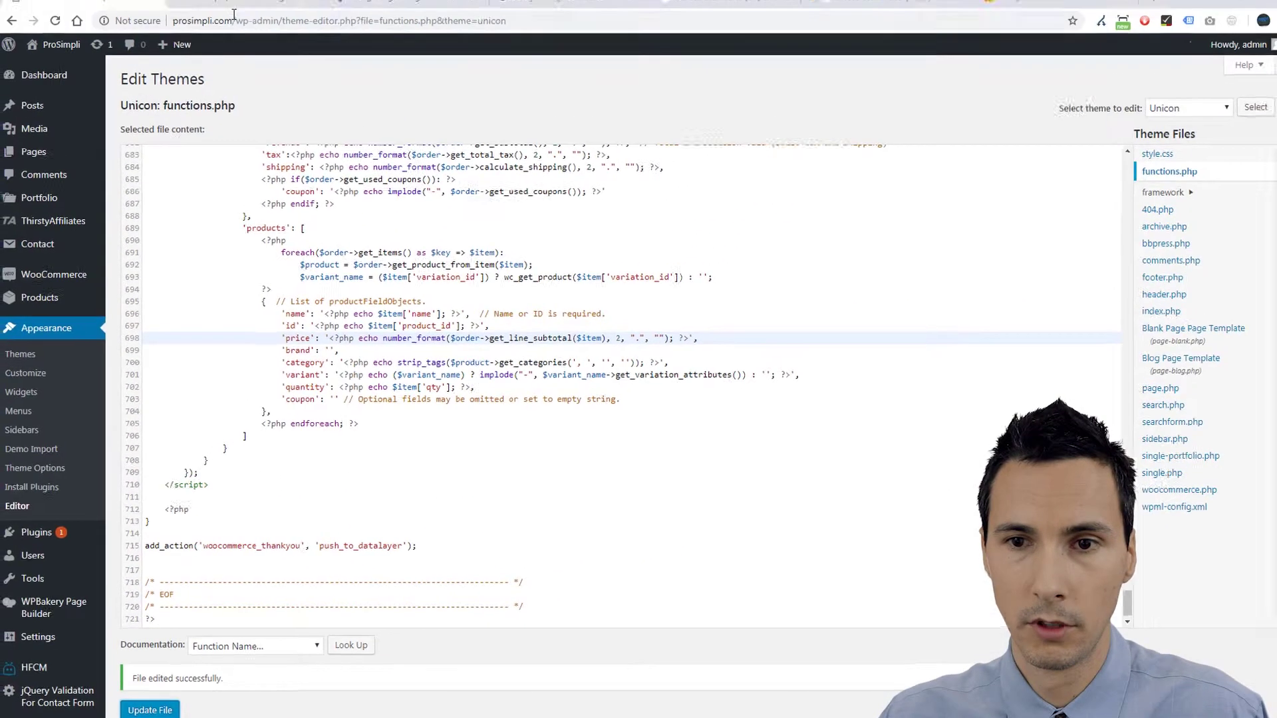
Reload the ProSimpli homepage and start Tag Manager preview mode
{"action": "left_click", "coordinate": [234, 0]}
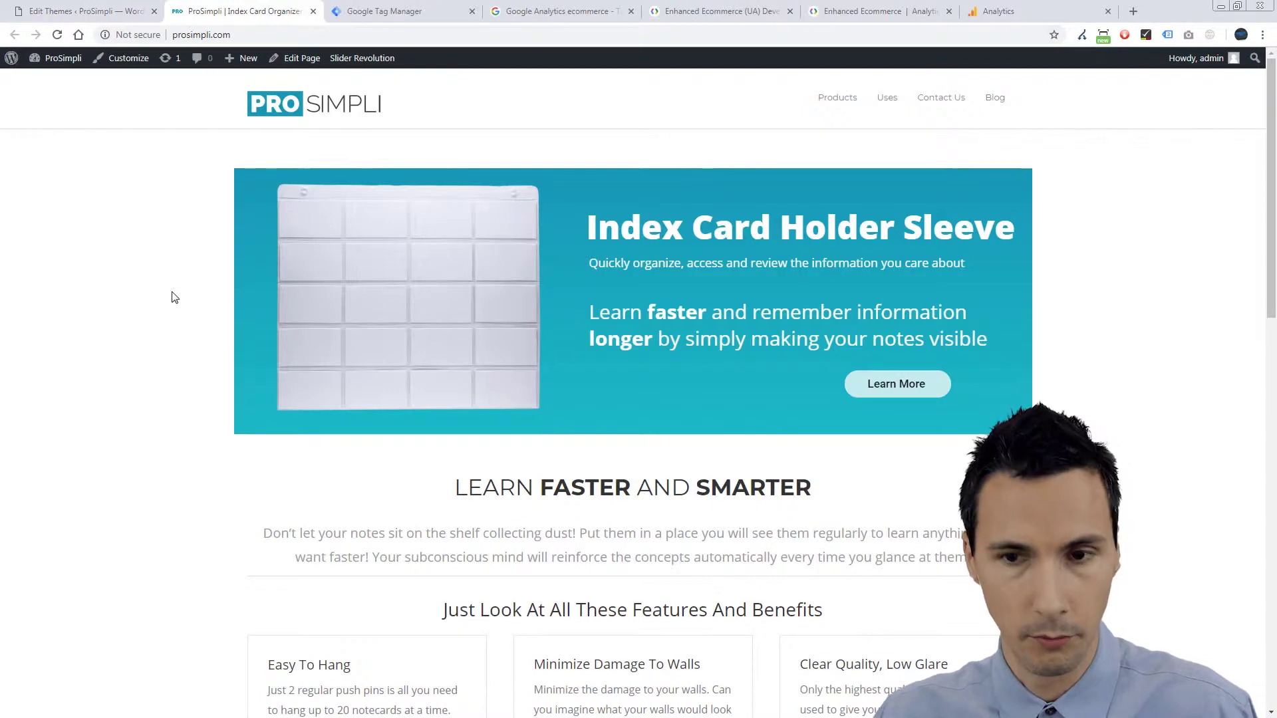
{"action": "key", "text": "F5"}
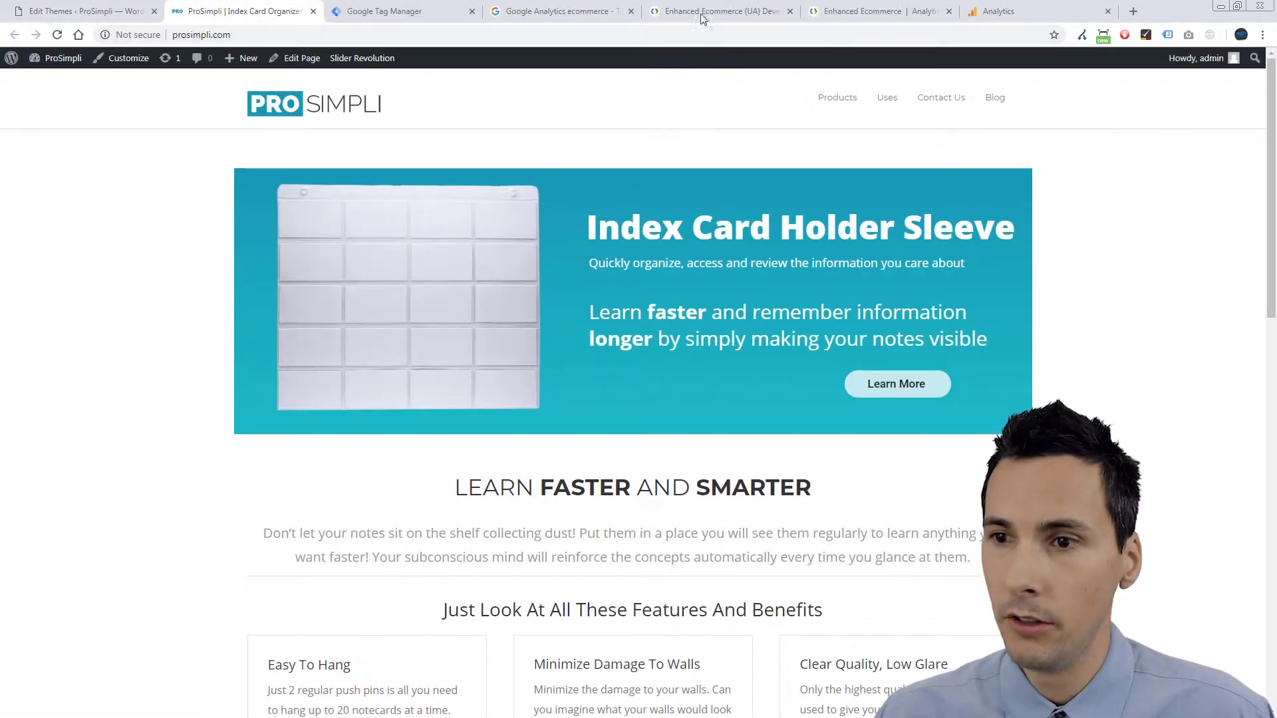
{"action": "left_click", "coordinate": [386, 11]}
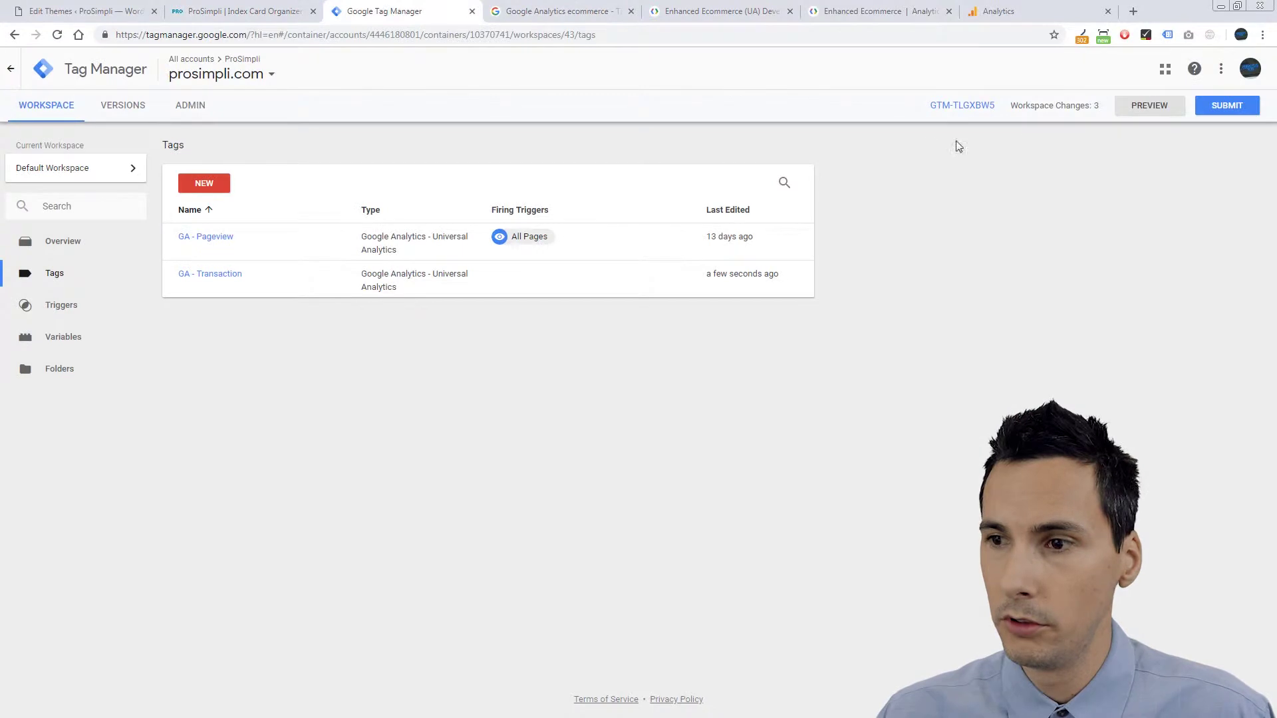
{"action": "left_click", "coordinate": [1148, 105]}
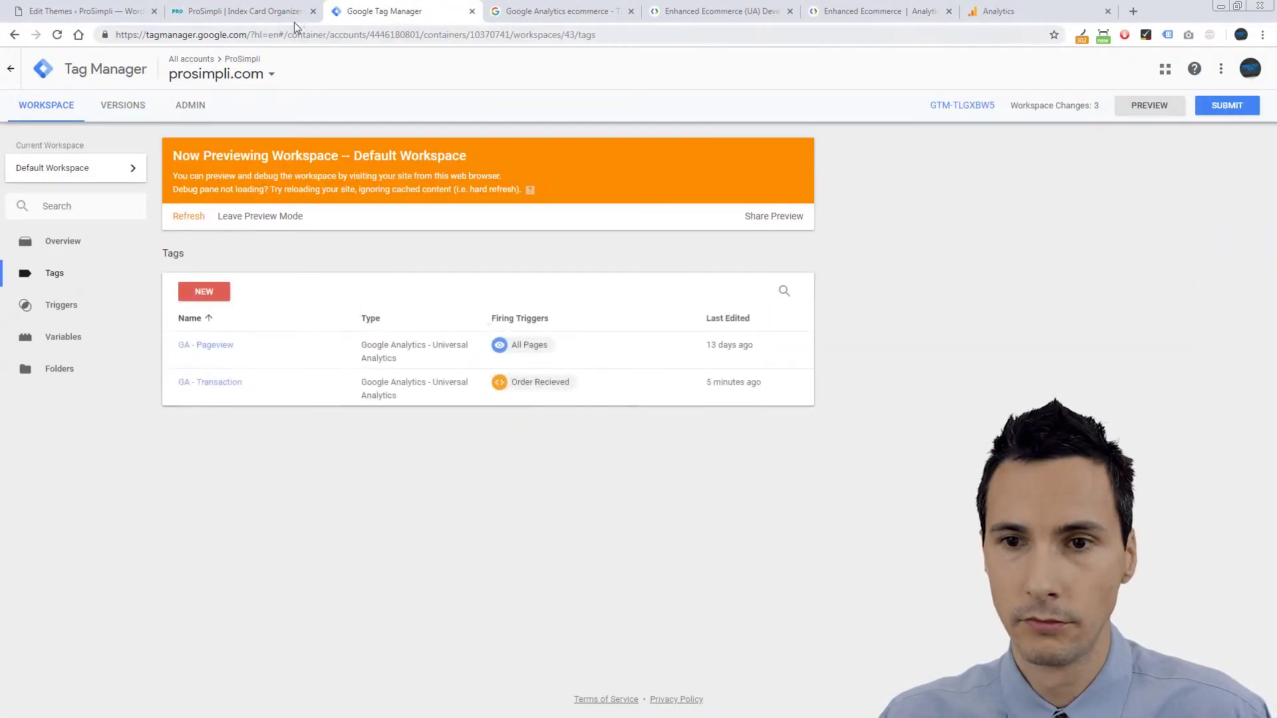
{"action": "left_click", "coordinate": [243, 11]}
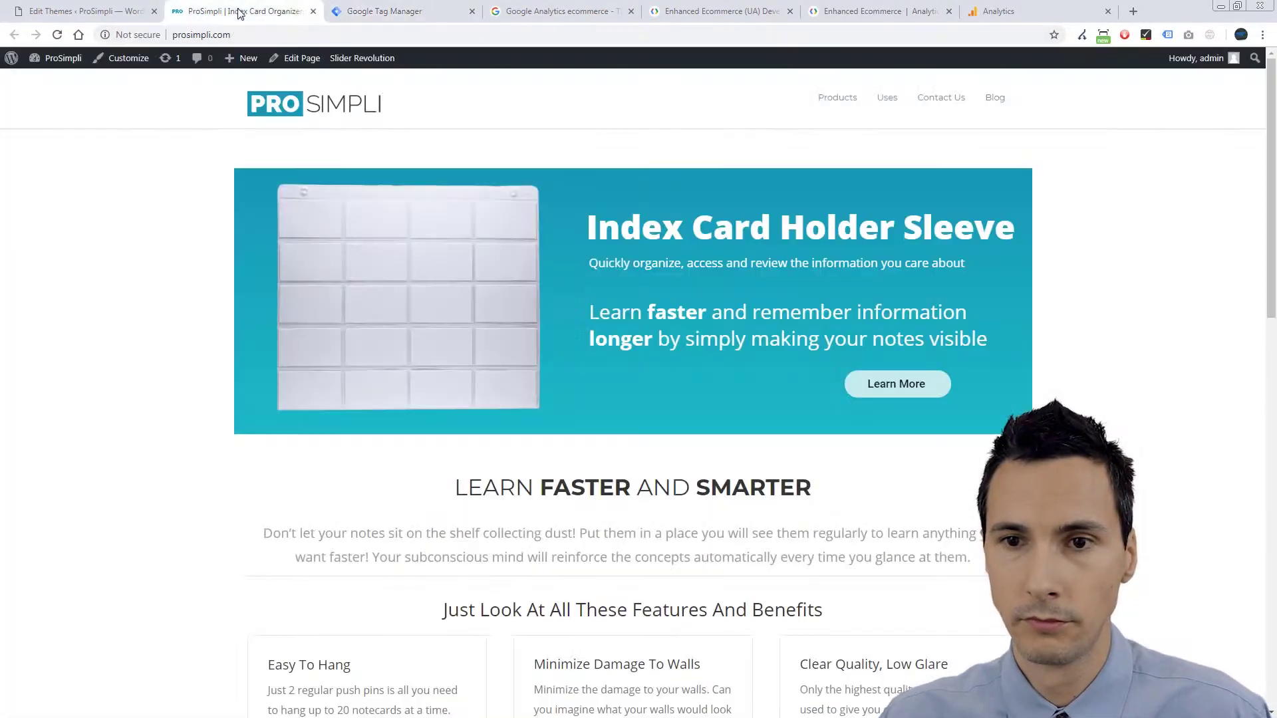
Add two Index Card Holder Sleeves and one Another Product to the cart
{"action": "left_click", "coordinate": [849, 104]}
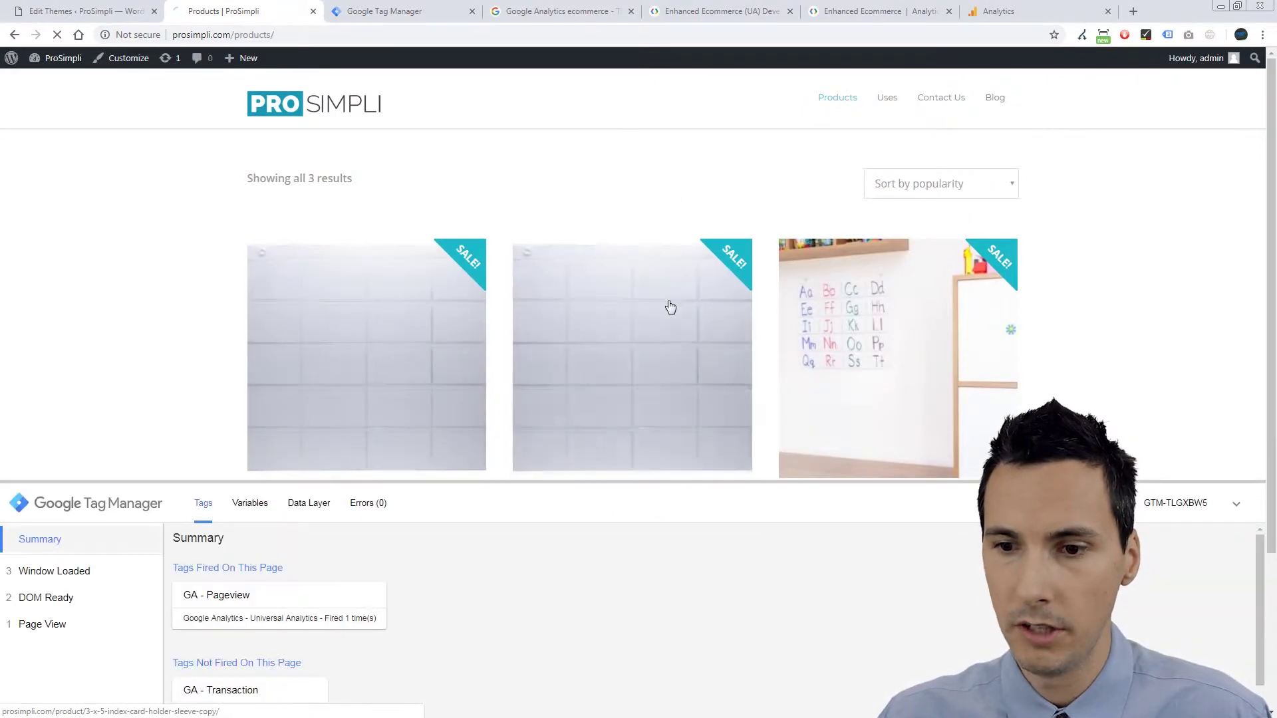
{"action": "left_click", "coordinate": [678, 307]}
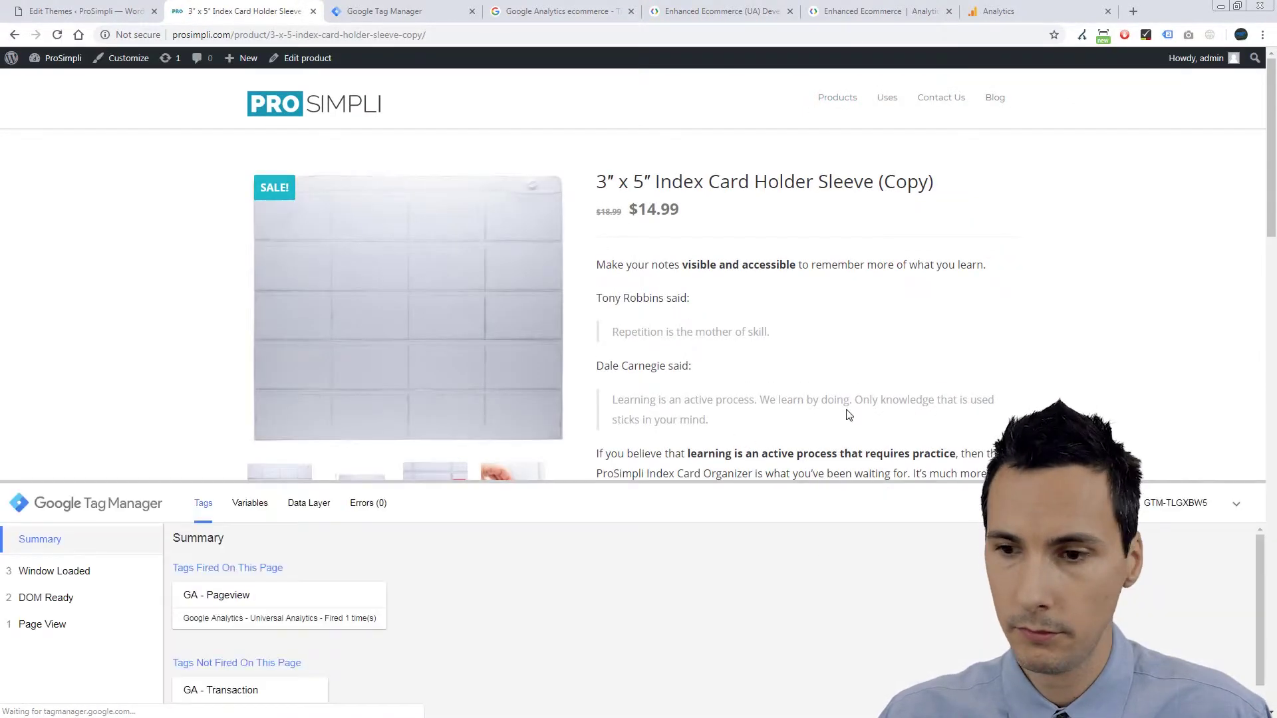
{"action": "scroll", "coordinate": [858, 384], "scroll_direction": "down", "scroll_amount": 3}
{"action": "scroll", "coordinate": [859, 384], "scroll_direction": "down", "scroll_amount": 1}
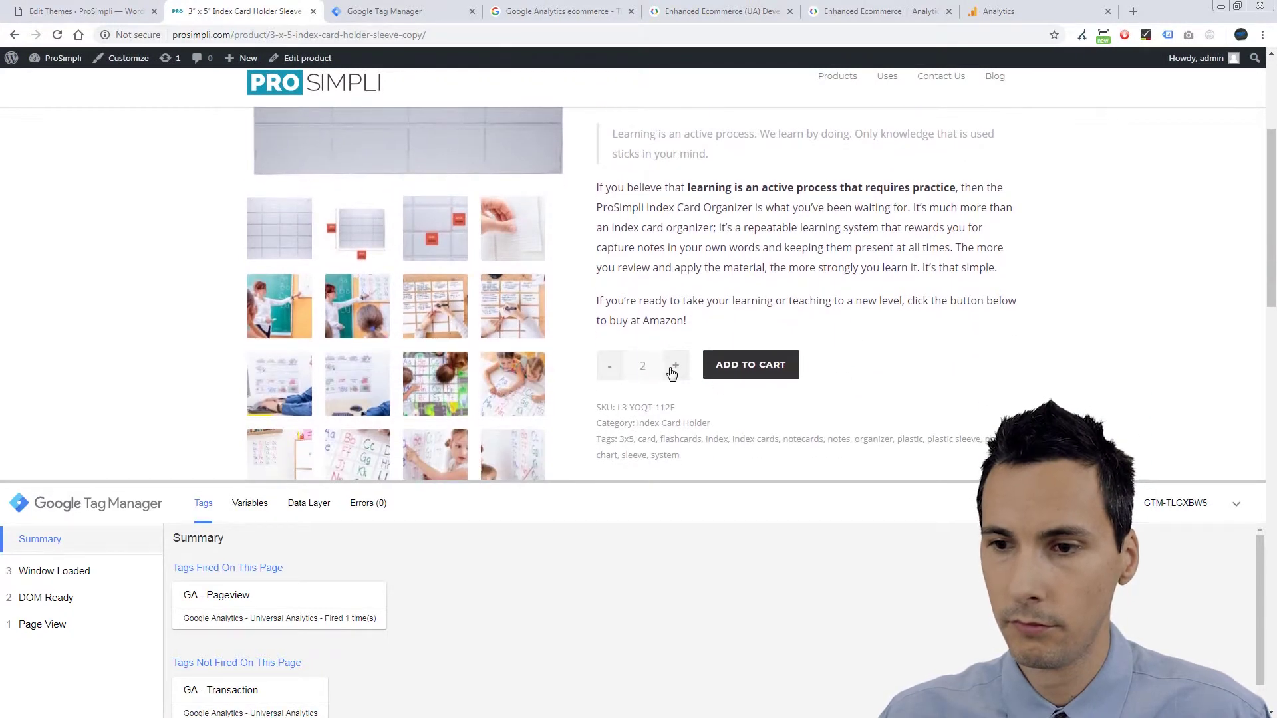
{"action": "left_click", "coordinate": [676, 365]}
{"action": "left_click", "coordinate": [718, 365]}
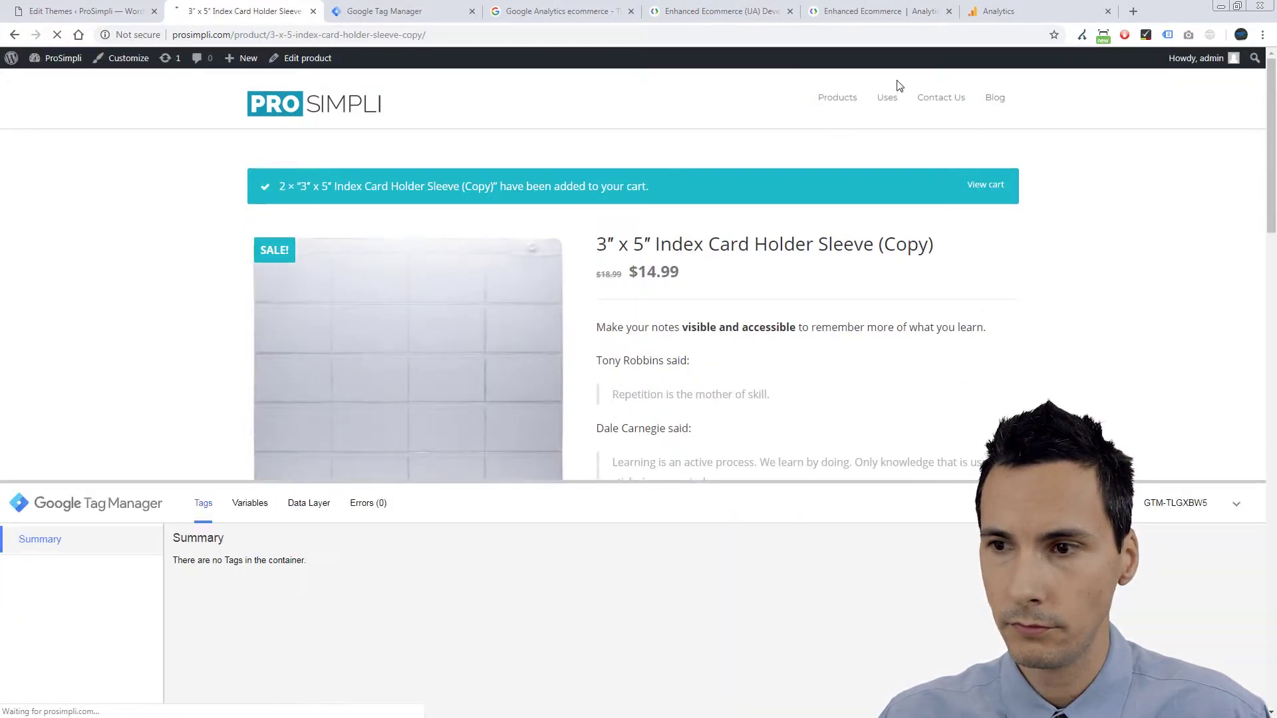
{"action": "left_click", "coordinate": [847, 103]}
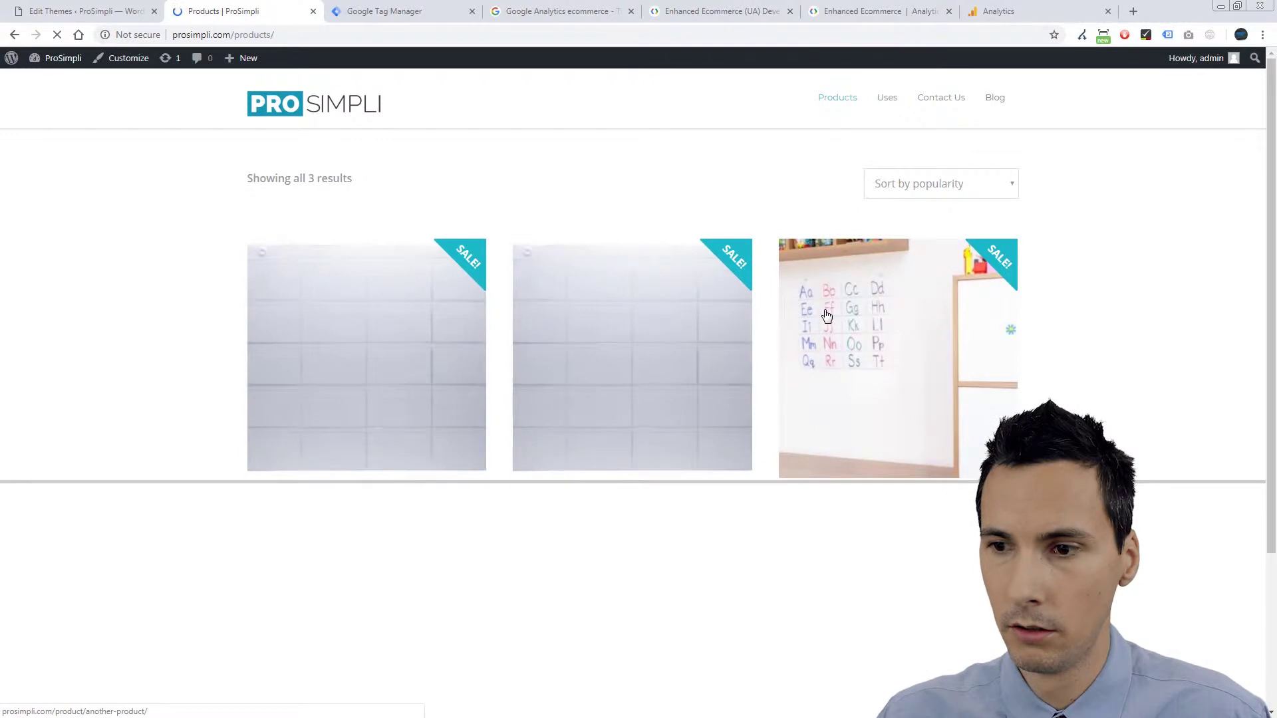
{"action": "left_click", "coordinate": [824, 313]}
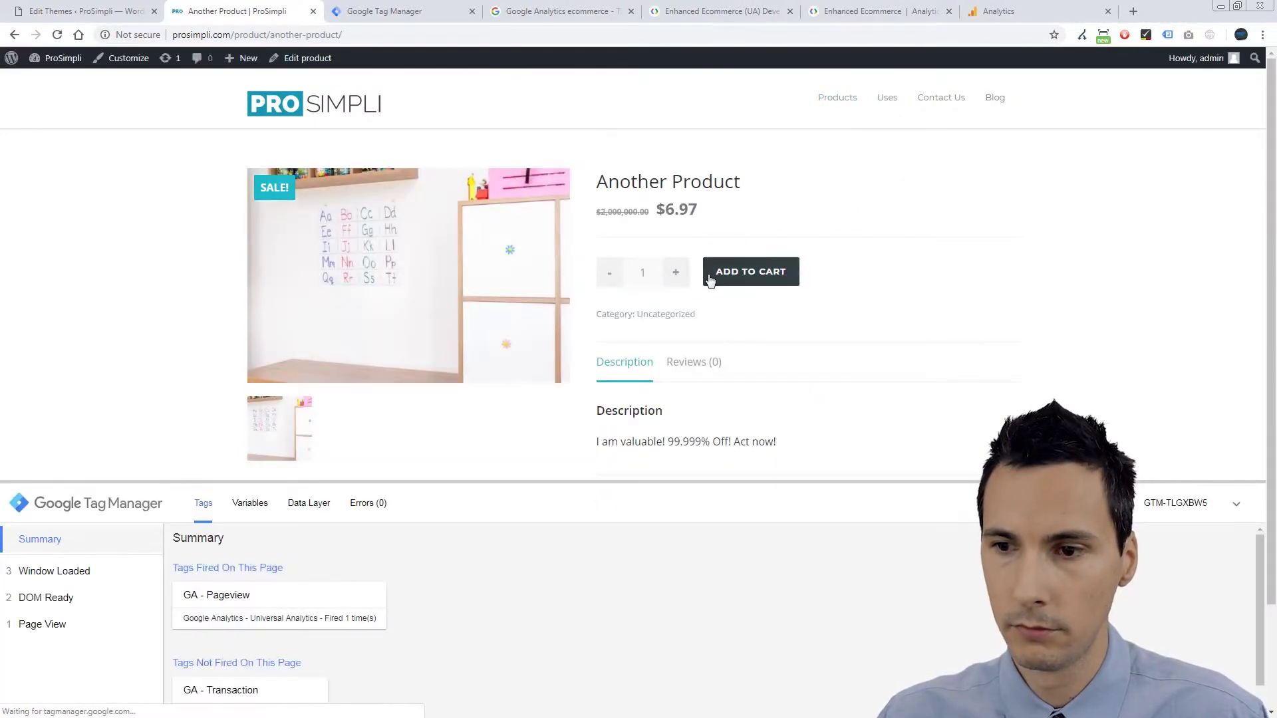
{"action": "left_click", "coordinate": [745, 274]}
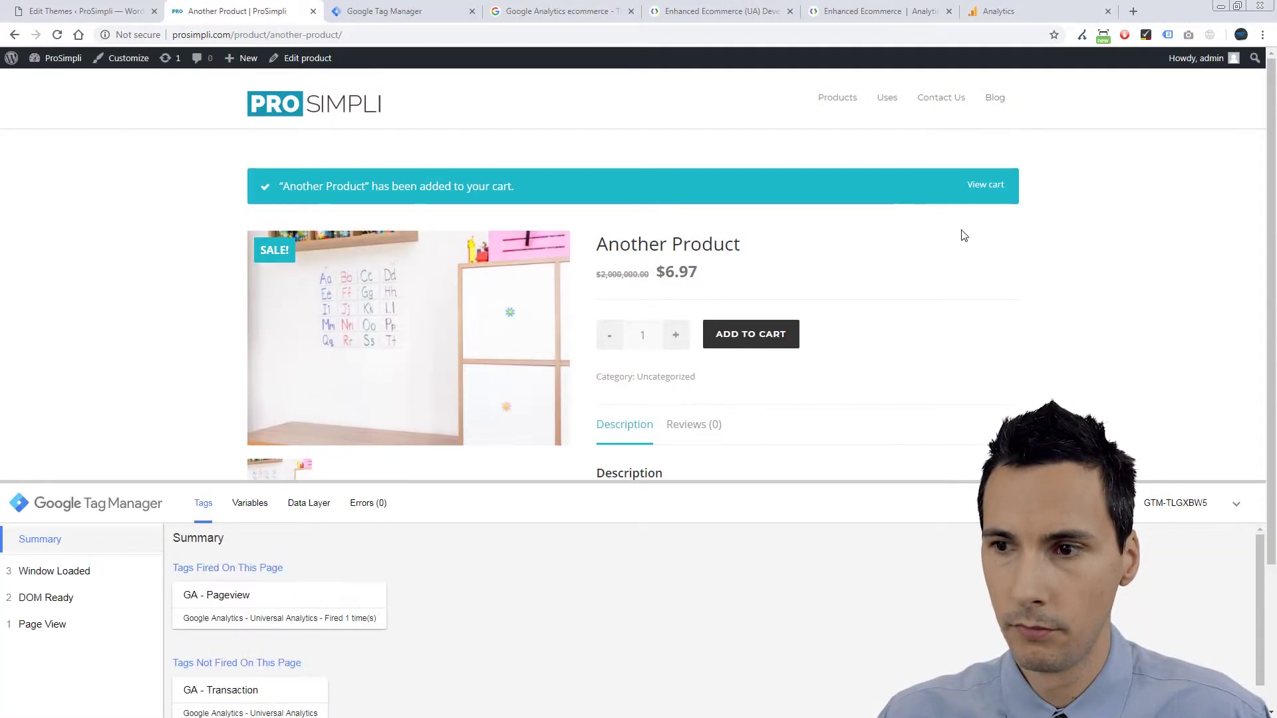
Check out with PayPal sandbox and pay the $41.88 total
{"action": "left_click", "coordinate": [984, 188]}
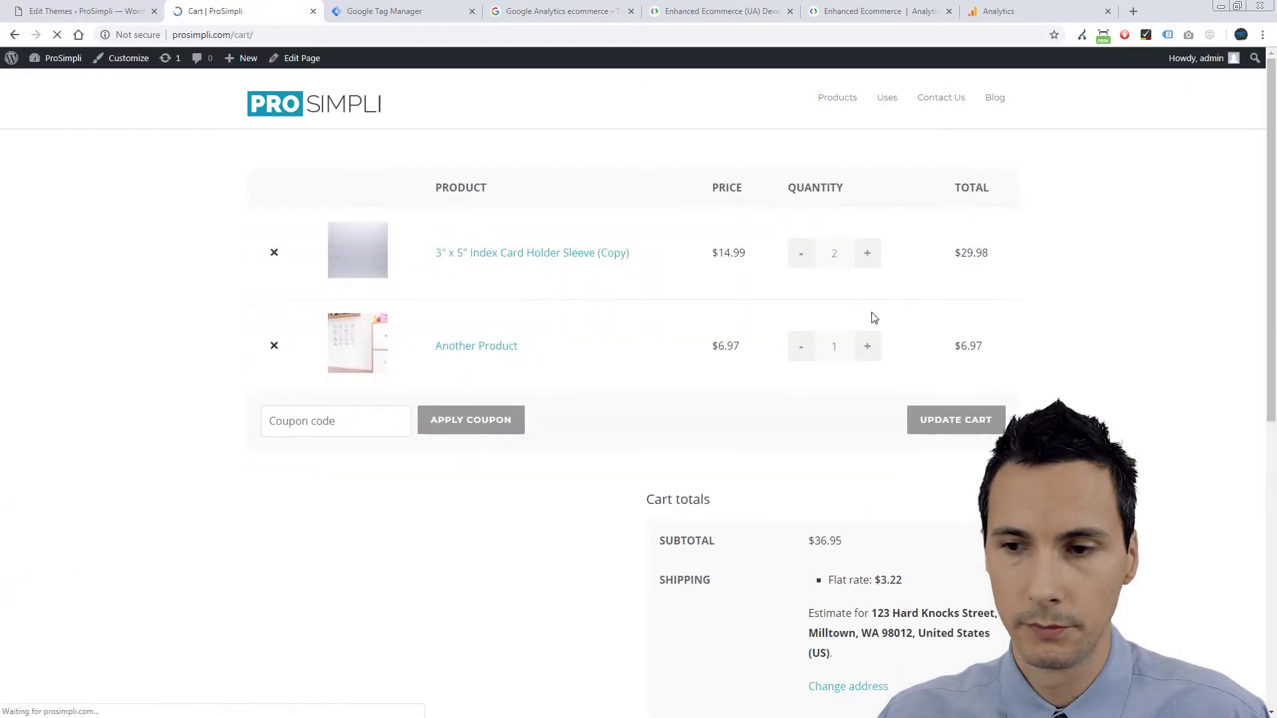
{"action": "scroll", "coordinate": [909, 376], "scroll_direction": "down", "scroll_amount": 5}
{"action": "left_click", "coordinate": [921, 441]}
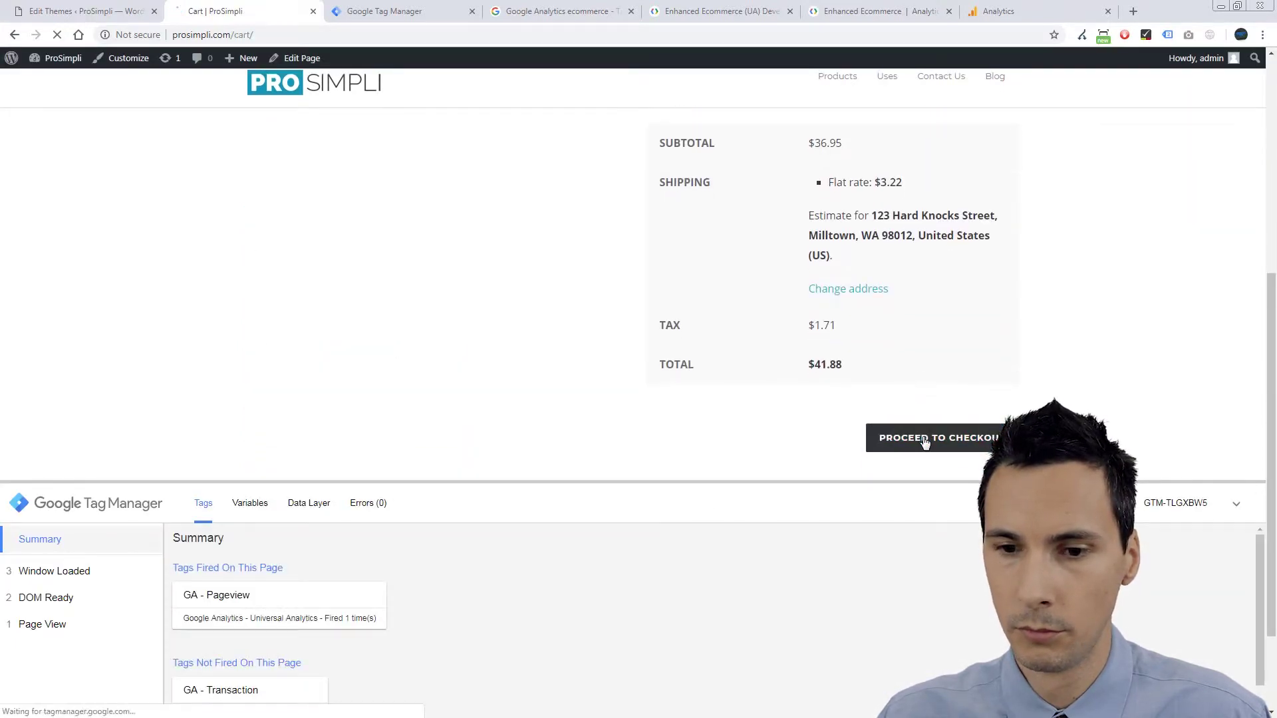
{"action": "scroll", "coordinate": [872, 322], "scroll_direction": "down", "scroll_amount": 15}
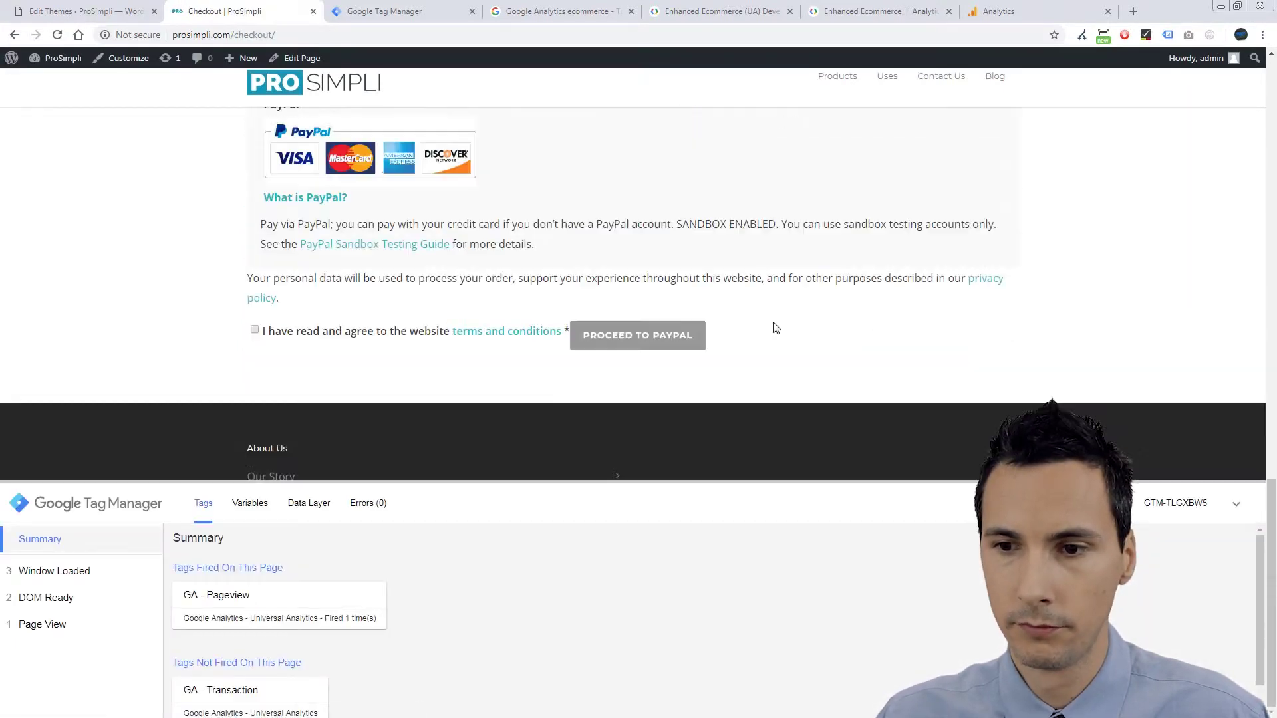
{"action": "left_click", "coordinate": [613, 345]}
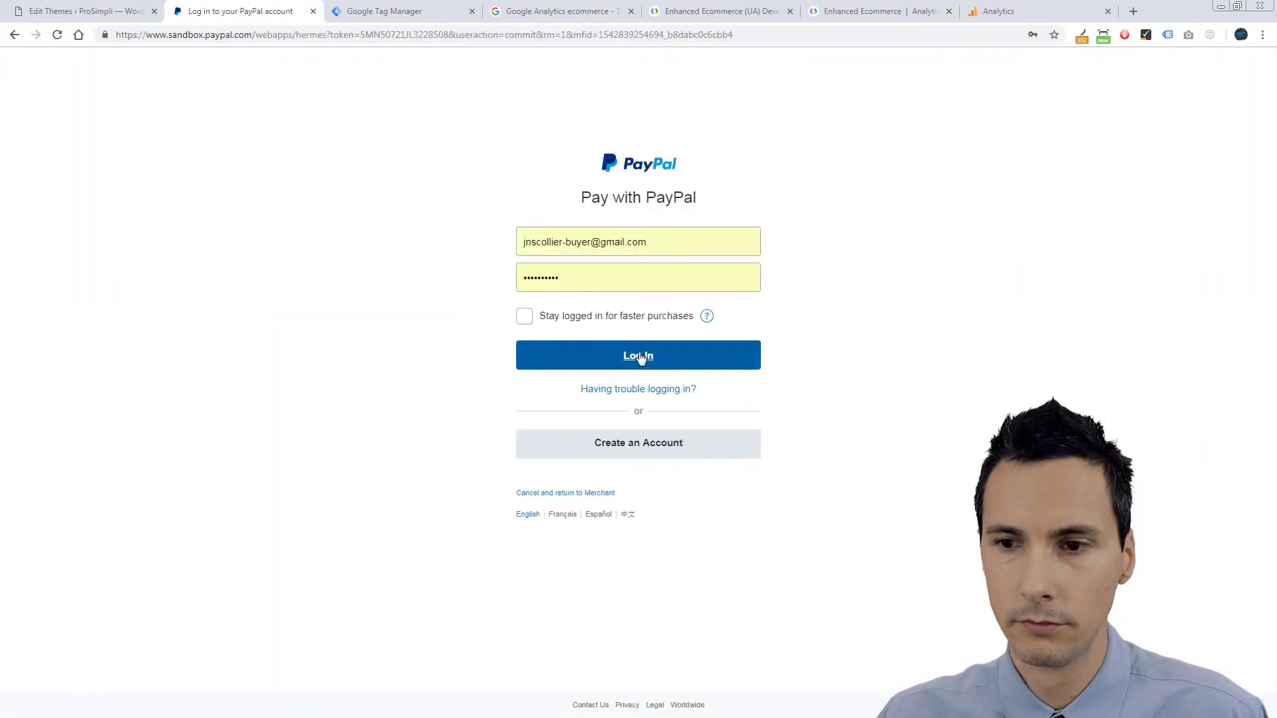
{"action": "left_click", "coordinate": [640, 356]}
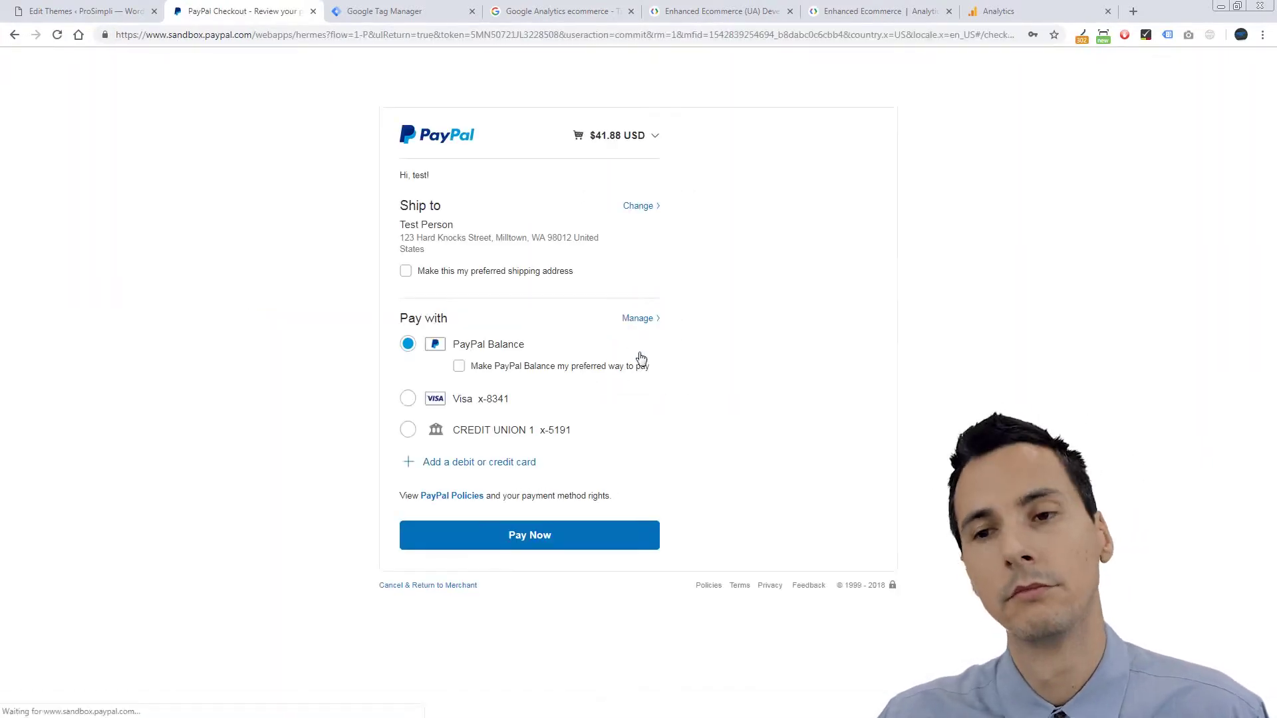
{"action": "left_click", "coordinate": [529, 594]}
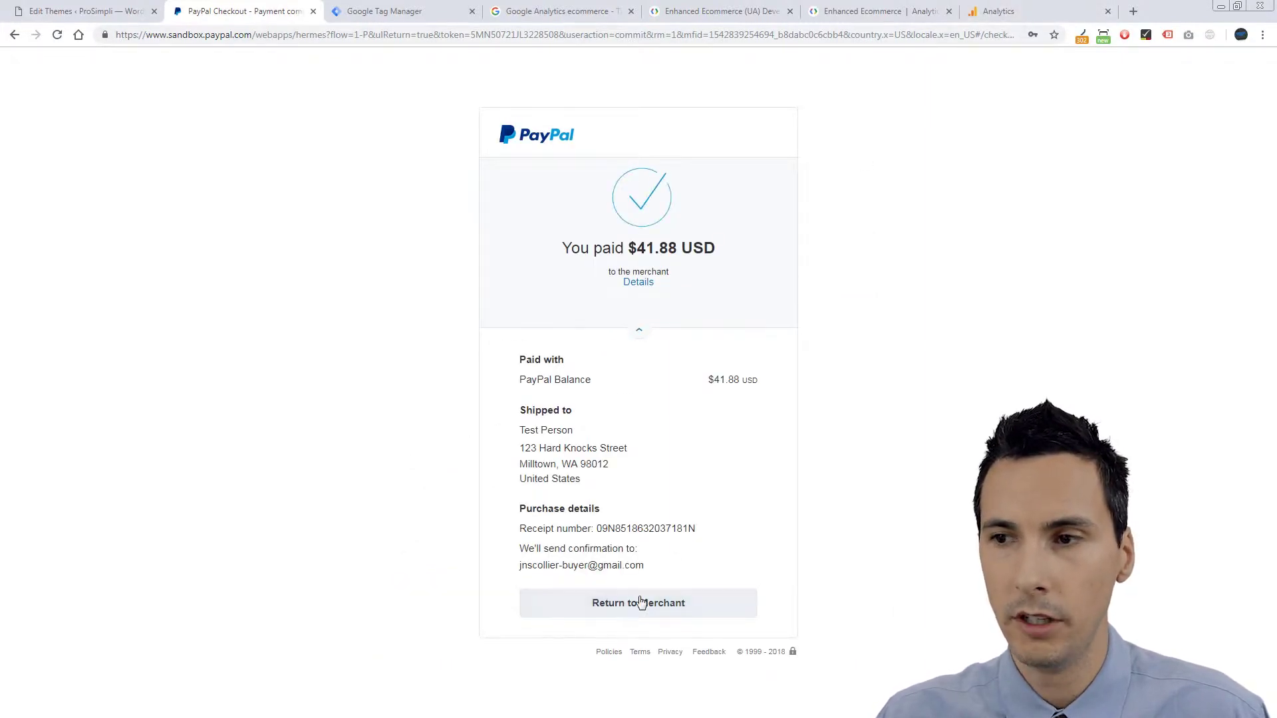
Check Google Analytics' Real-Time Events report for the test purchase
{"action": "left_click", "coordinate": [987, 14]}
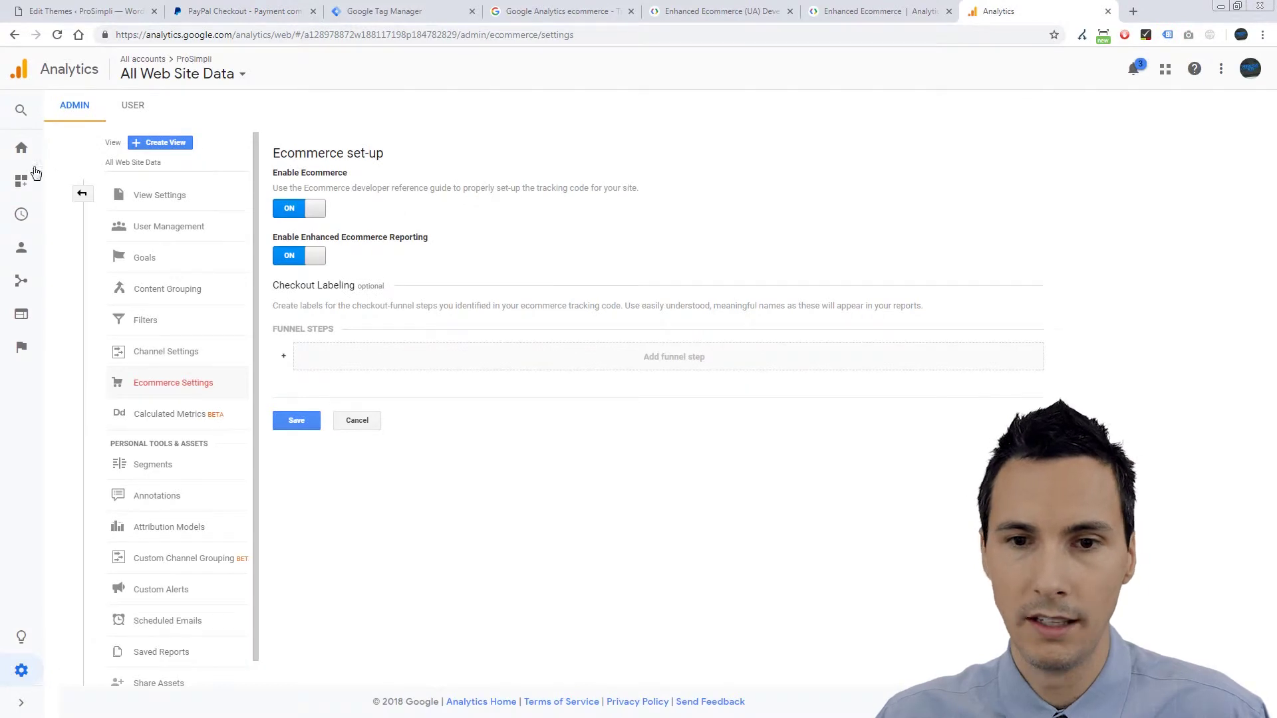
{"action": "left_click", "coordinate": [22, 147]}
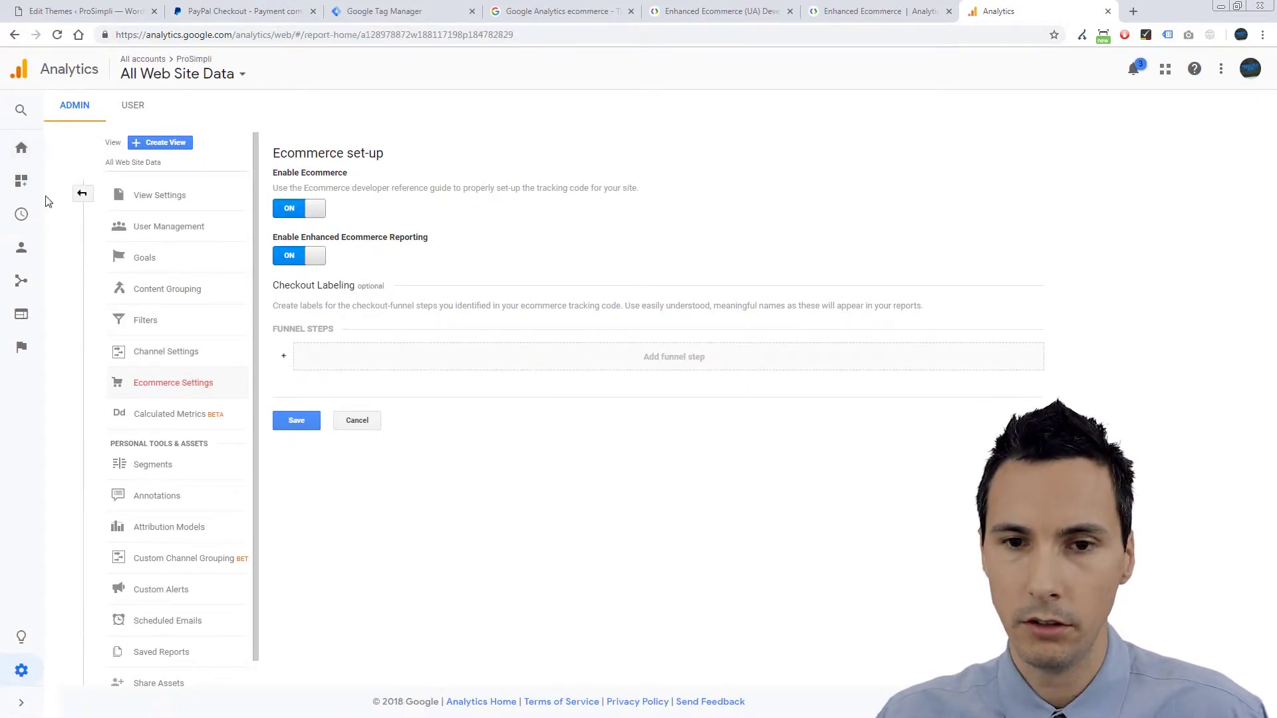
{"action": "left_click", "coordinate": [72, 232]}
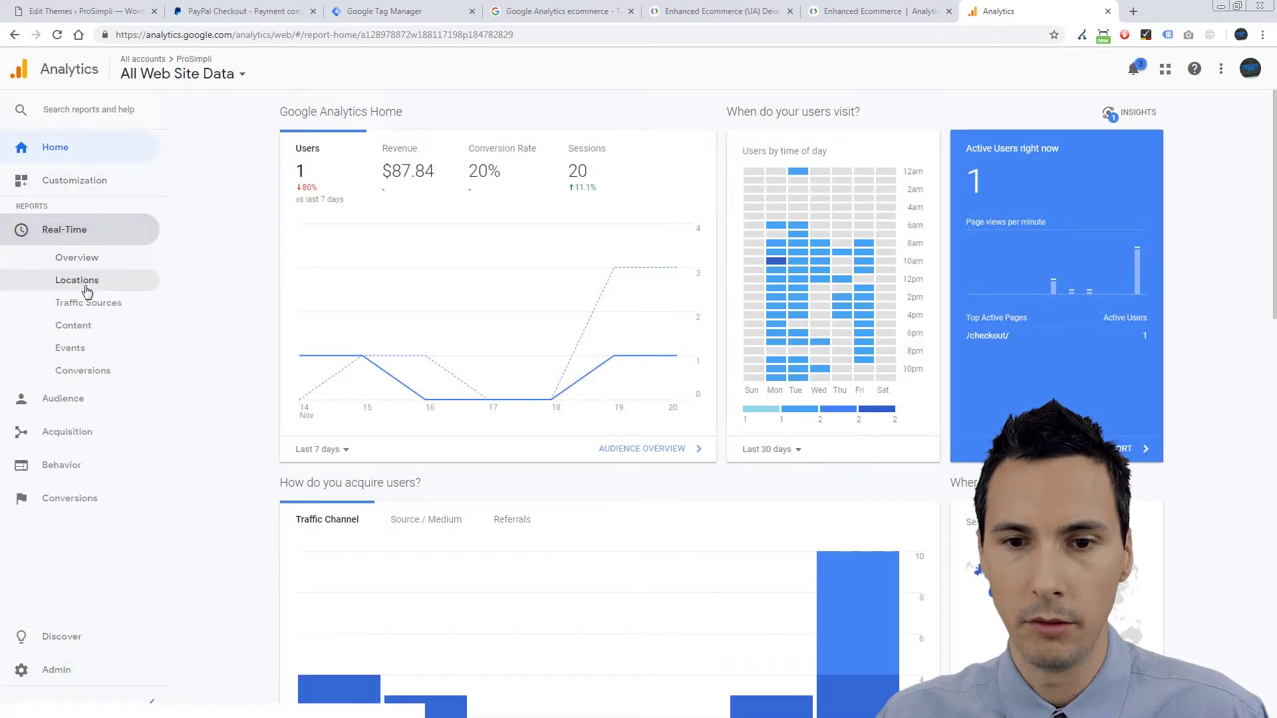
{"action": "left_click", "coordinate": [70, 348]}
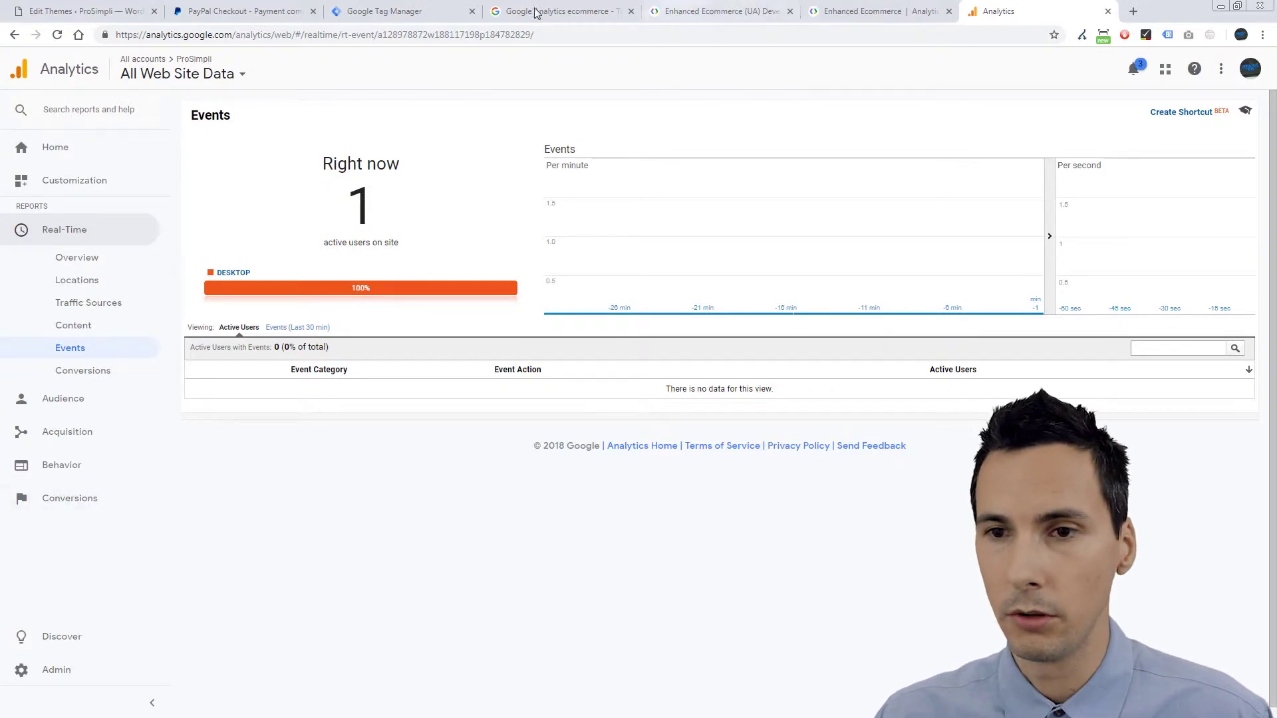
{"action": "left_click", "coordinate": [407, 10]}
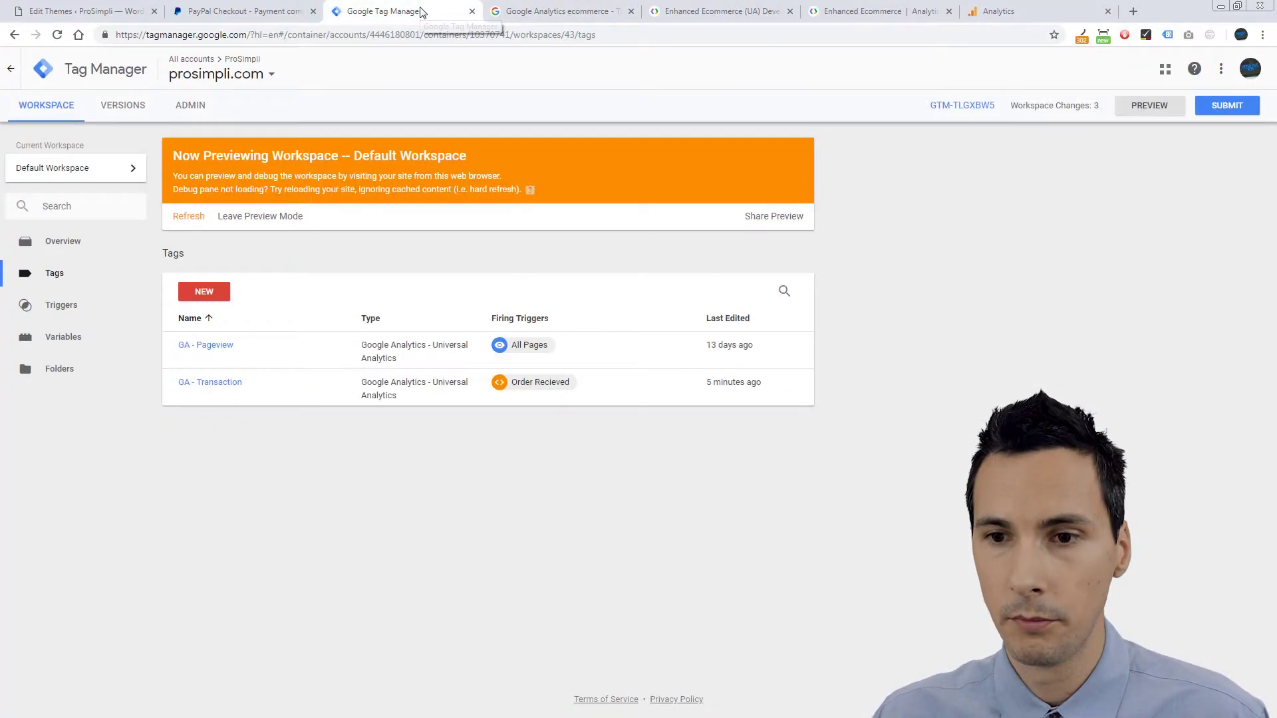
Return to the order 390 page and confirm GA - Transaction fired on EEtransaction
{"action": "left_click", "coordinate": [257, 11]}
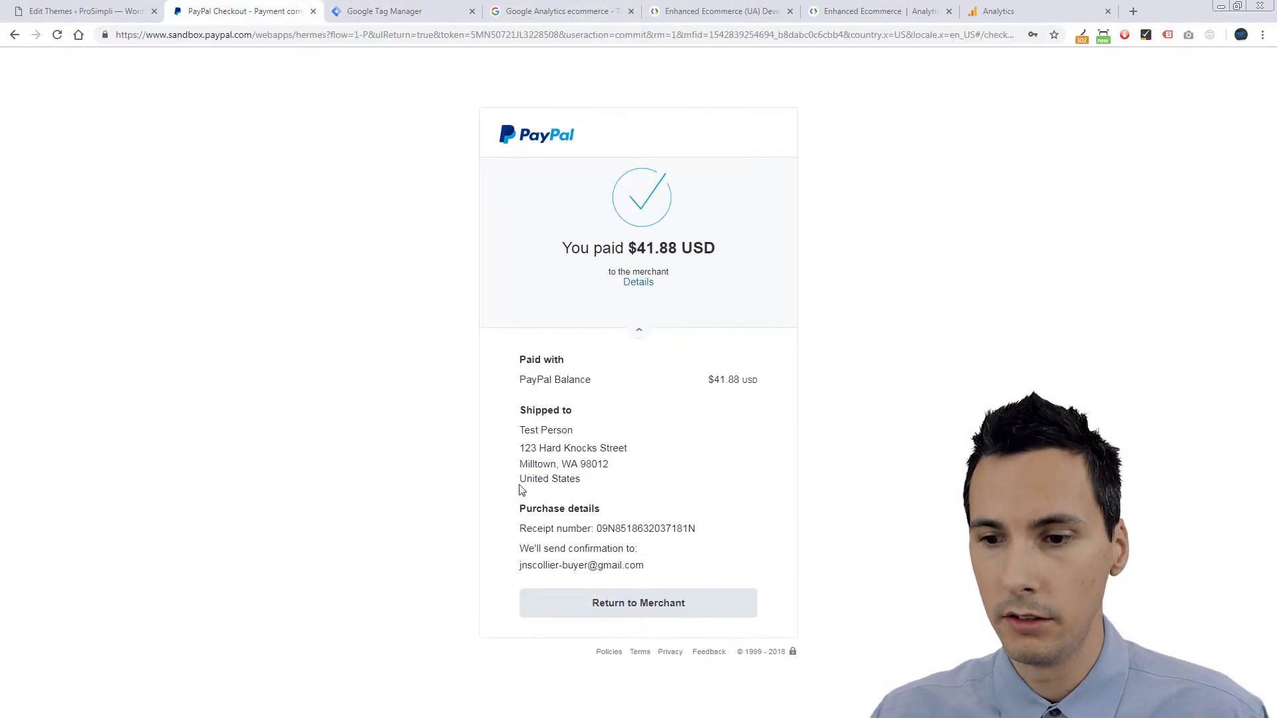
{"action": "left_click", "coordinate": [661, 607]}
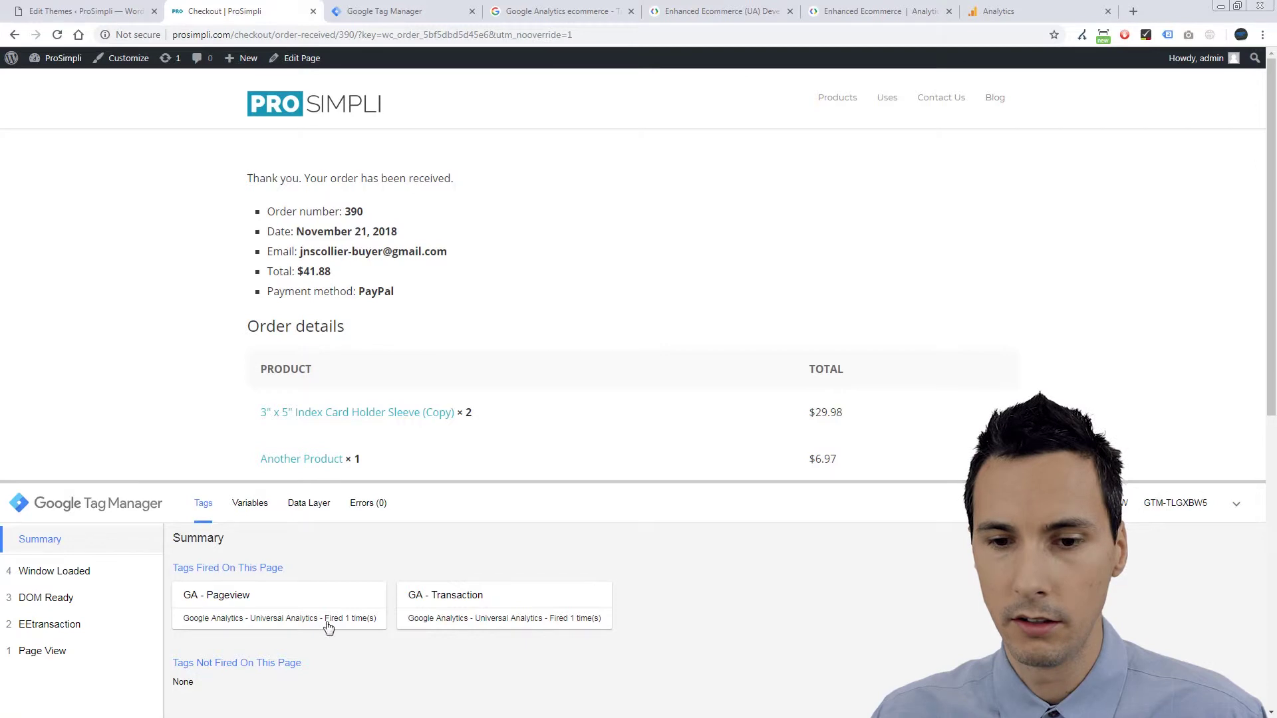
{"action": "left_click", "coordinate": [69, 628]}
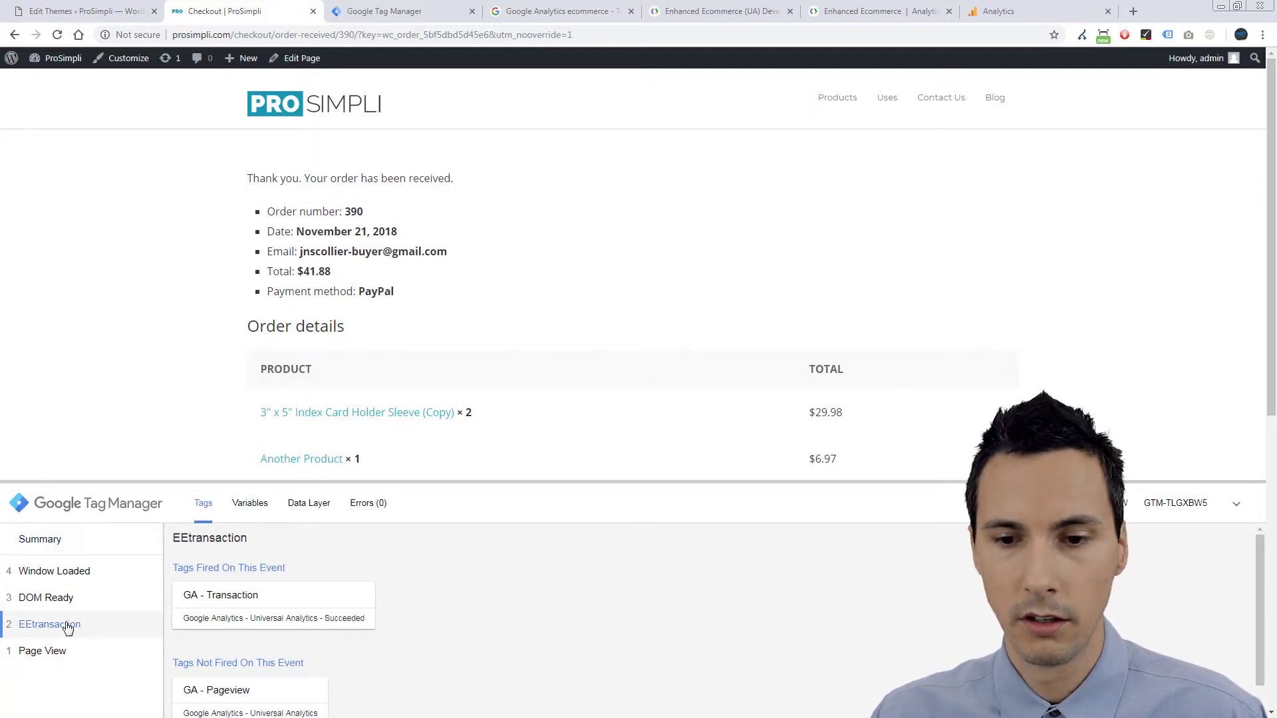
{"action": "left_click", "coordinate": [312, 585]}
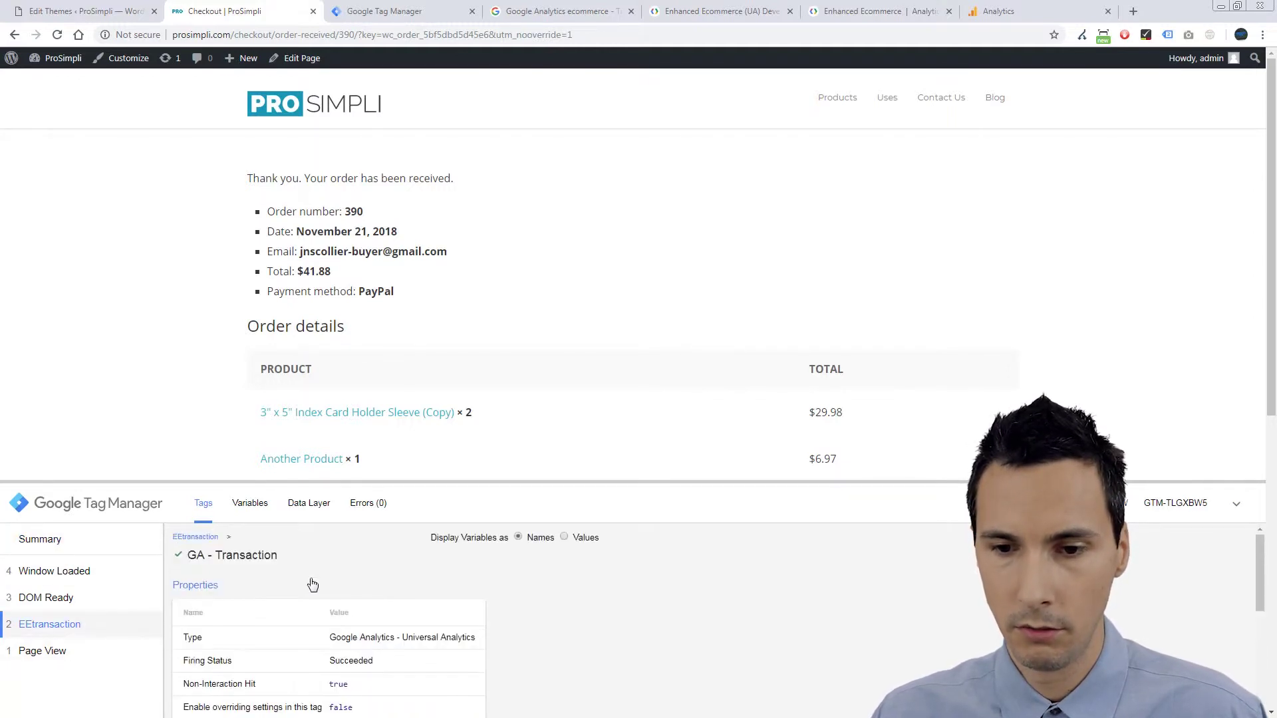
{"action": "scroll", "coordinate": [317, 584], "scroll_direction": "down", "scroll_amount": 5}
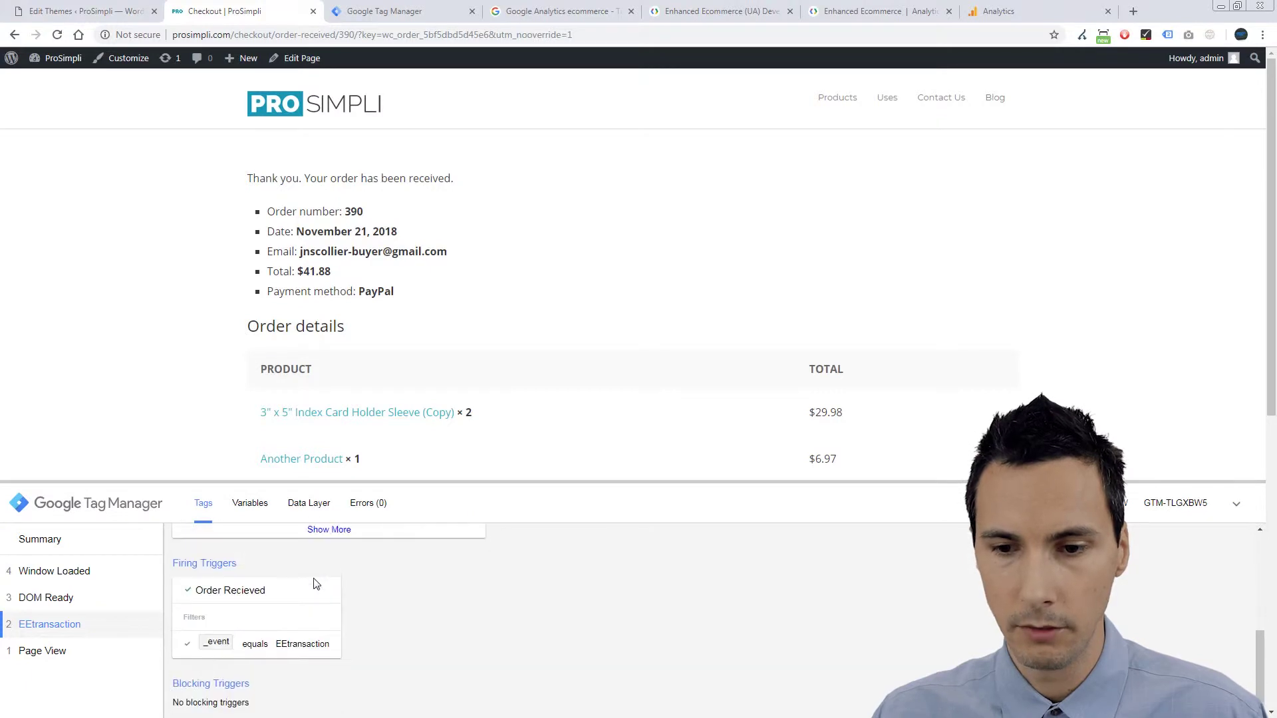
{"action": "double_click", "coordinate": [305, 640]}
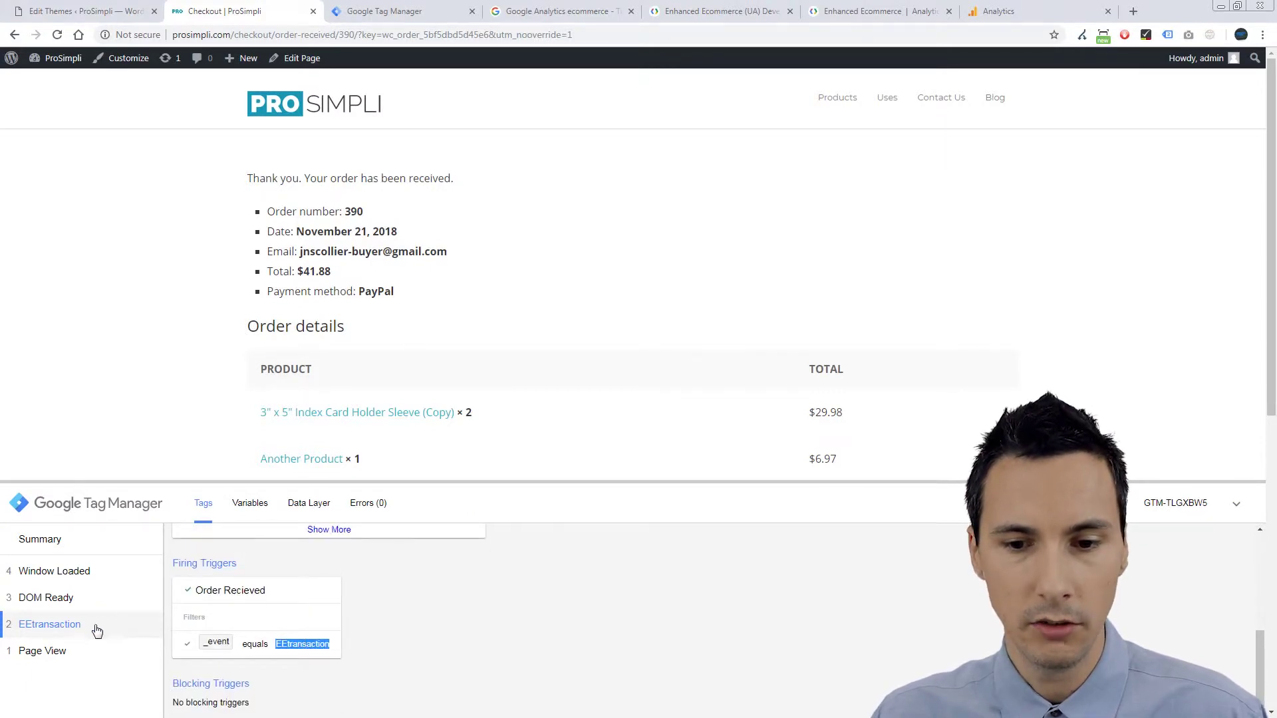
{"action": "left_click", "coordinate": [449, 14]}
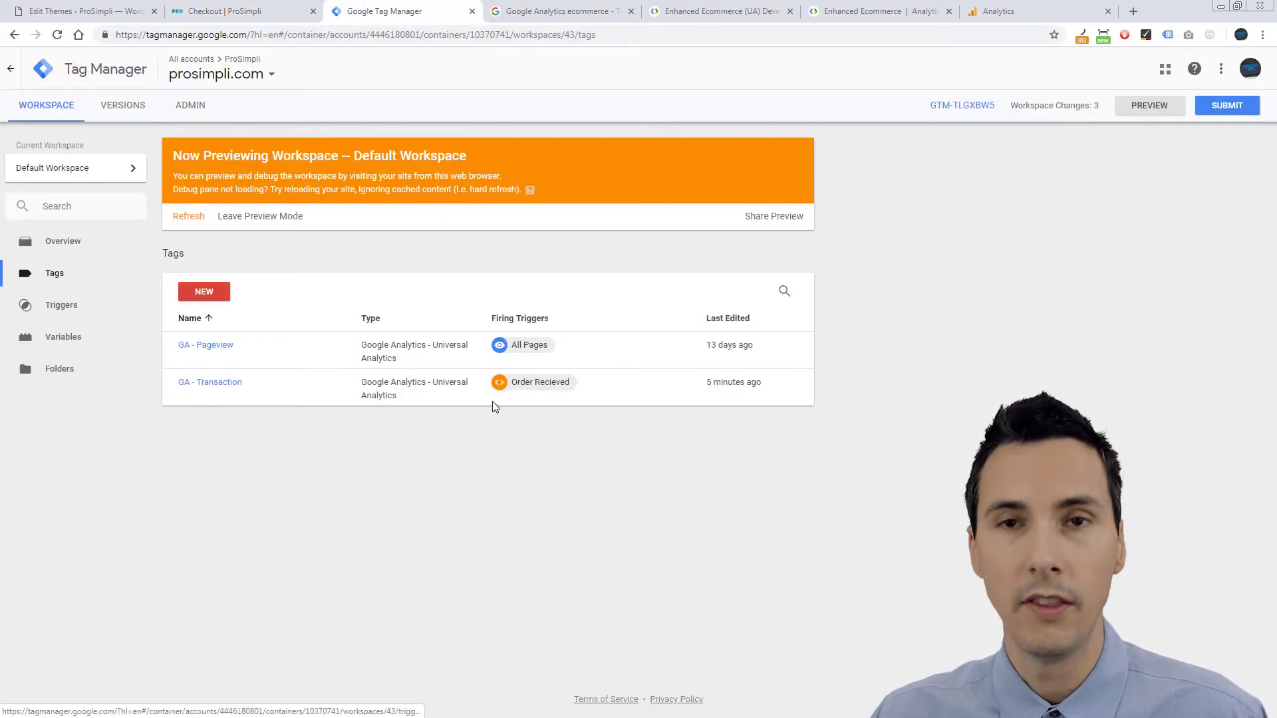
Verify the Order Recieved trigger's event name is EEtransaction, closing it without saving
{"action": "left_click", "coordinate": [544, 384]}
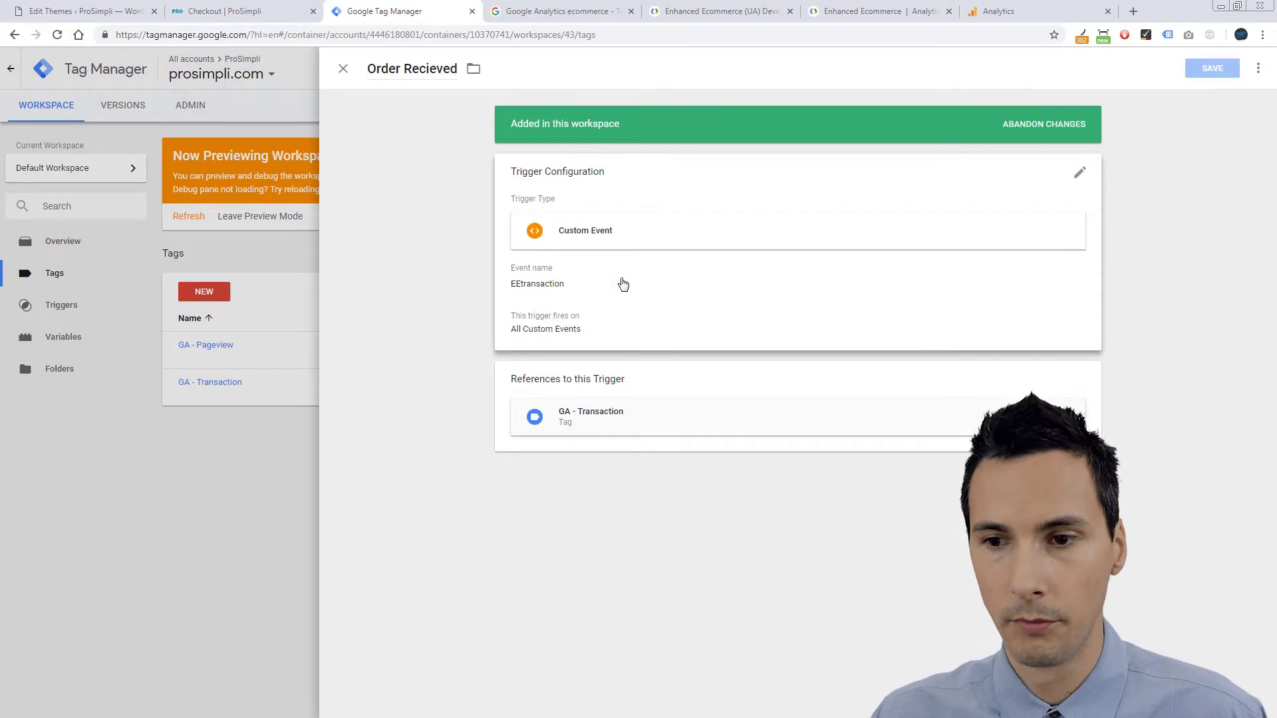
{"action": "left_click", "coordinate": [623, 284]}
{"action": "left_click_drag", "start_coordinate": [589, 298], "coordinate": [495, 313]}
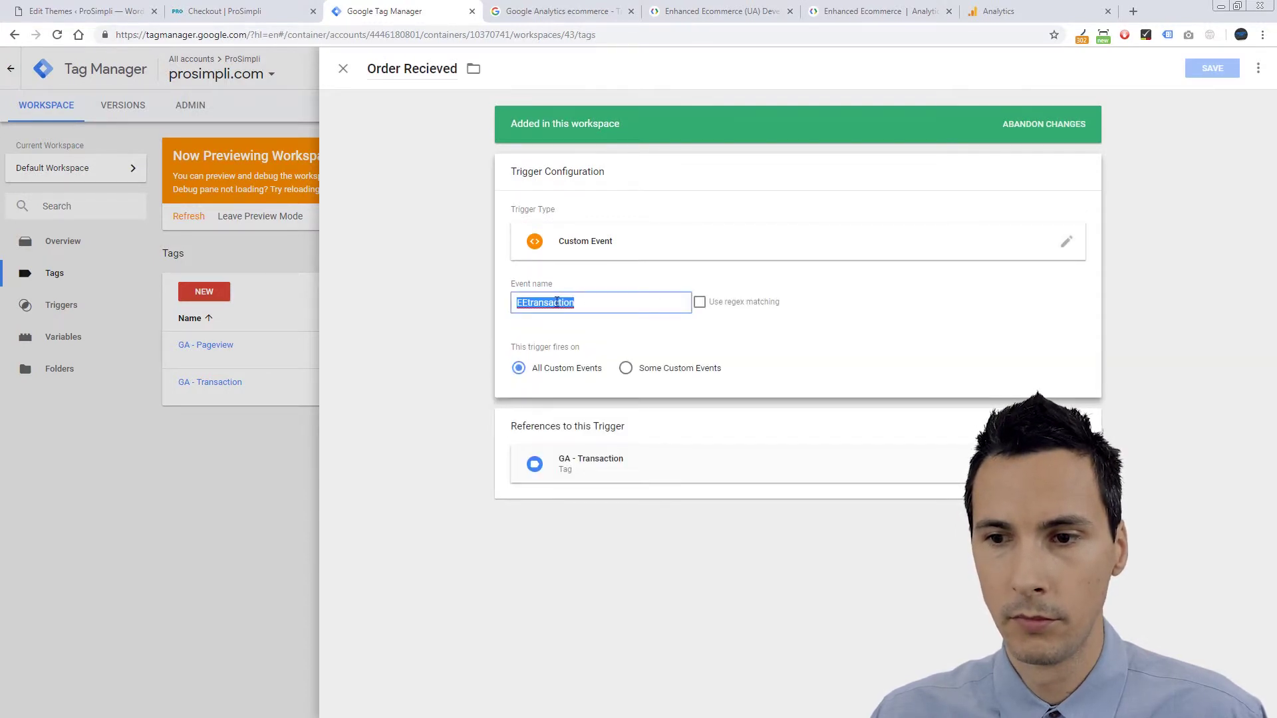
{"action": "left_click", "coordinate": [554, 302]}
{"action": "left_click", "coordinate": [344, 68]}
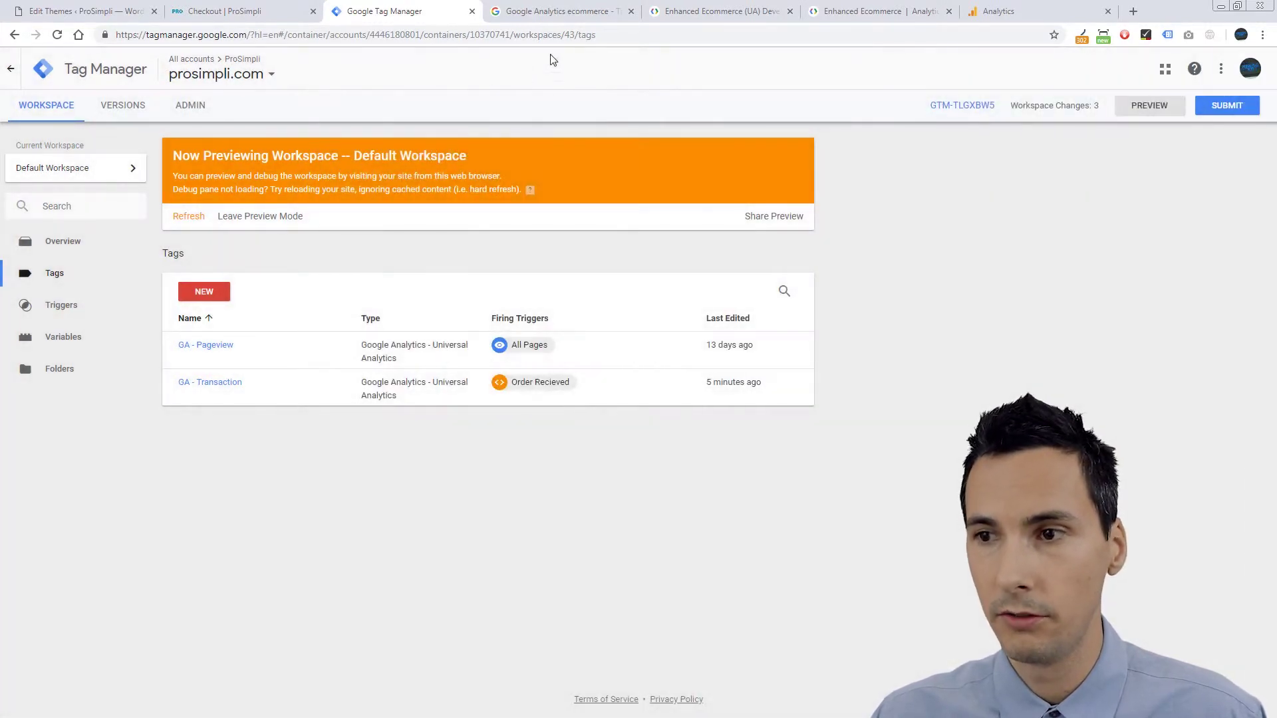
{"action": "left_click", "coordinate": [86, 11]}
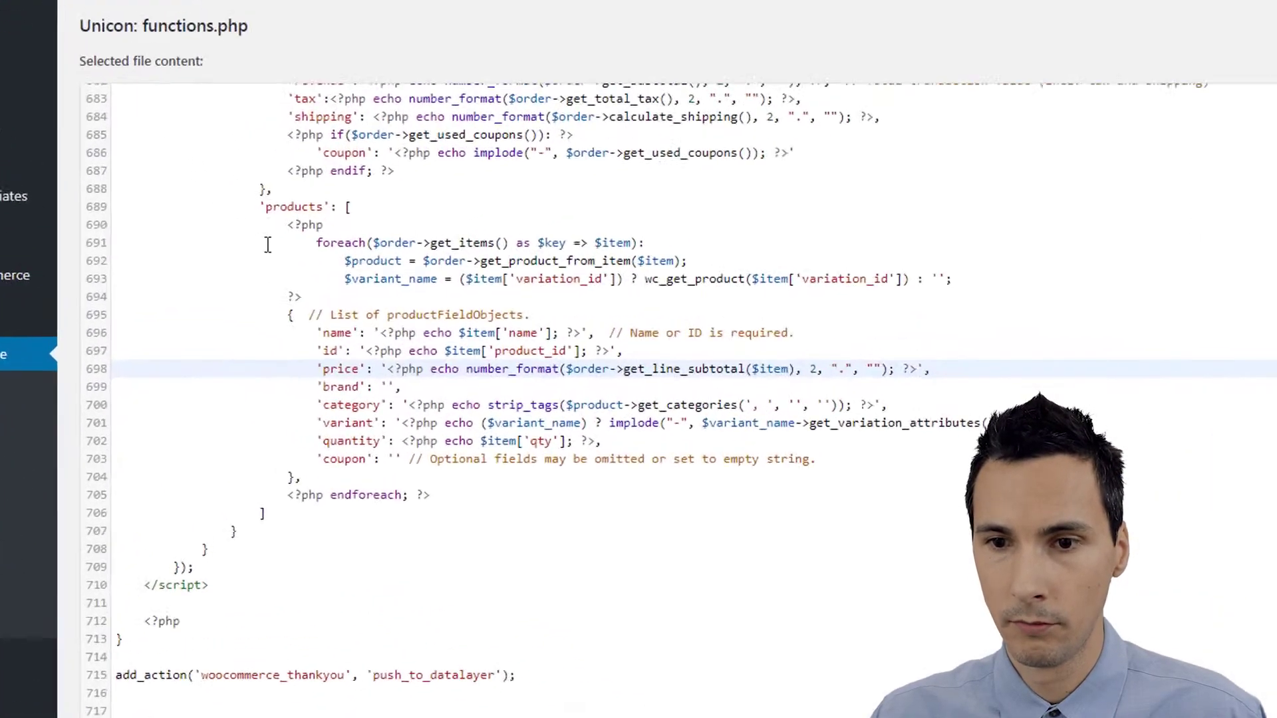
Confirm the theme's dataLayer push on line 676 uses event 'EEtransaction'
{"action": "scroll", "coordinate": [267, 244], "scroll_direction": "up", "scroll_amount": 5}
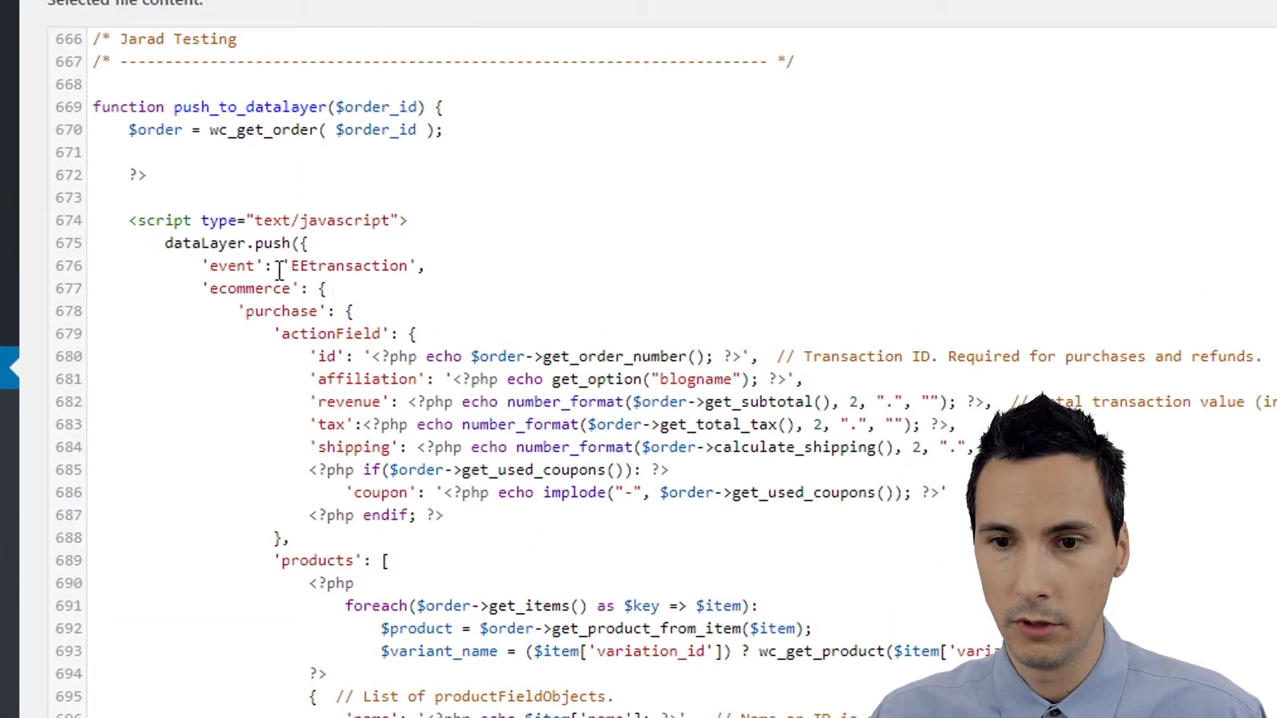
{"action": "double_click", "coordinate": [242, 251]}
{"action": "double_click", "coordinate": [243, 262]}
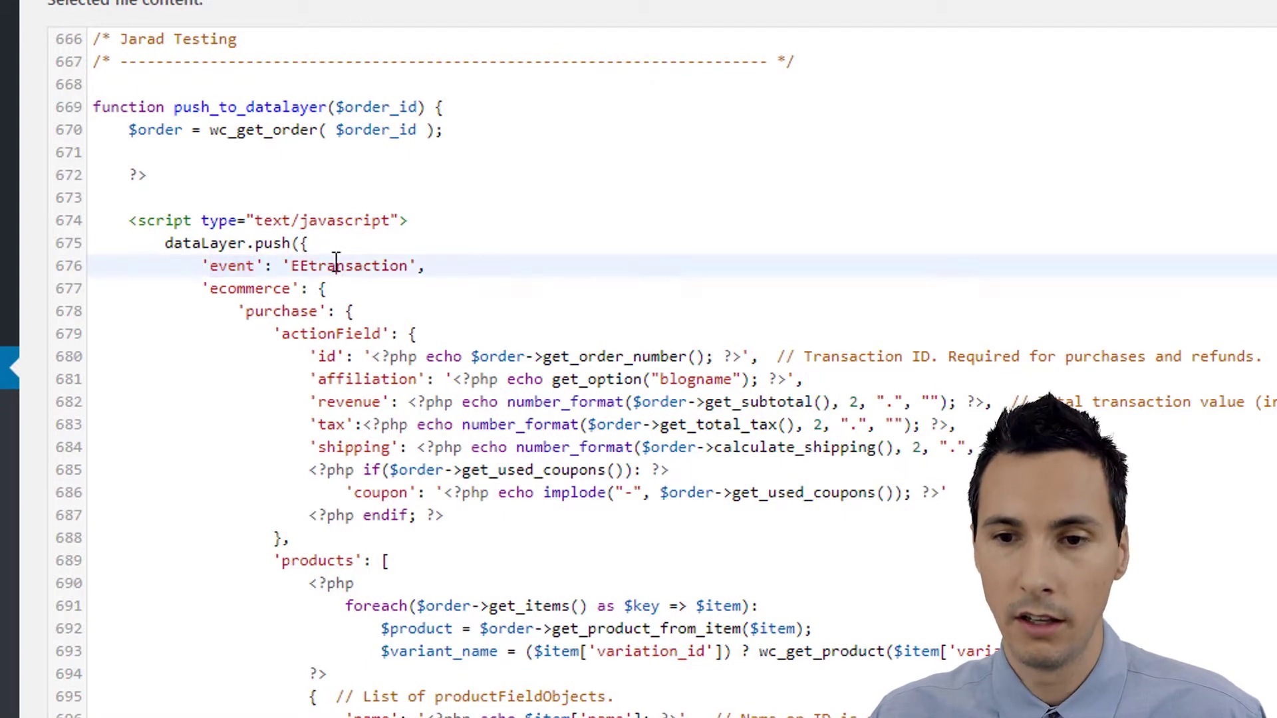
{"action": "double_click", "coordinate": [307, 264]}
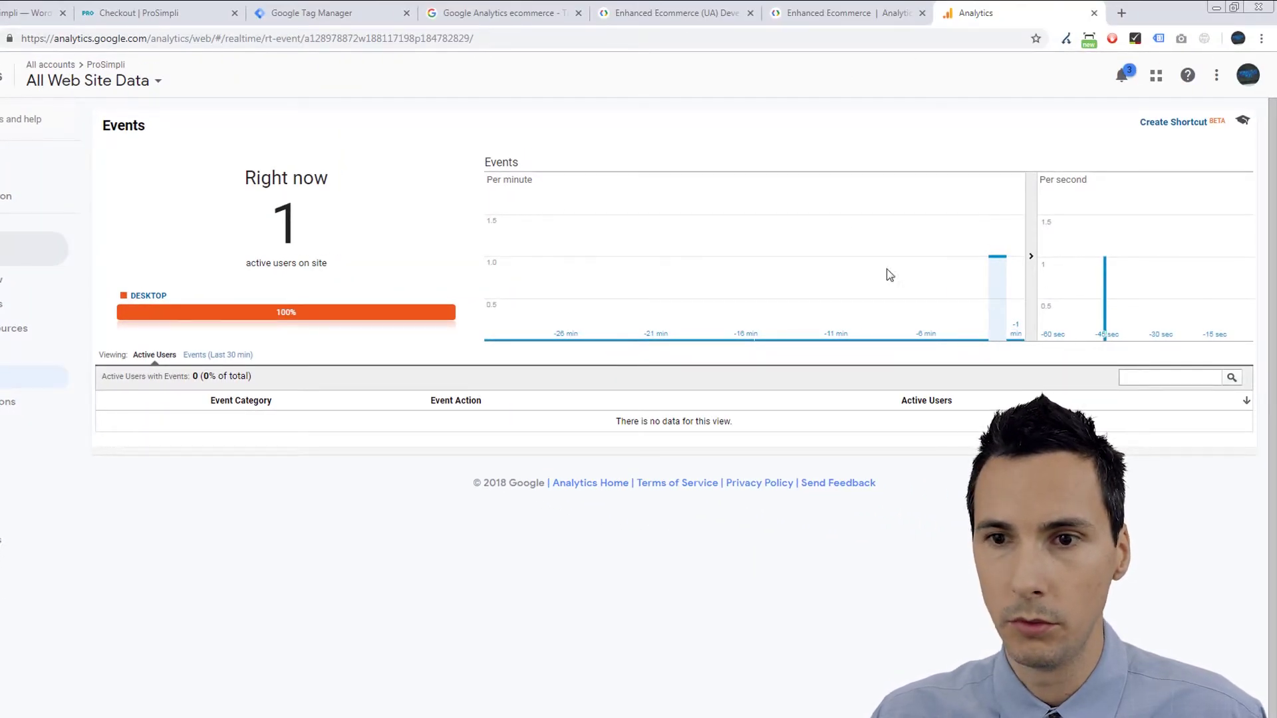
Show the Checkout page's Data Layer in the GTM debug pane, enlarge it, and inspect the EEtransaction message
{"action": "left_click", "coordinate": [133, 12]}
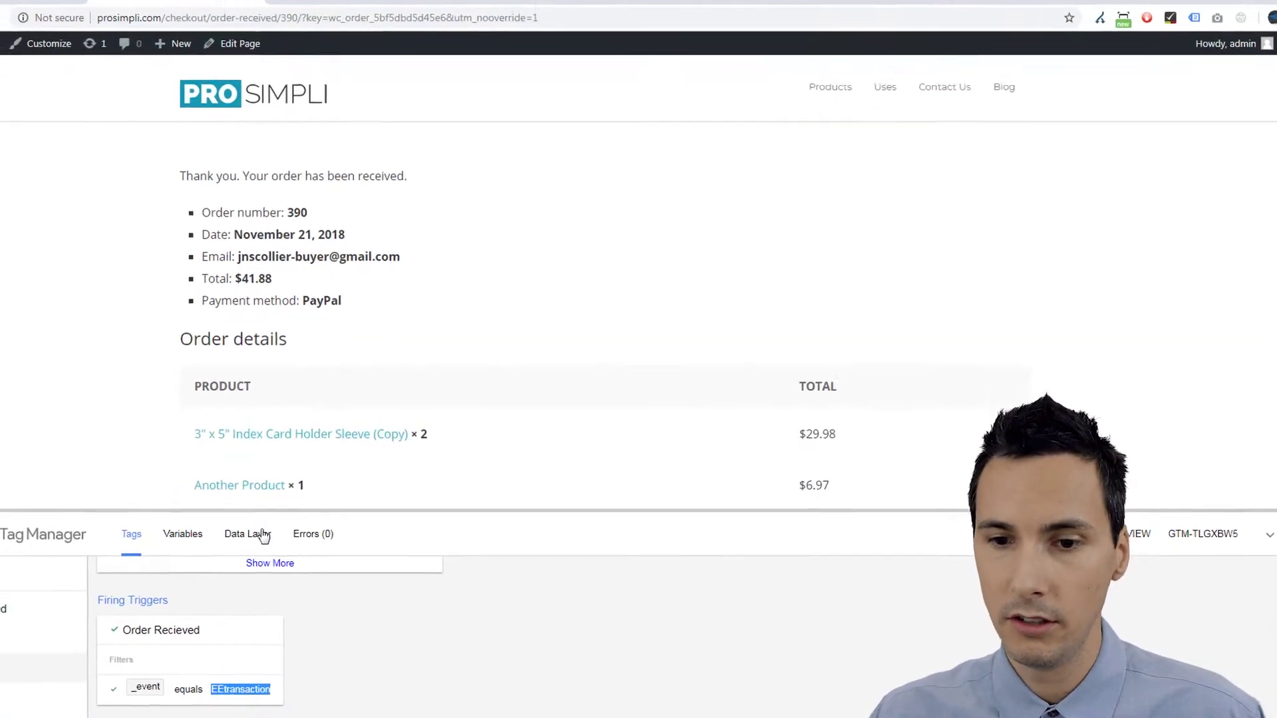
{"action": "left_click", "coordinate": [233, 547]}
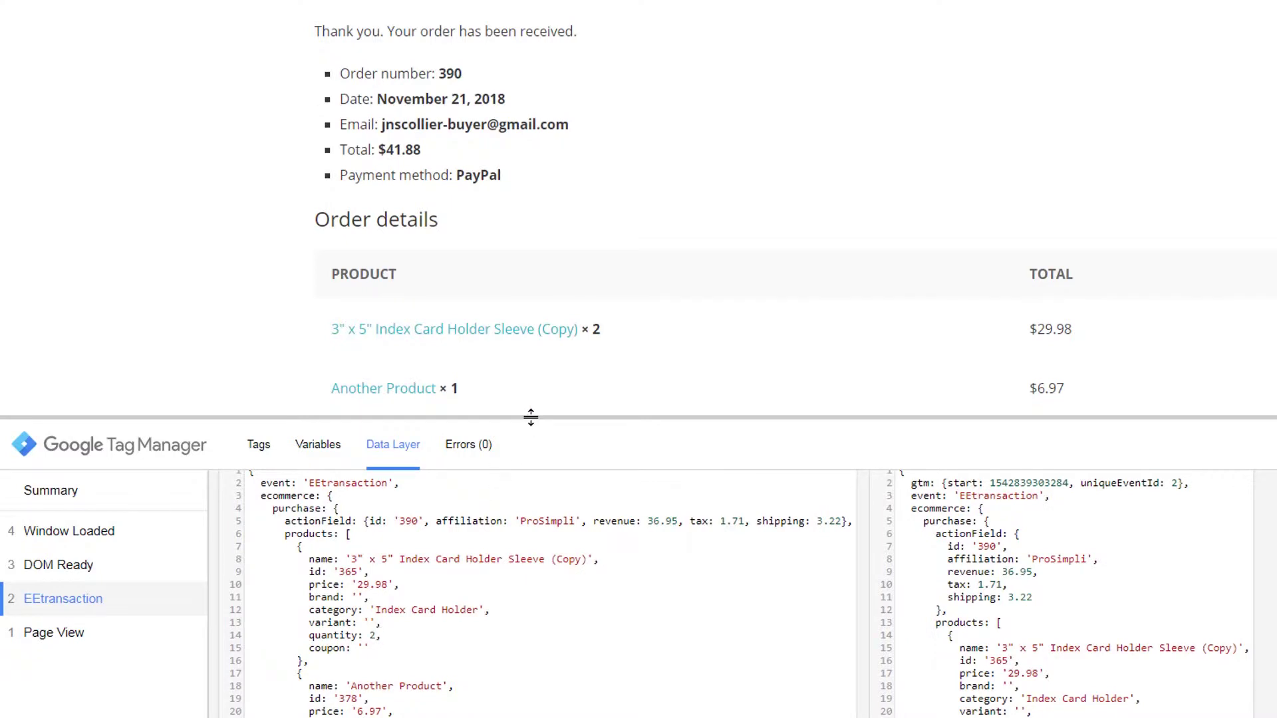
{"action": "left_click_drag", "start_coordinate": [531, 417], "coordinate": [565, 129]}
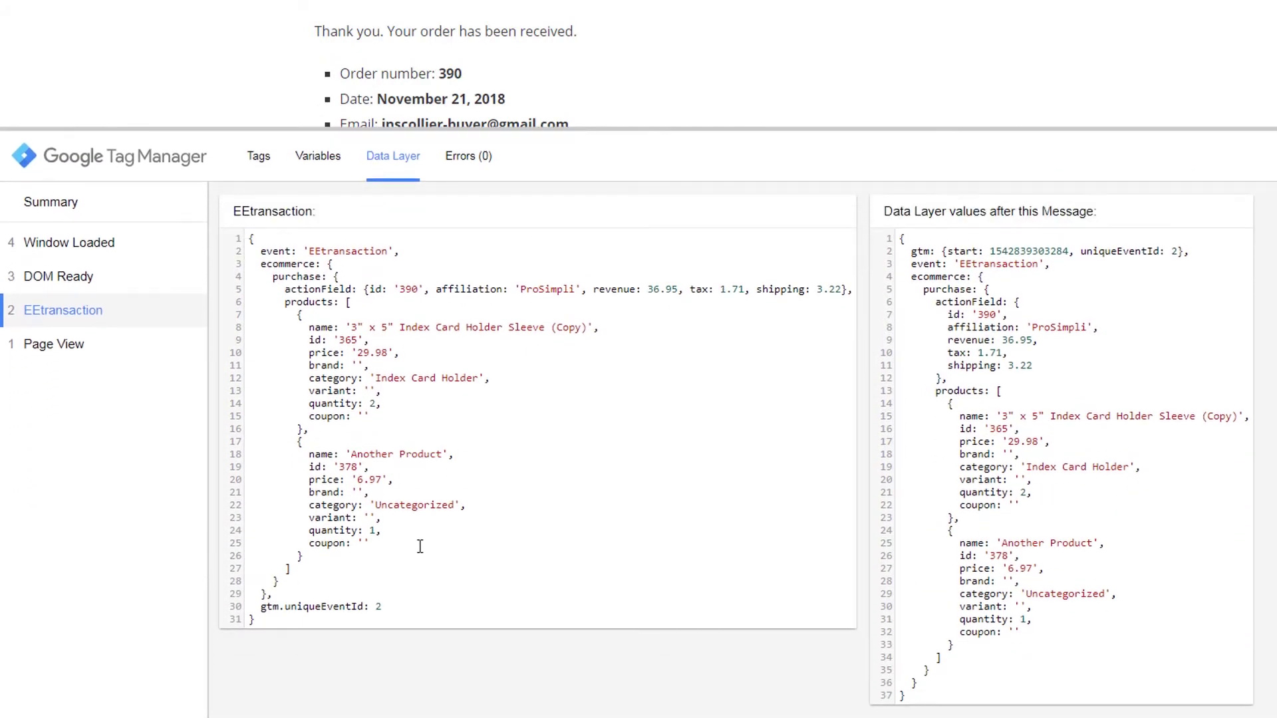
{"action": "left_click_drag", "start_coordinate": [300, 622], "coordinate": [249, 234]}
{"action": "left_click", "coordinate": [390, 371]}
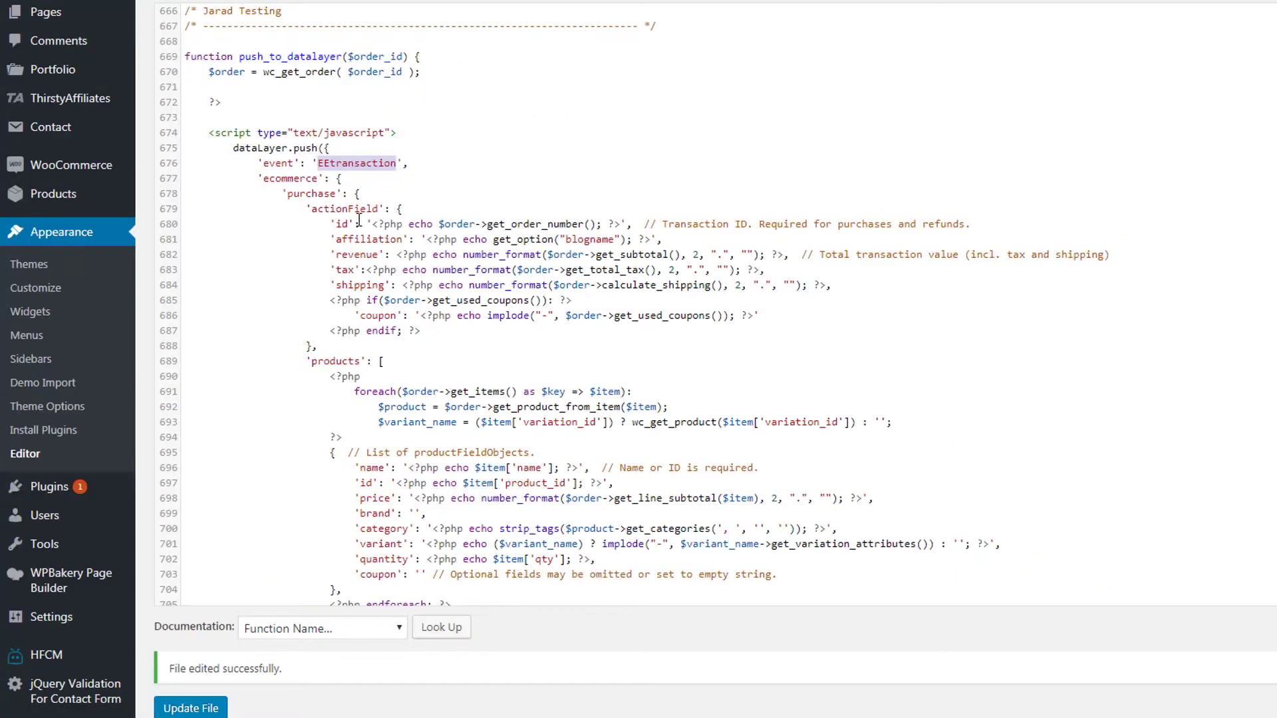
{"action": "left_click", "coordinate": [359, 222]}
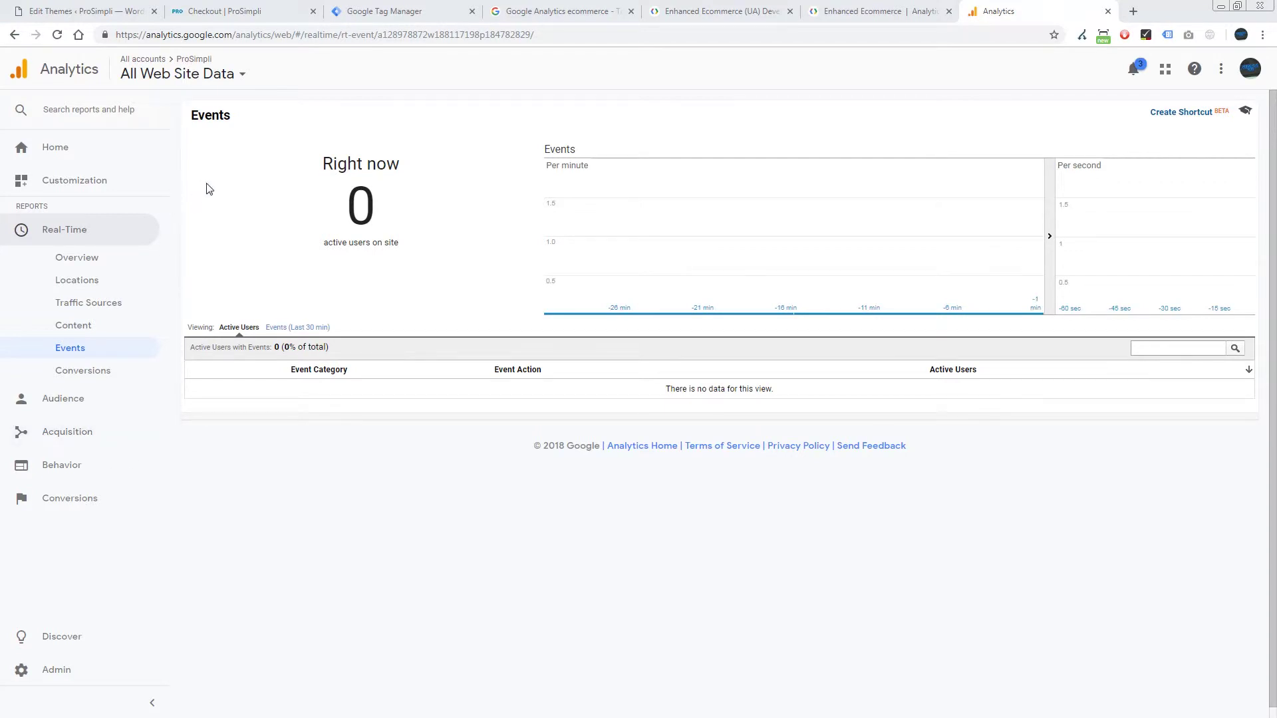
On the order-received page, check order number 390 and its total 41.88
{"action": "left_click", "coordinate": [273, 14]}
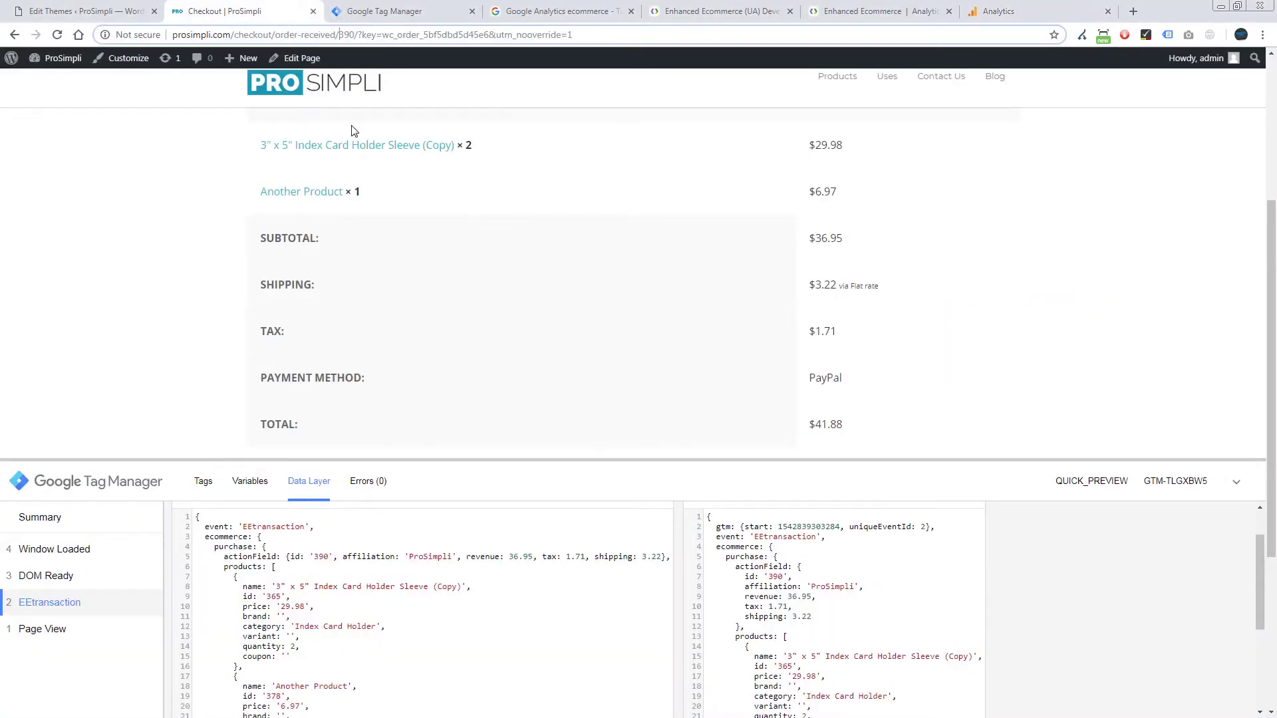
{"action": "scroll", "coordinate": [1134, 402], "scroll_direction": "up", "scroll_amount": 5}
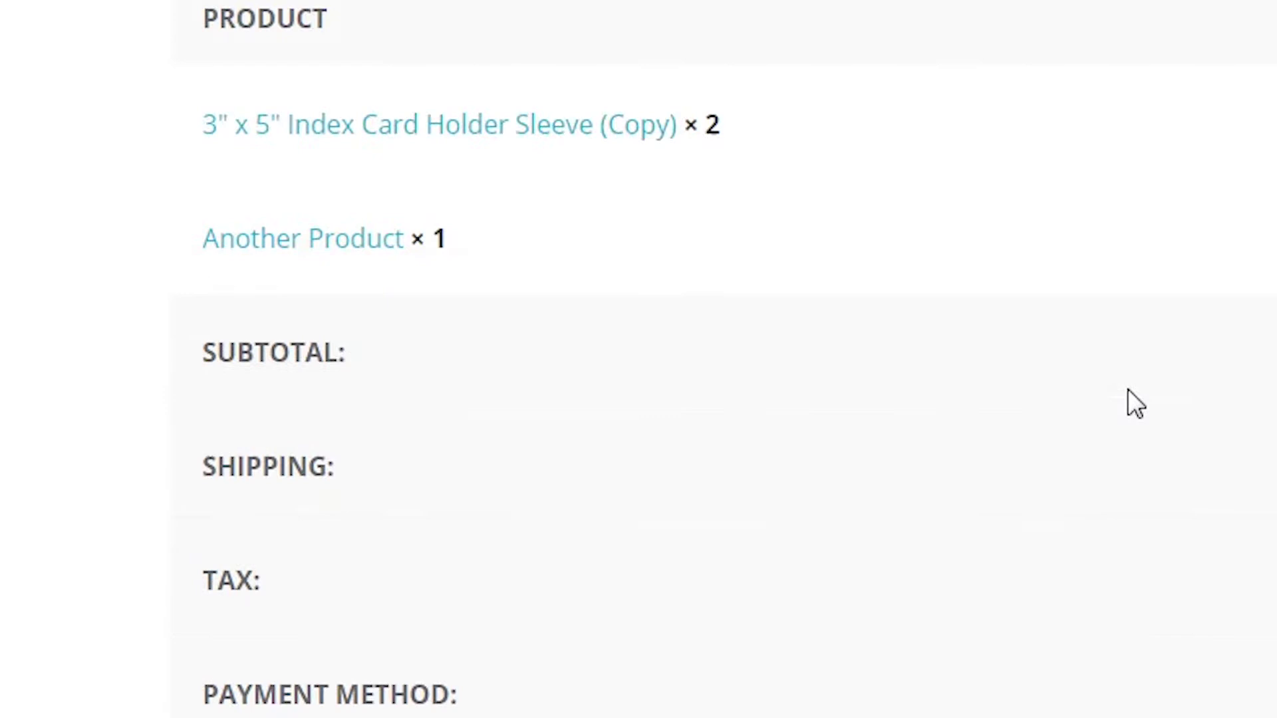
{"action": "double_click", "coordinate": [431, 165]}
{"action": "left_click", "coordinate": [560, 185]}
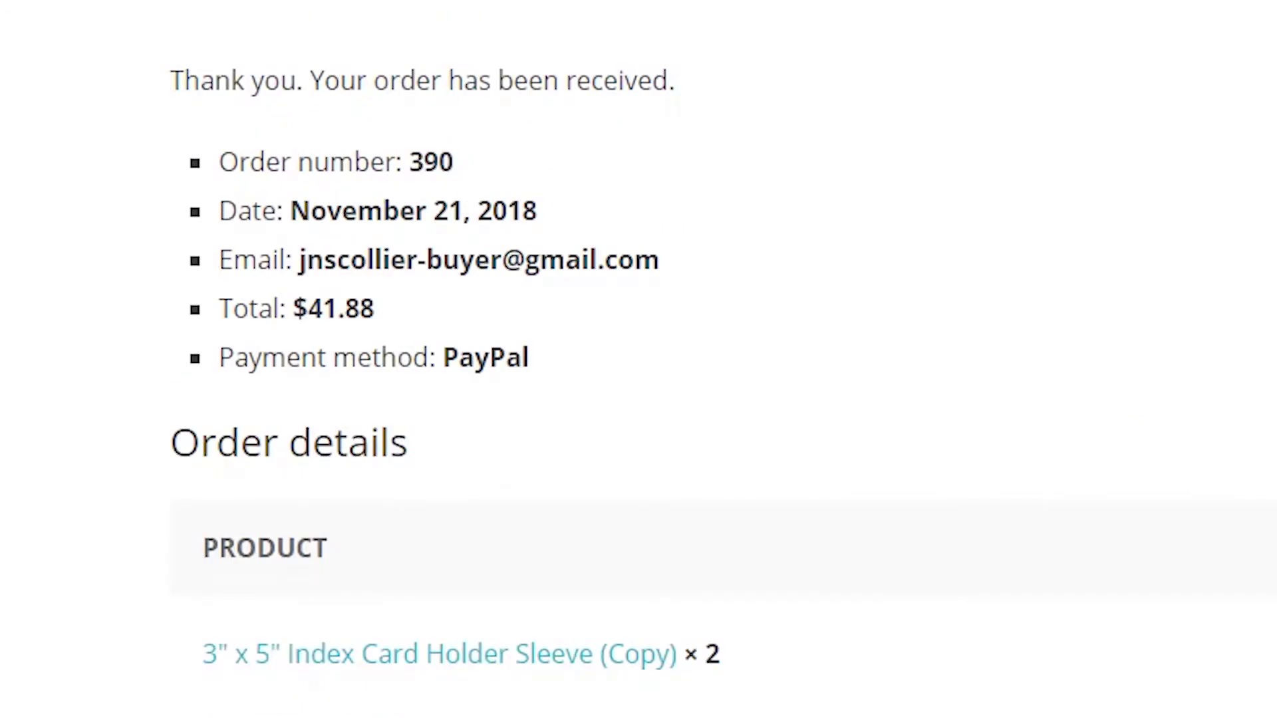
{"action": "double_click", "coordinate": [373, 311]}
{"action": "left_click", "coordinate": [1047, 317]}
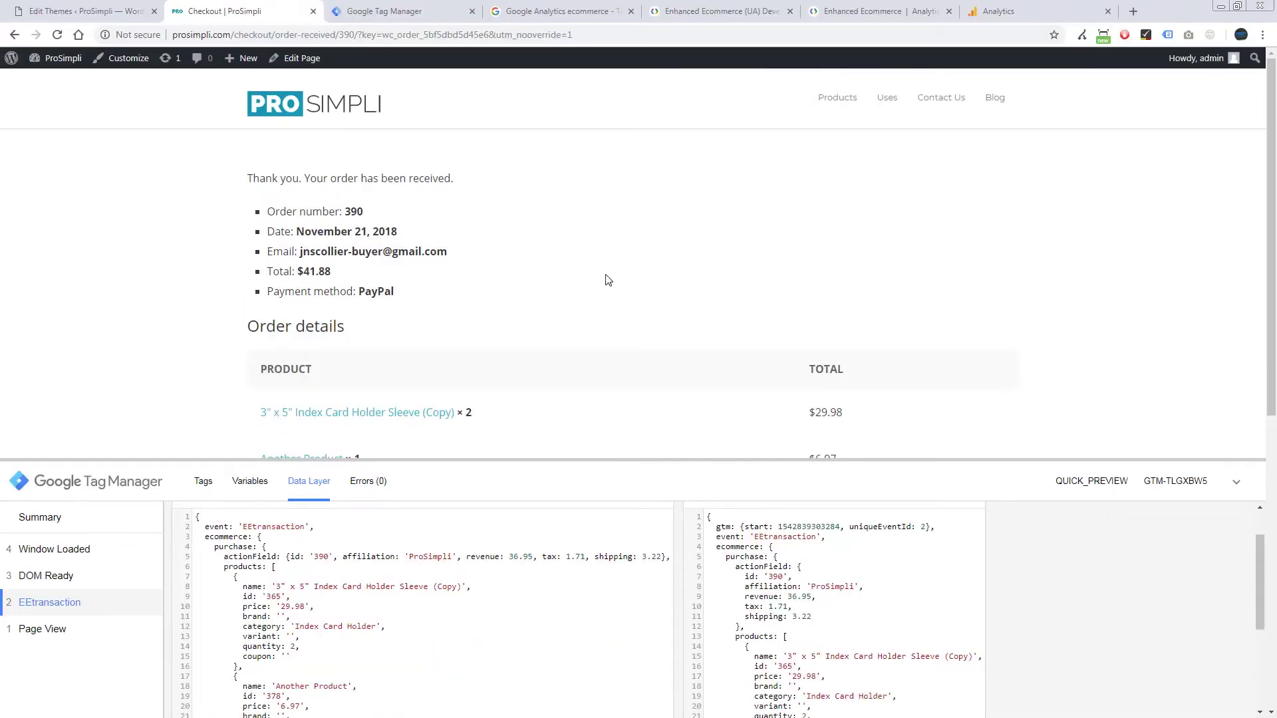
Check the order's shipping amount 3.22 and tax amount 1.71 against the data layer
{"action": "scroll", "coordinate": [636, 279], "scroll_direction": "down", "scroll_amount": 4}
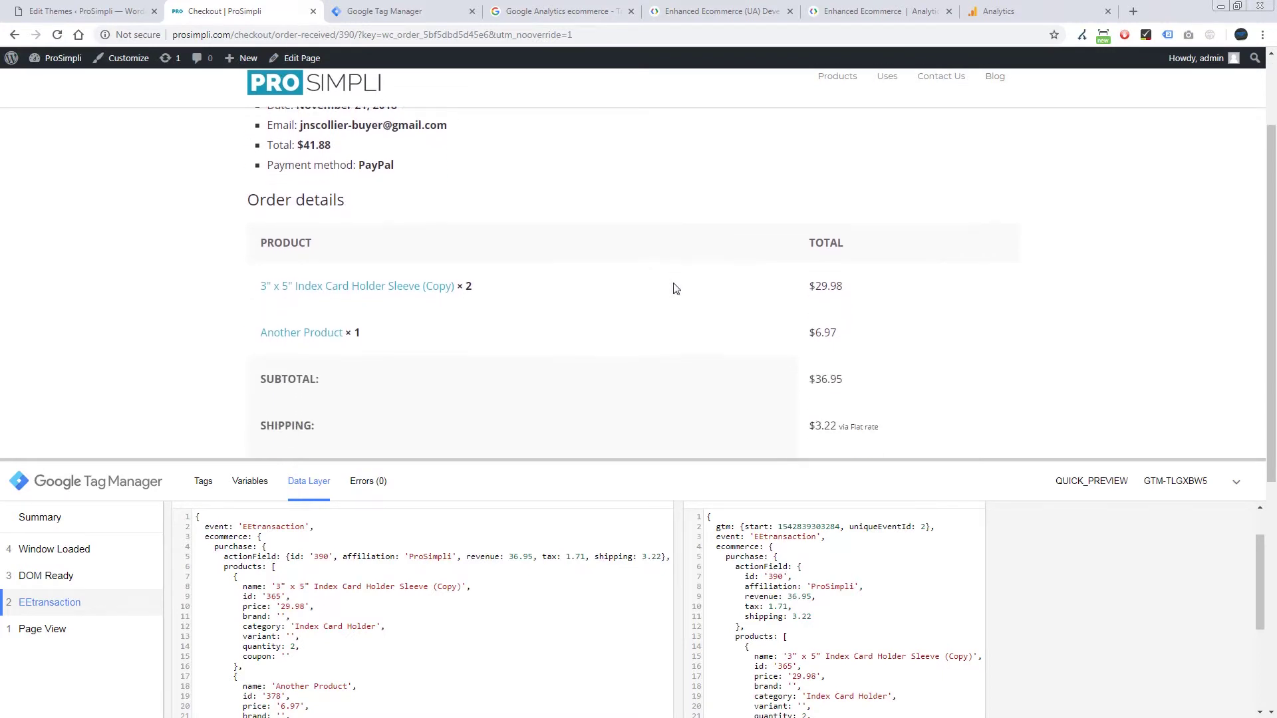
{"action": "left_click_drag", "start_coordinate": [836, 285], "coordinate": [819, 286]}
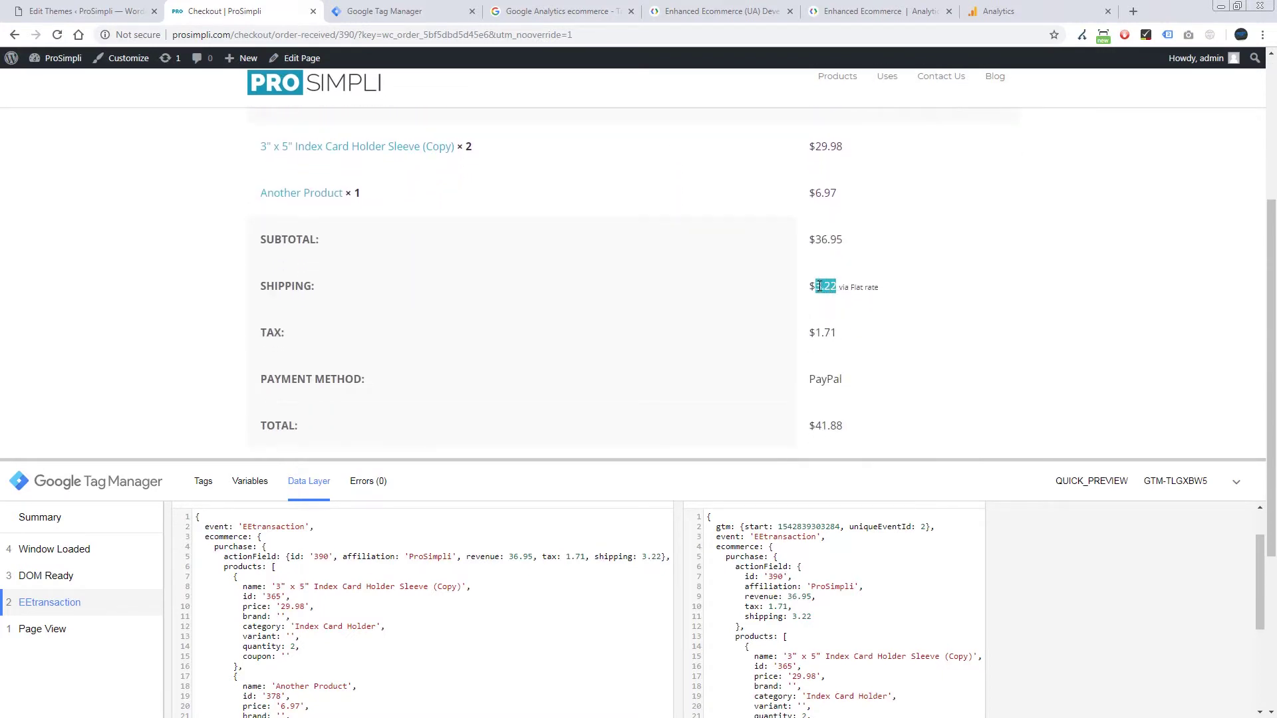
{"action": "left_click_drag", "start_coordinate": [840, 334], "coordinate": [816, 334]}
{"action": "left_click", "coordinate": [839, 335]}
{"action": "scroll", "coordinate": [835, 322], "scroll_direction": "down", "scroll_amount": 1}
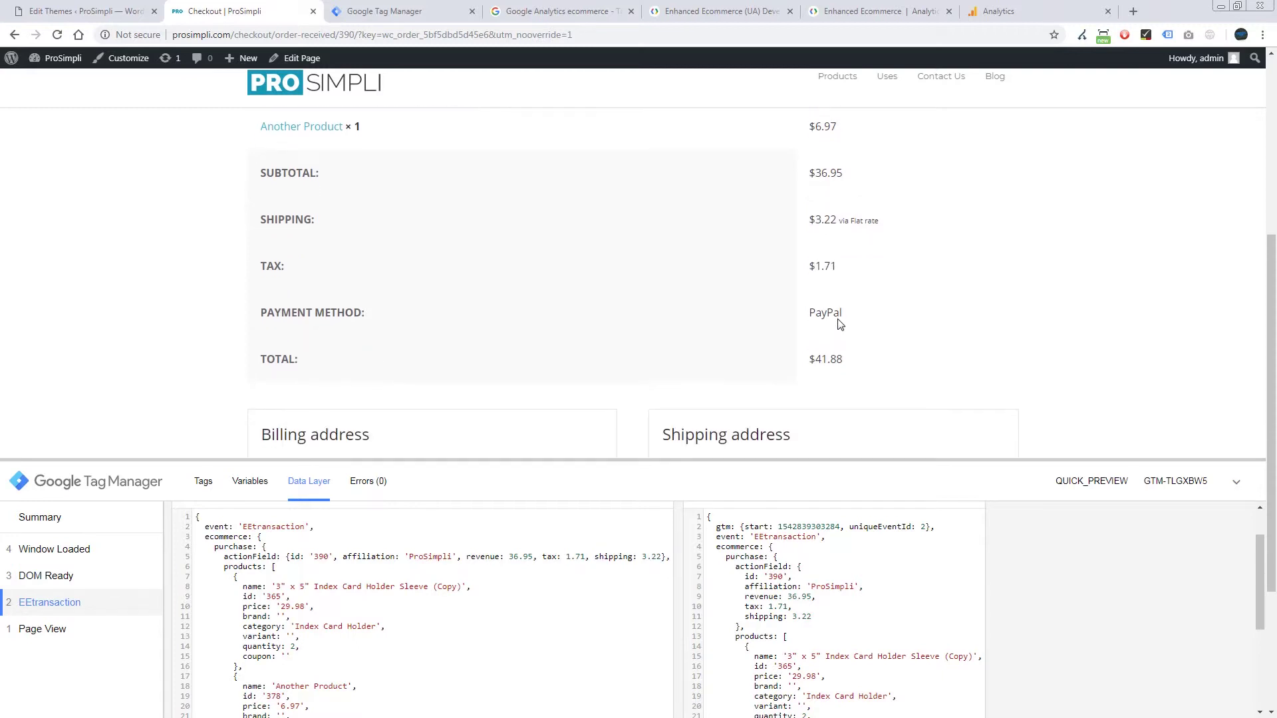
{"action": "scroll", "coordinate": [835, 322], "scroll_direction": "up", "scroll_amount": 1}
{"action": "left_click", "coordinate": [93, 13]}
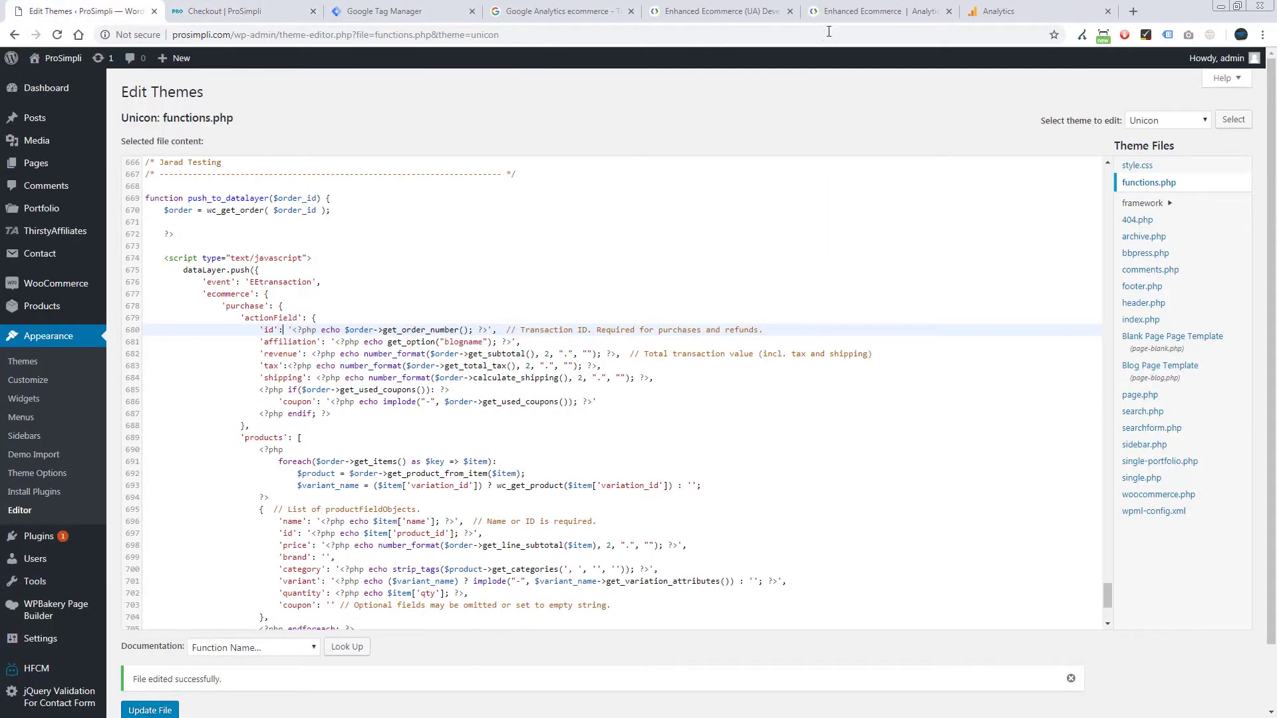
{"action": "left_click", "coordinate": [1007, 14]}
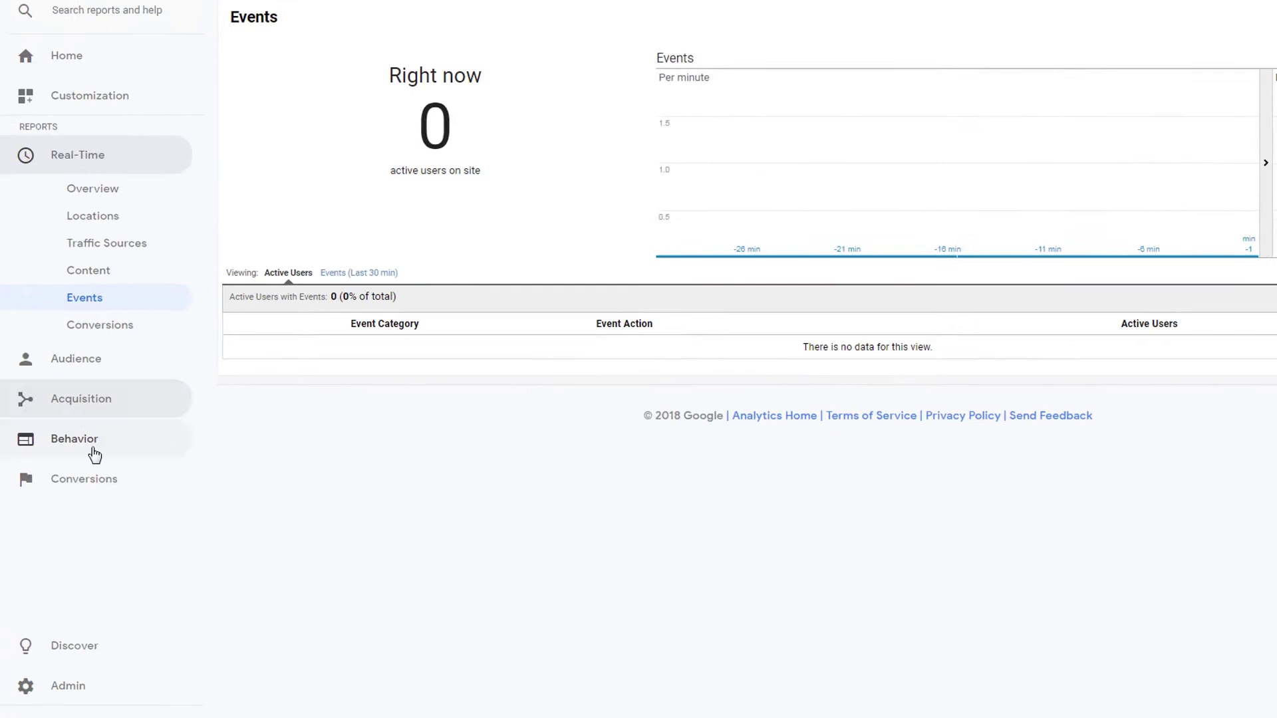
Open the Conversions > Ecommerce > Sales Performance report
{"action": "left_click", "coordinate": [70, 498]}
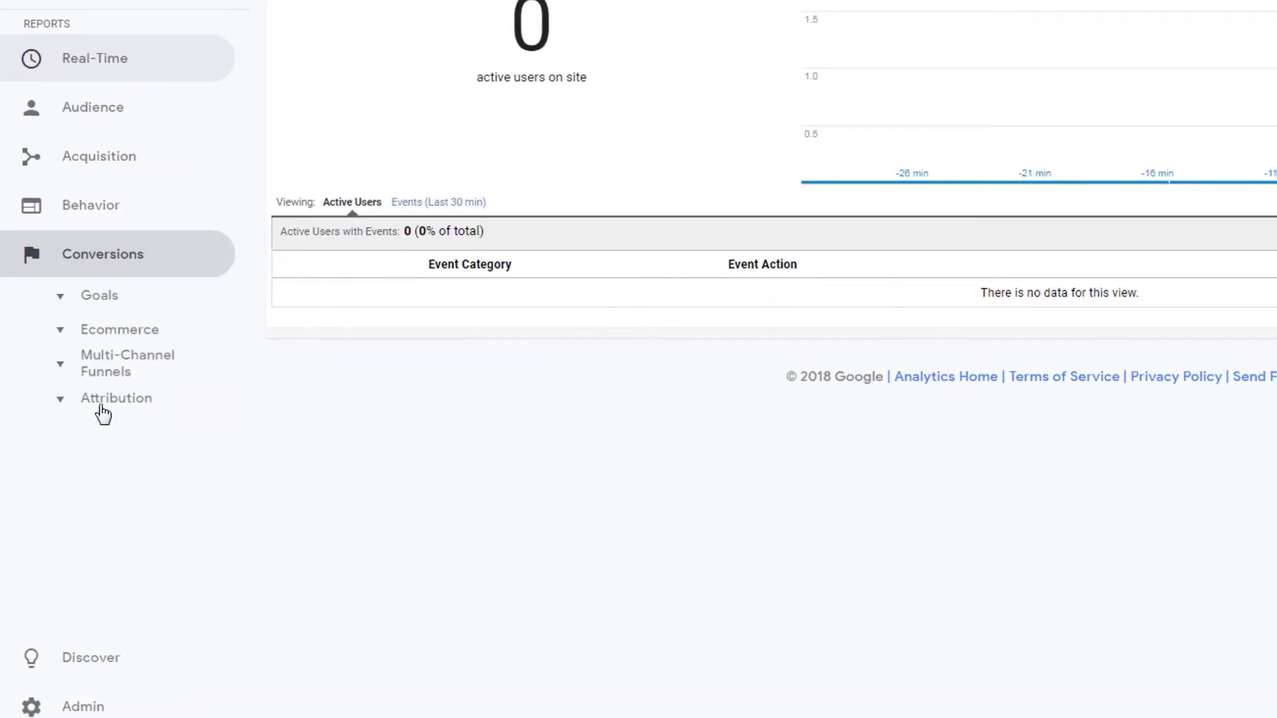
{"action": "left_click", "coordinate": [131, 329]}
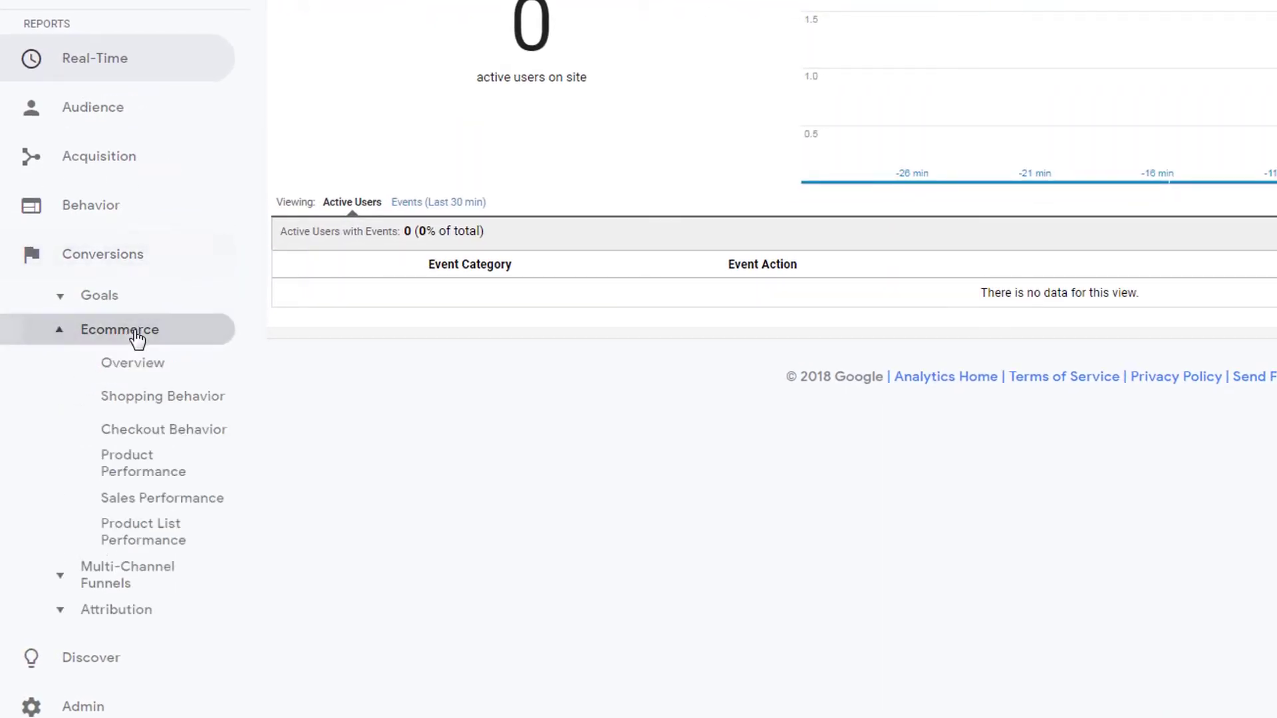
{"action": "left_click", "coordinate": [158, 500]}
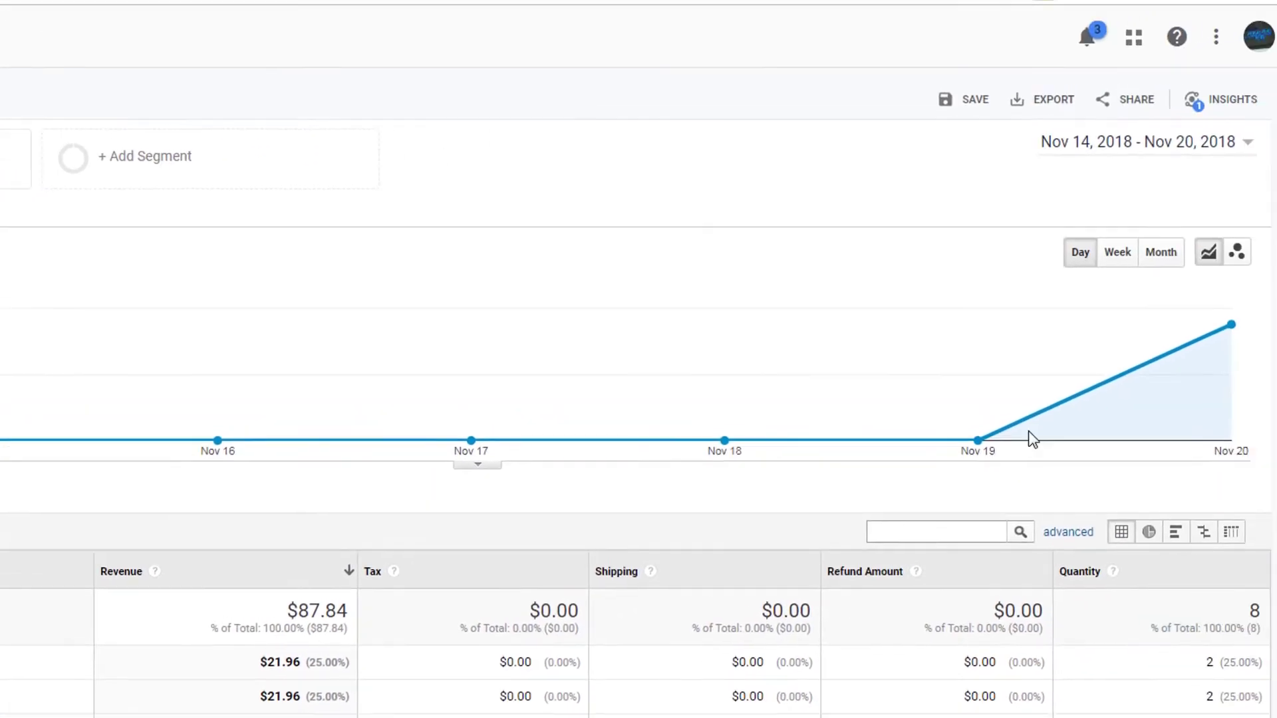
Set the report's date range to Today (Nov 21, 2018)
{"action": "left_click", "coordinate": [1174, 150]}
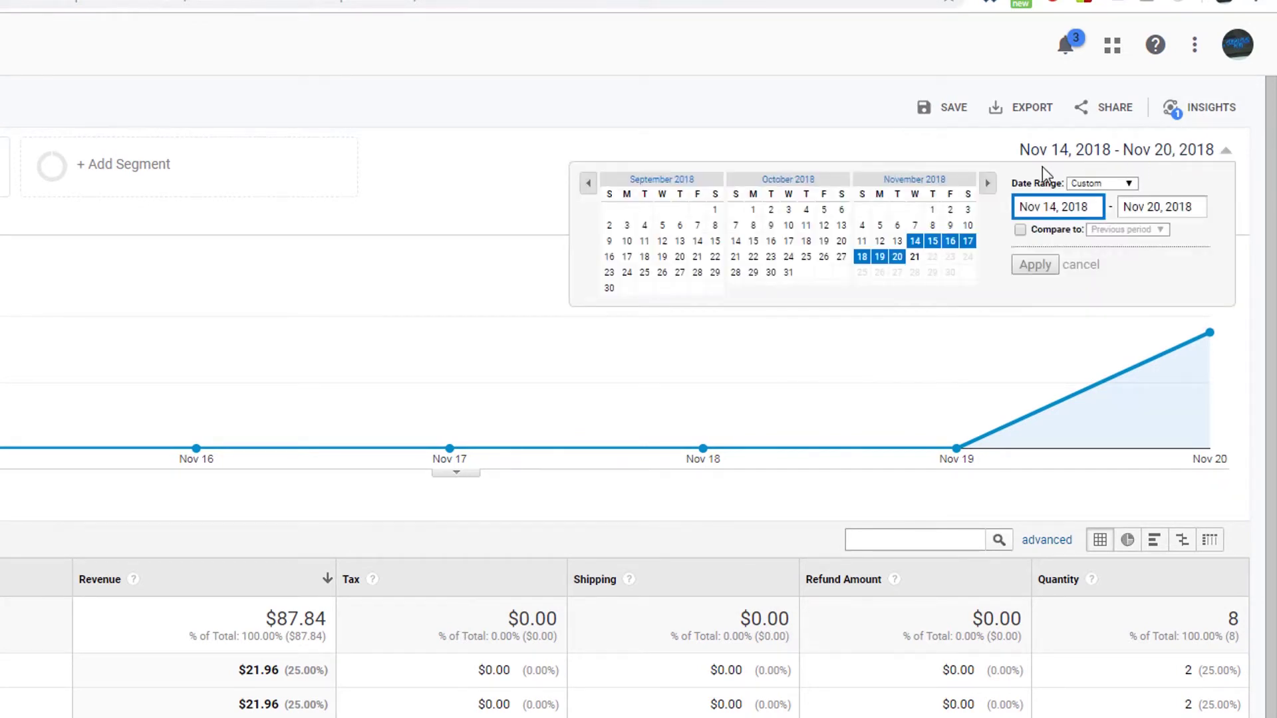
{"action": "left_click", "coordinate": [1105, 186]}
{"action": "left_click", "coordinate": [1104, 206]}
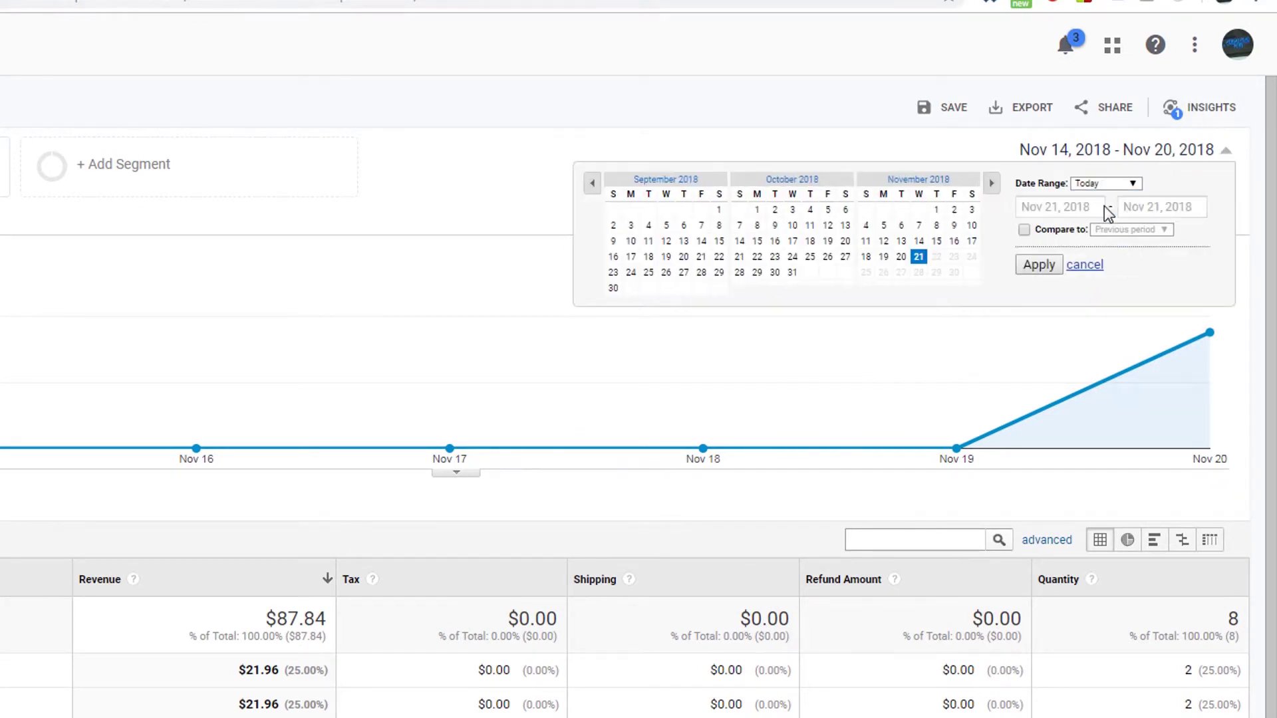
{"action": "left_click", "coordinate": [1041, 266]}
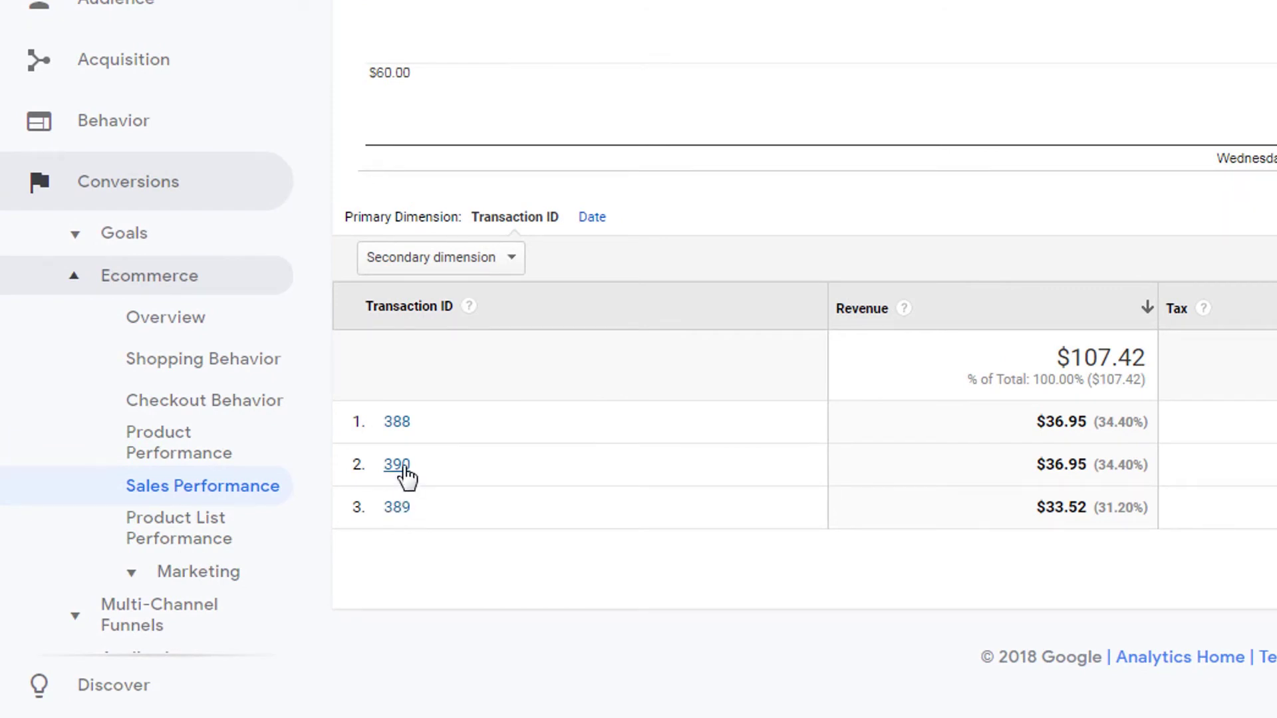
{"action": "left_click_drag", "start_coordinate": [1085, 464], "coordinate": [1052, 463]}
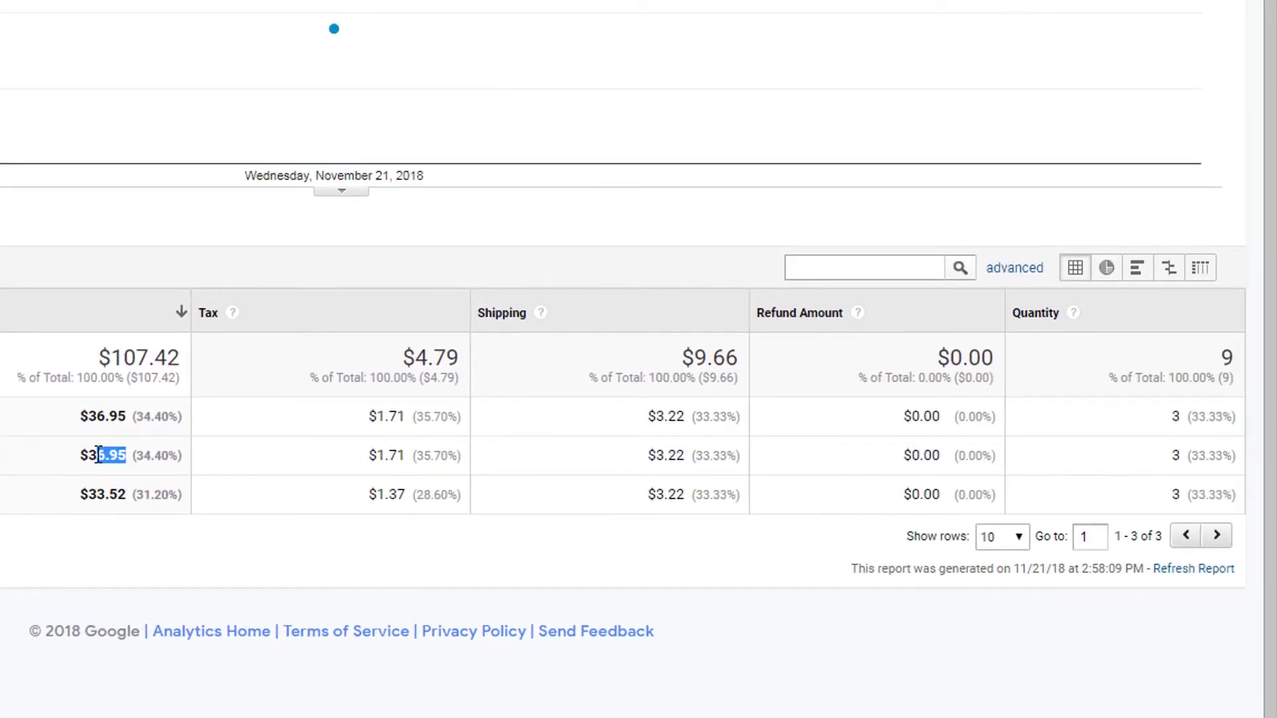
{"action": "left_click", "coordinate": [157, 451]}
{"action": "left_click_drag", "start_coordinate": [127, 455], "coordinate": [71, 456]}
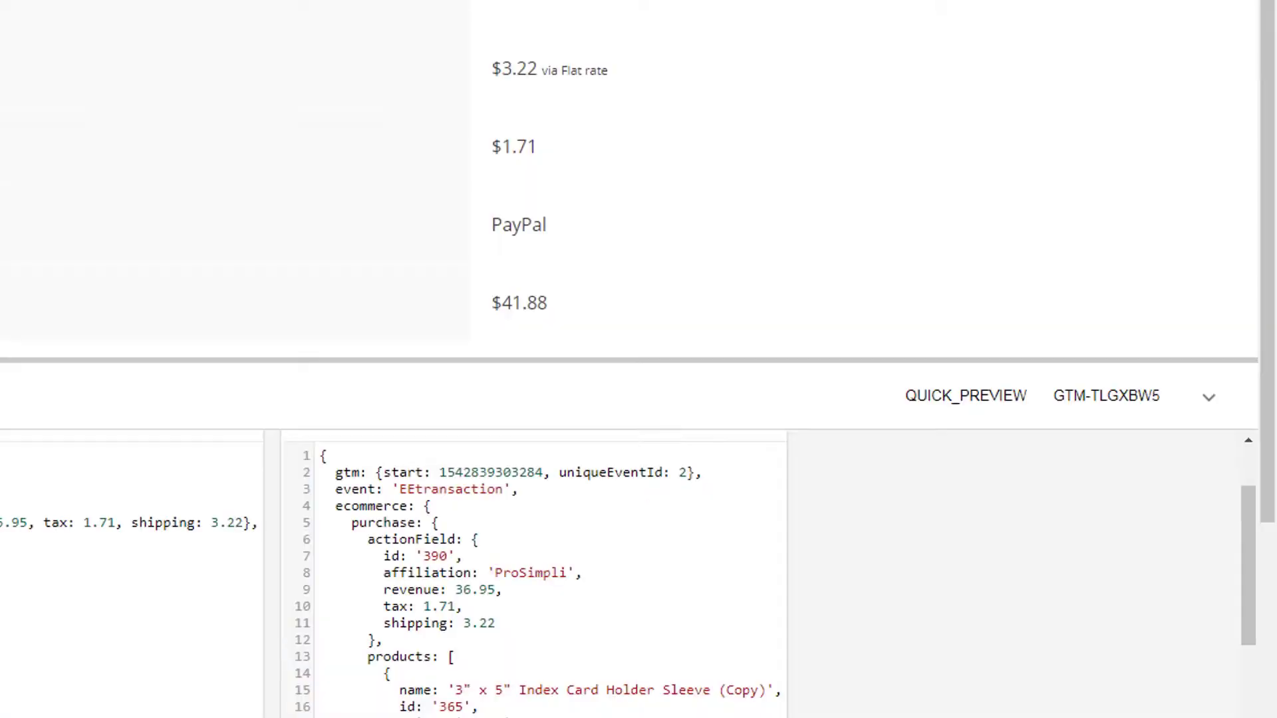
{"action": "scroll", "coordinate": [535, 218], "scroll_direction": "down", "scroll_amount": 1}
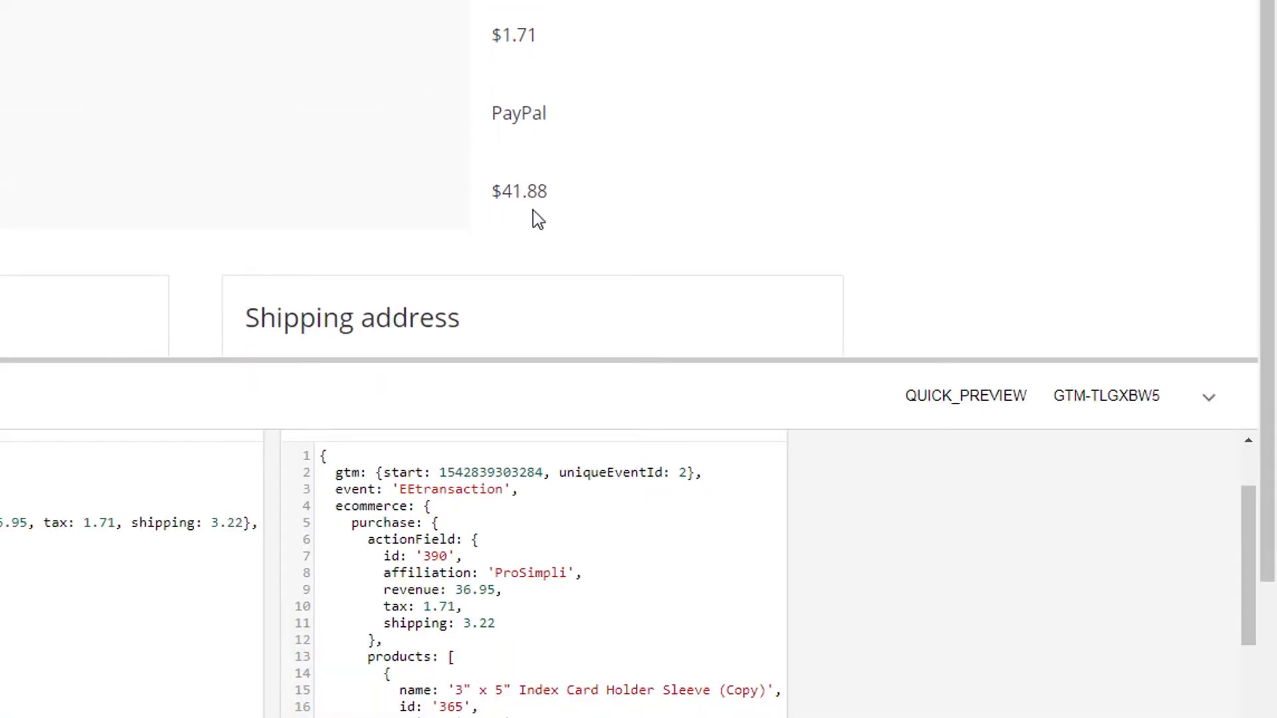
{"action": "left_click_drag", "start_coordinate": [547, 196], "coordinate": [503, 194]}
{"action": "left_click", "coordinate": [531, 136]}
{"action": "left_click_drag", "start_coordinate": [537, 31], "coordinate": [499, 34]}
{"action": "left_click_drag", "start_coordinate": [579, 264], "coordinate": [550, 263]}
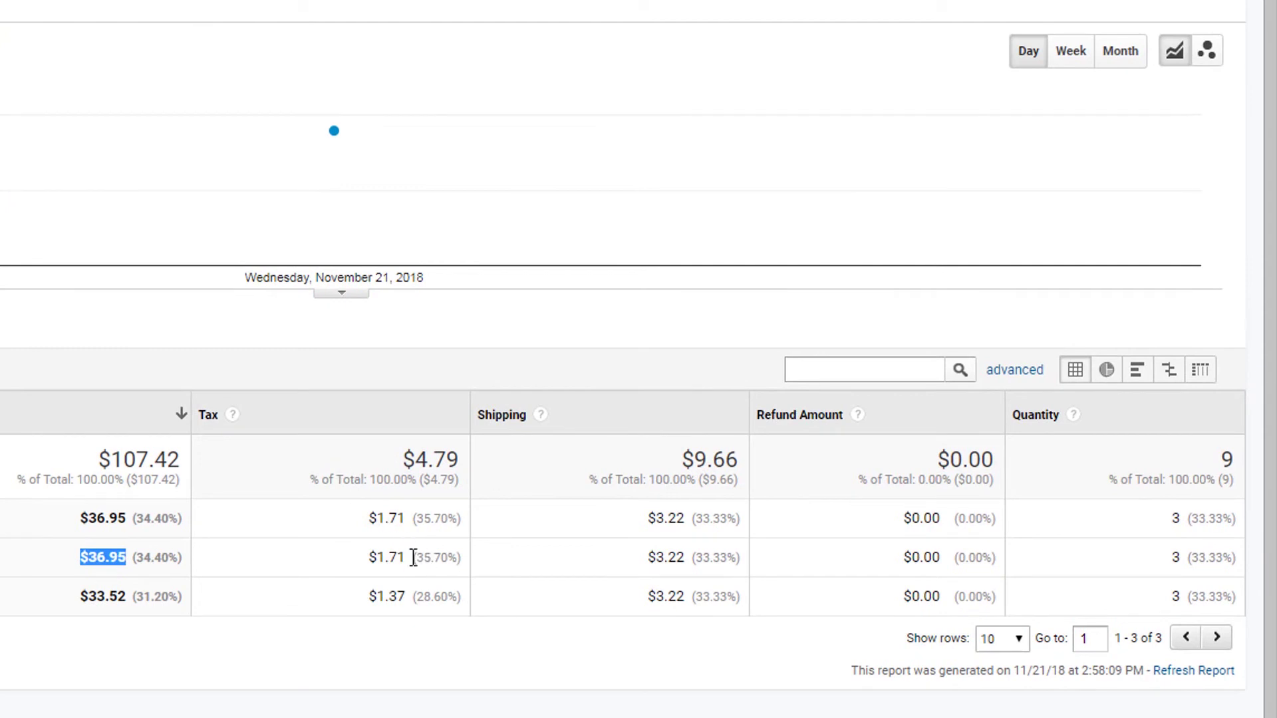
{"action": "left_click_drag", "start_coordinate": [416, 556], "coordinate": [370, 557]}
{"action": "left_click", "coordinate": [436, 555]}
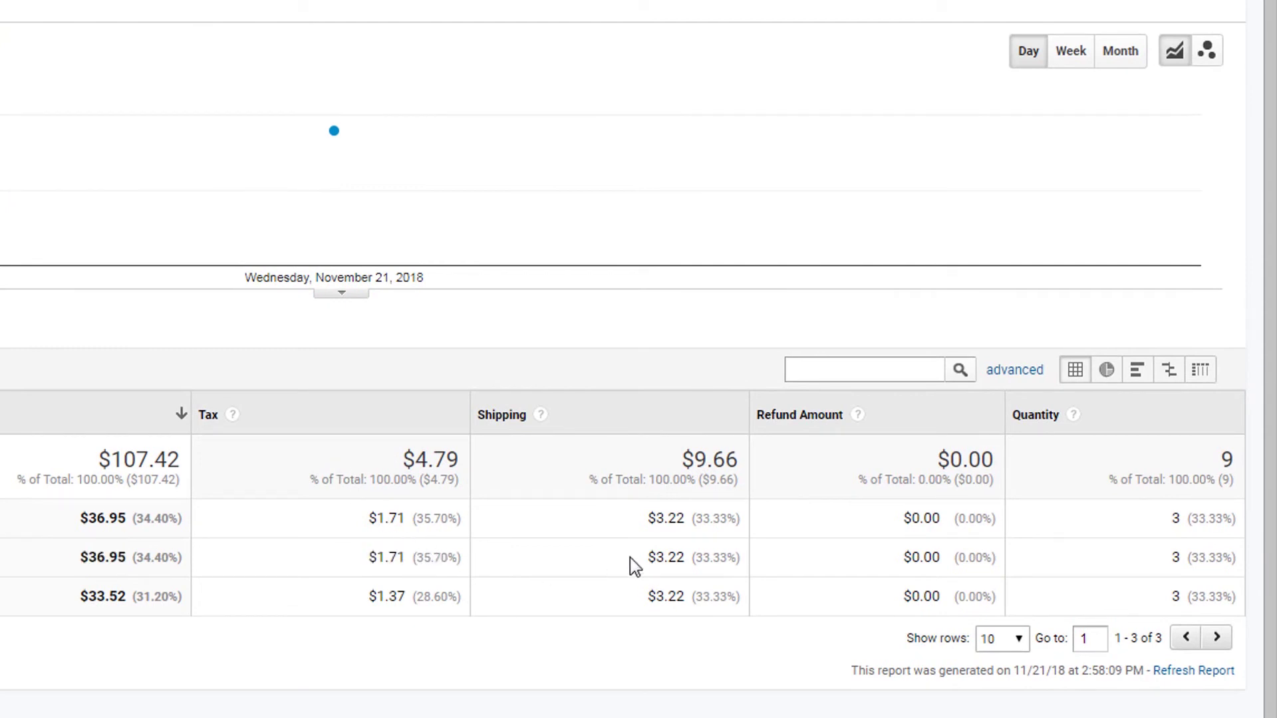
{"action": "mouse_move", "coordinate": [691, 559]}
{"action": "left_mouse_down"}
{"action": "mouse_move", "coordinate": [640, 560]}
{"action": "mouse_move", "coordinate": [679, 560]}
{"action": "left_mouse_up"}
{"action": "left_click", "coordinate": [678, 559]}
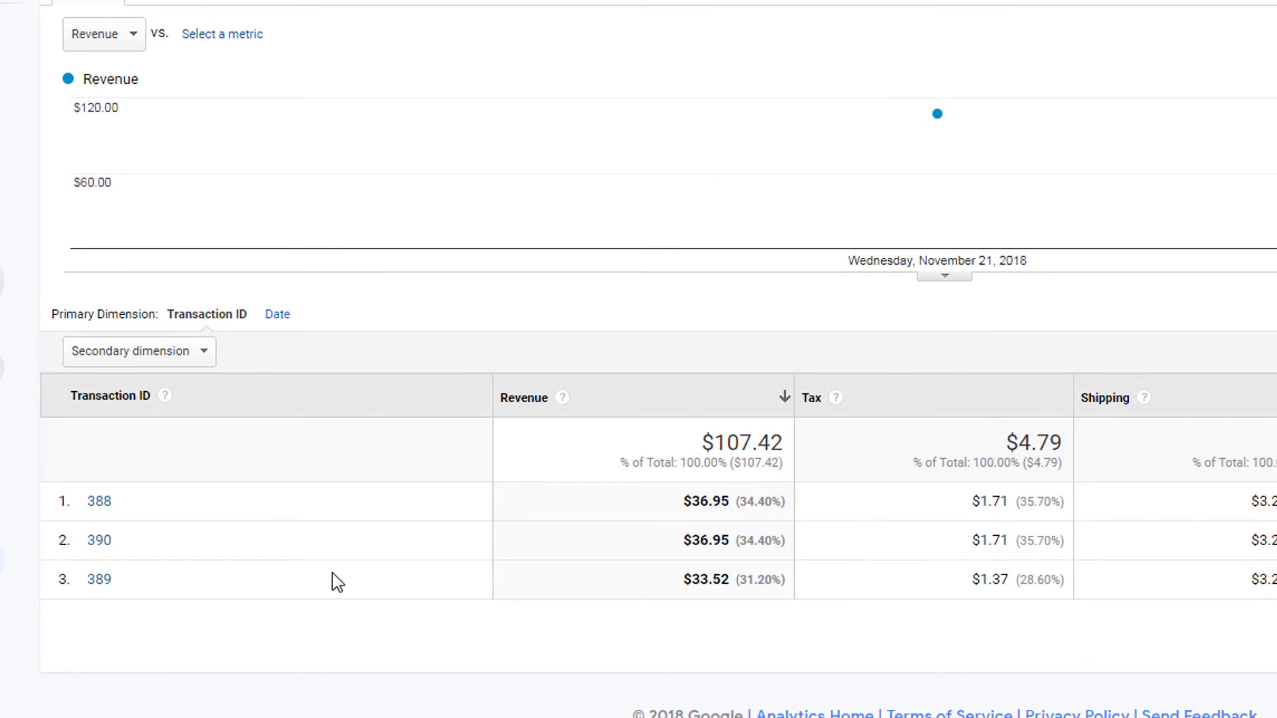
Open transaction 390's product breakdown and check Index Card Holder Sleeve (Copy): $59.96, quantity 2
{"action": "left_click", "coordinate": [107, 542]}
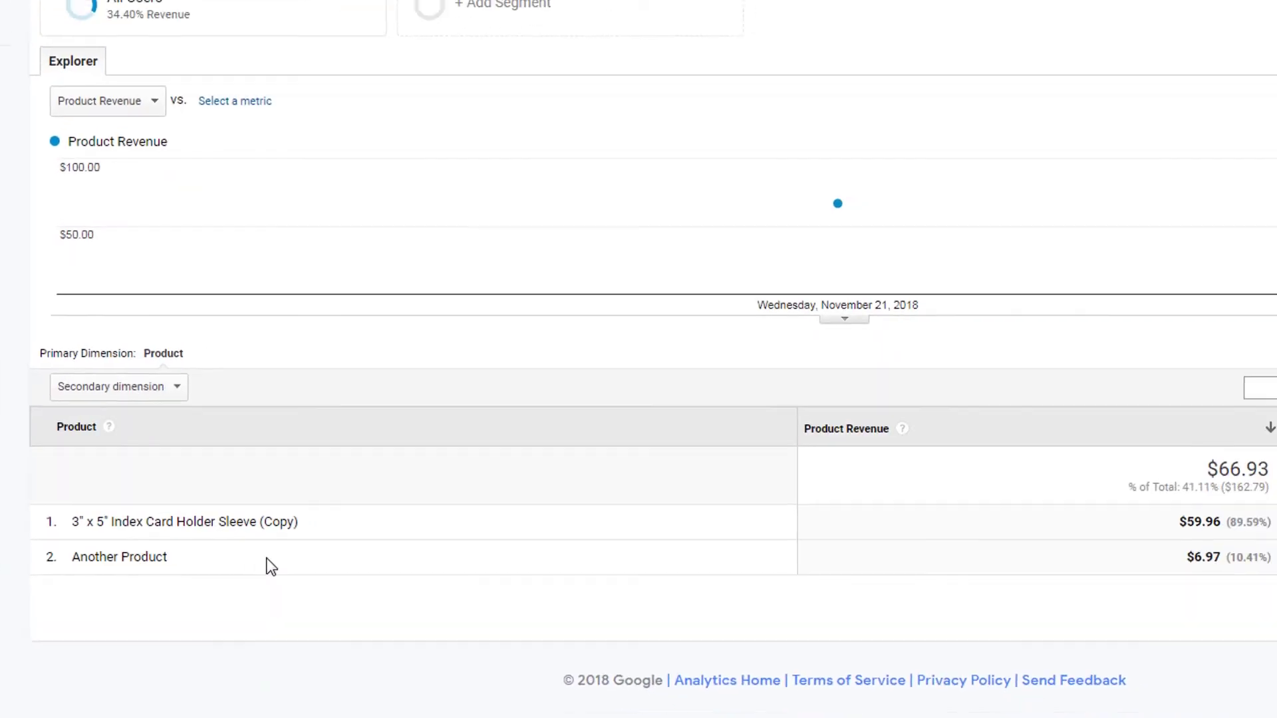
{"action": "triple_click", "coordinate": [368, 533]}
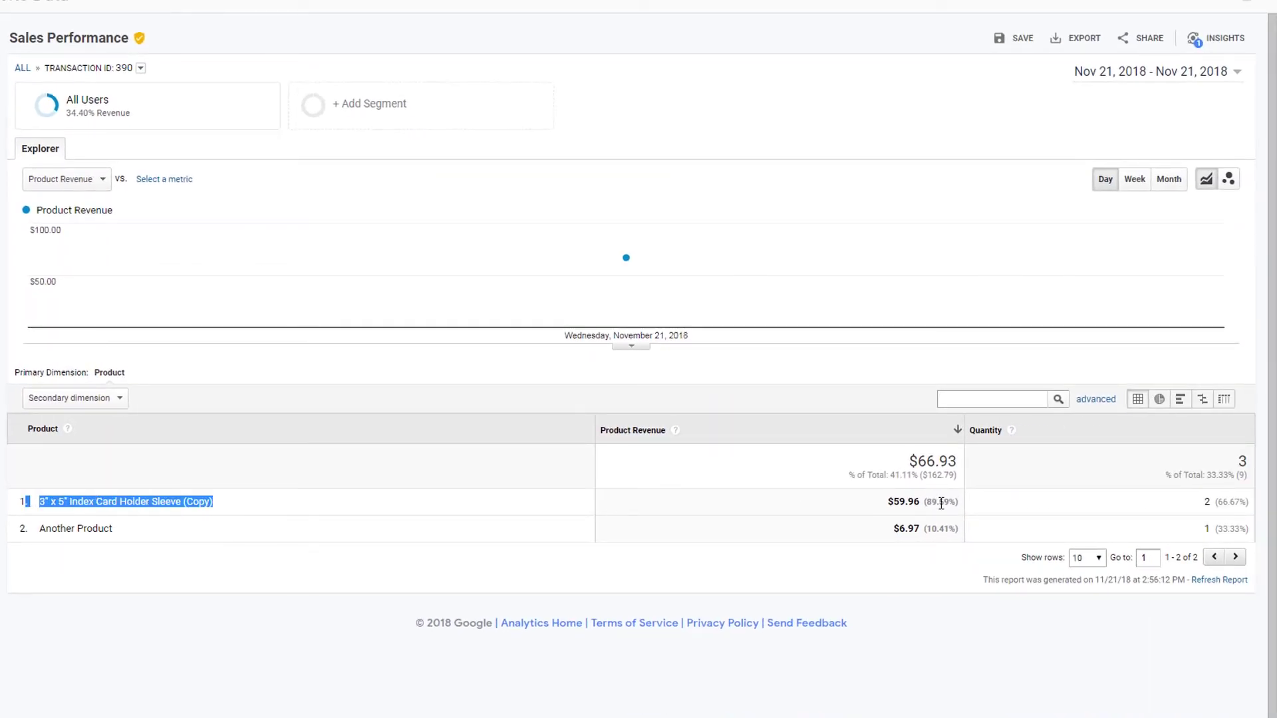
{"action": "left_click_drag", "start_coordinate": [920, 502], "coordinate": [889, 505]}
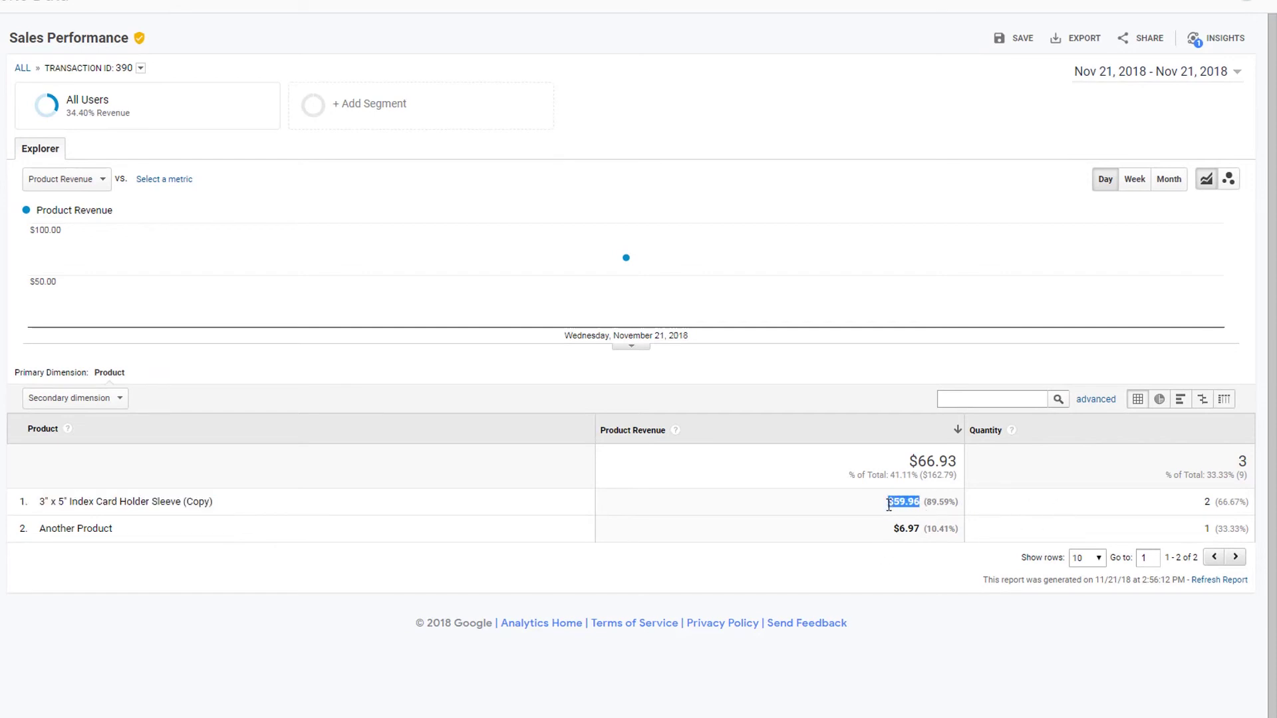
{"action": "double_click", "coordinate": [1206, 502]}
Check the second product row, Another Product, with revenue $6.97
{"action": "left_click_drag", "start_coordinate": [114, 530], "coordinate": [43, 528]}
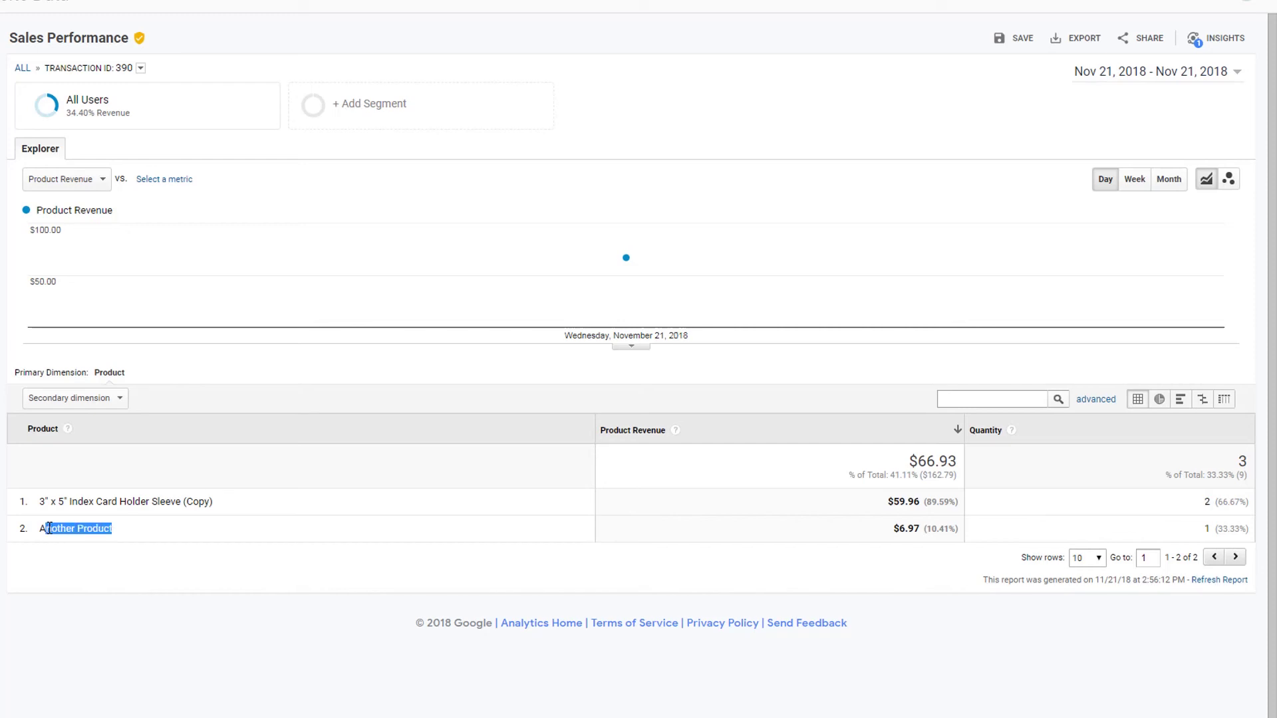
{"action": "left_click", "coordinate": [607, 560]}
{"action": "left_click_drag", "start_coordinate": [926, 535], "coordinate": [881, 532]}
{"action": "left_click", "coordinate": [880, 533]}
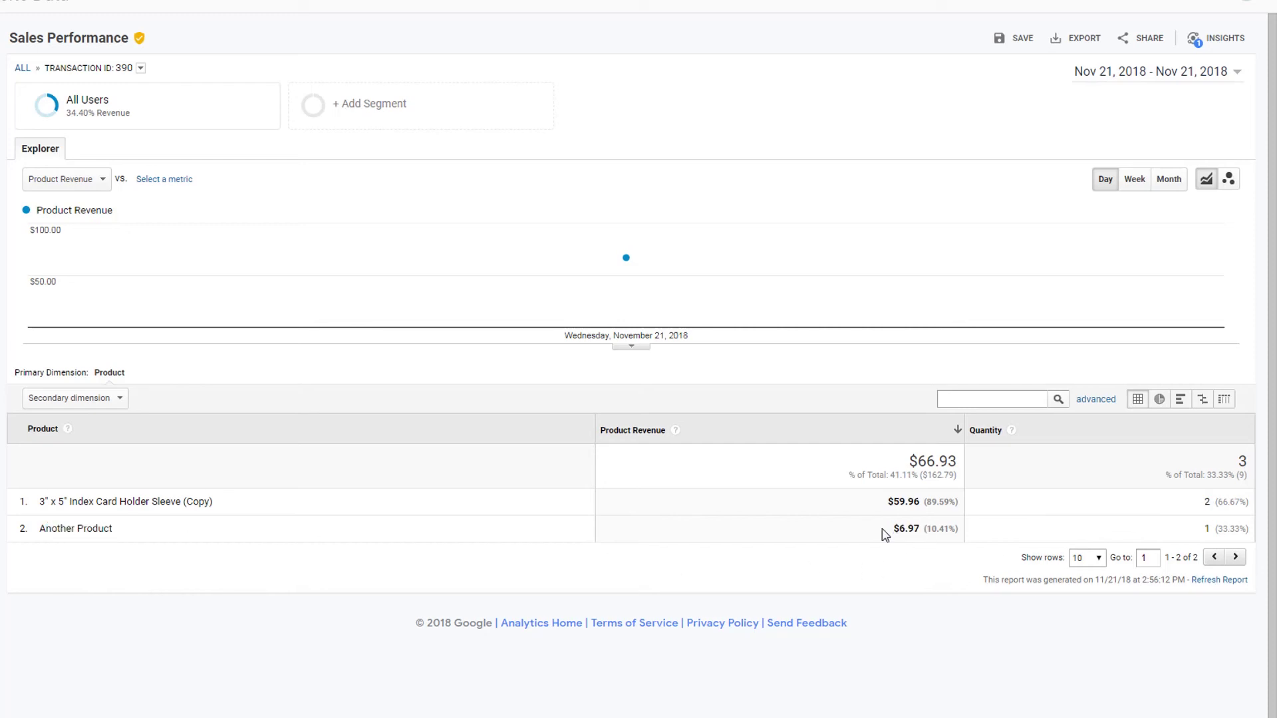